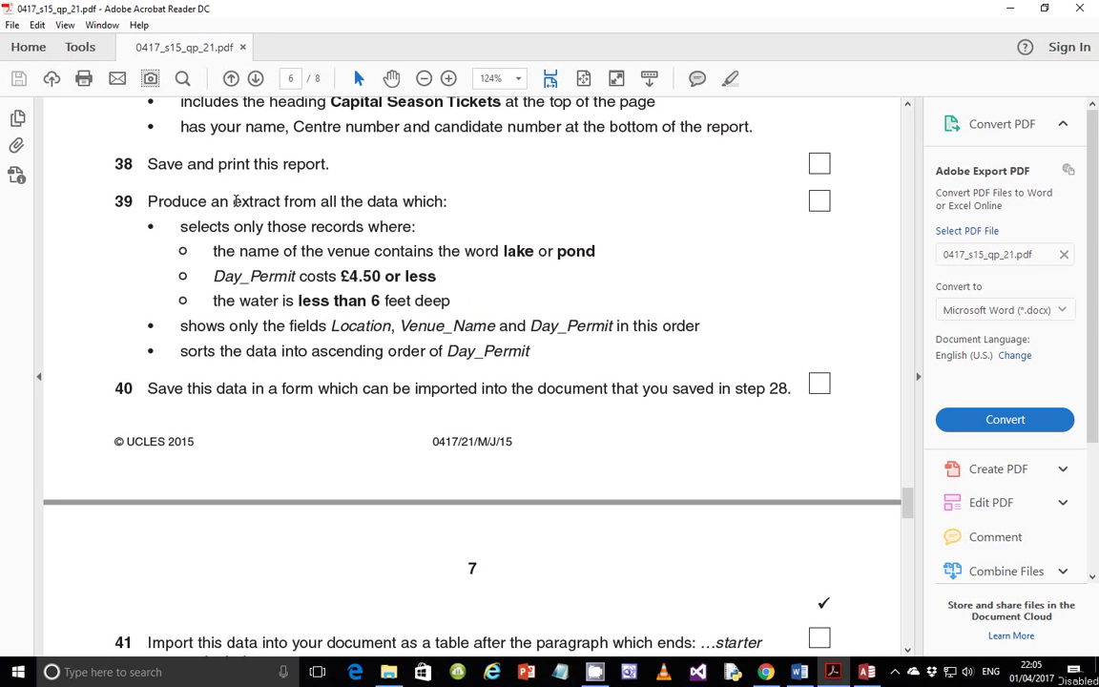
Highlight the word 'extract' in task 39 of the exam PDF
left_click_drag(235, 202, 284, 203)
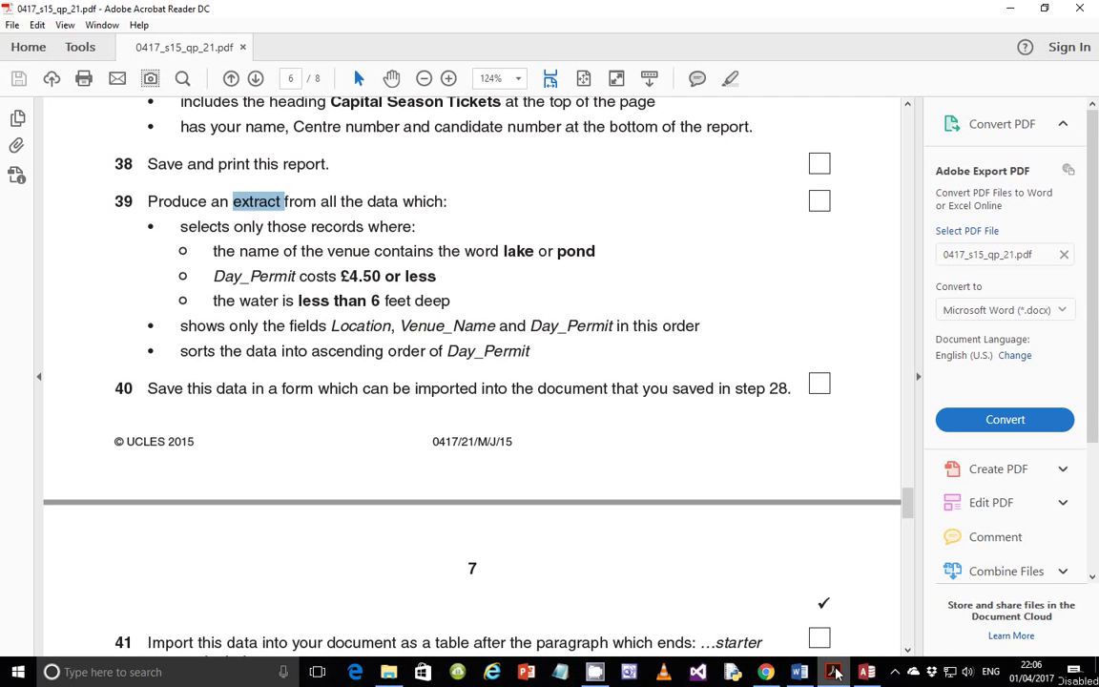
Close the Capital Season Tickets print preview and start the Simple Query Wizard
left_click(871, 673)
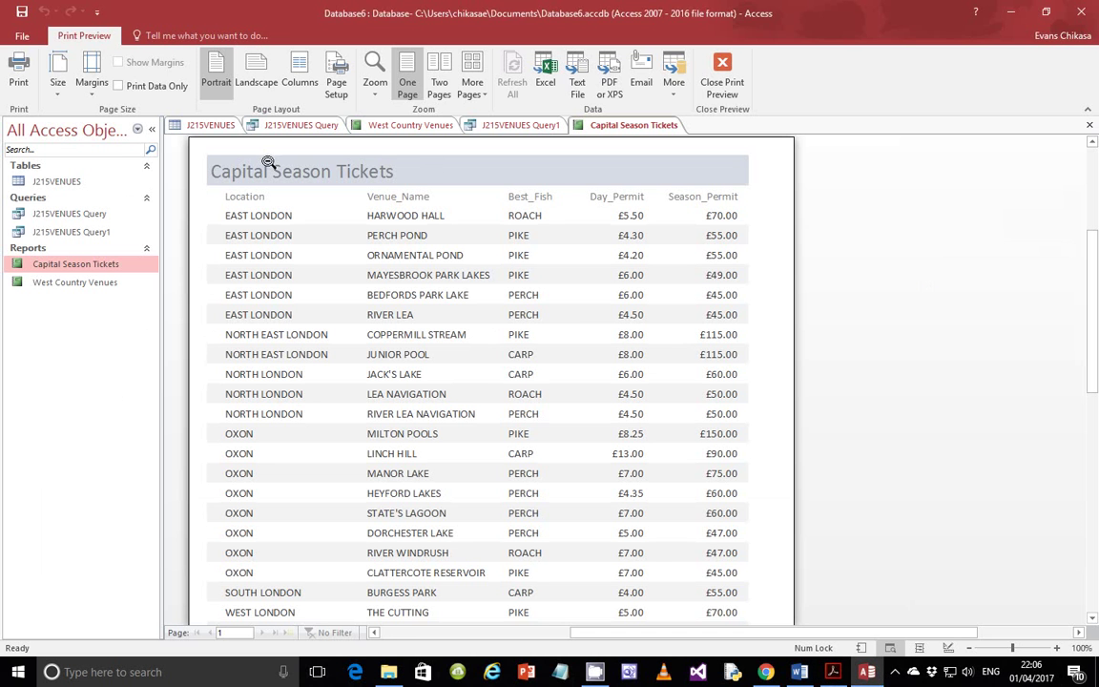
left_click(722, 81)
left_click(116, 35)
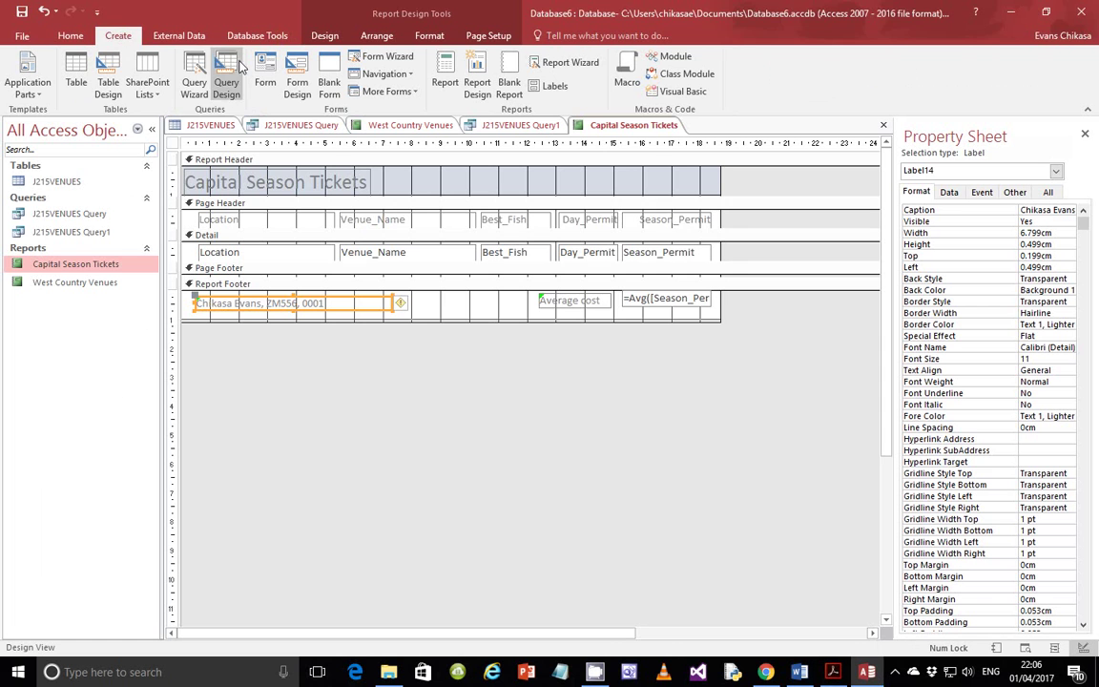
left_click(193, 81)
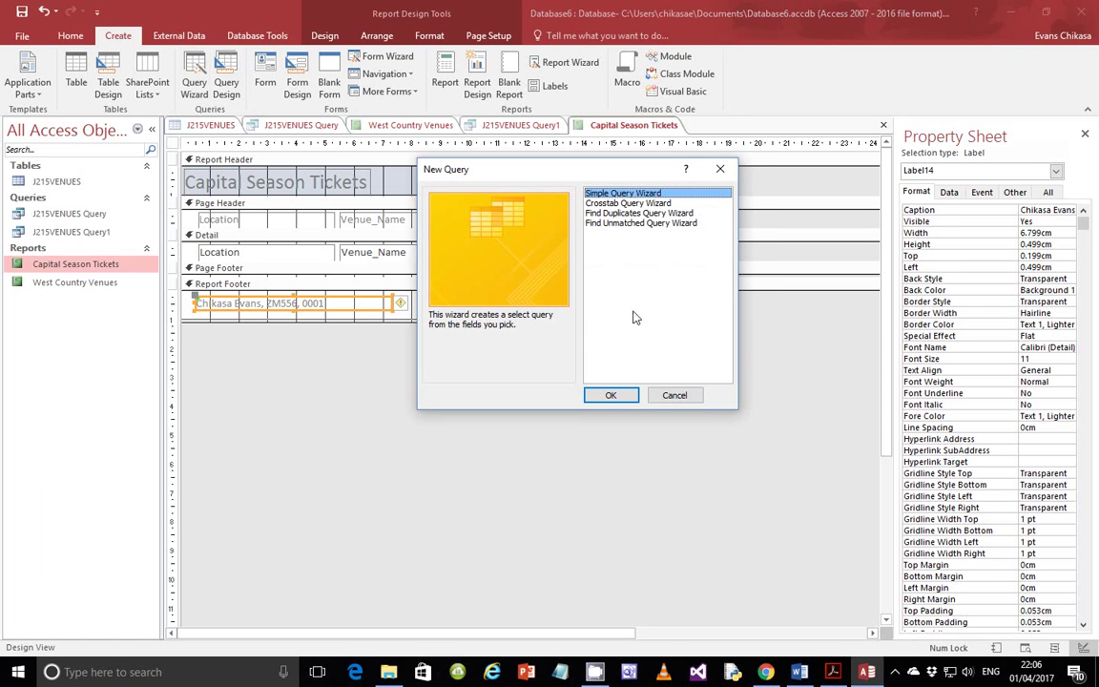
left_click(611, 397)
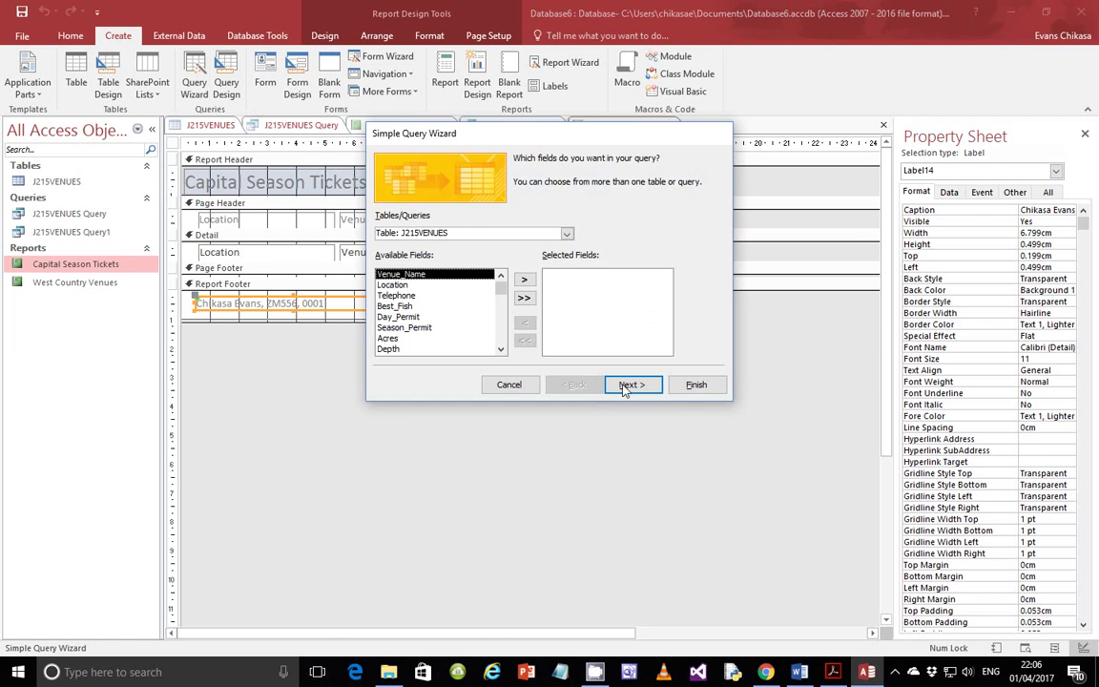
Check the required fields Location and Venue_Name in task 39 of the exam paper
left_click(834, 677)
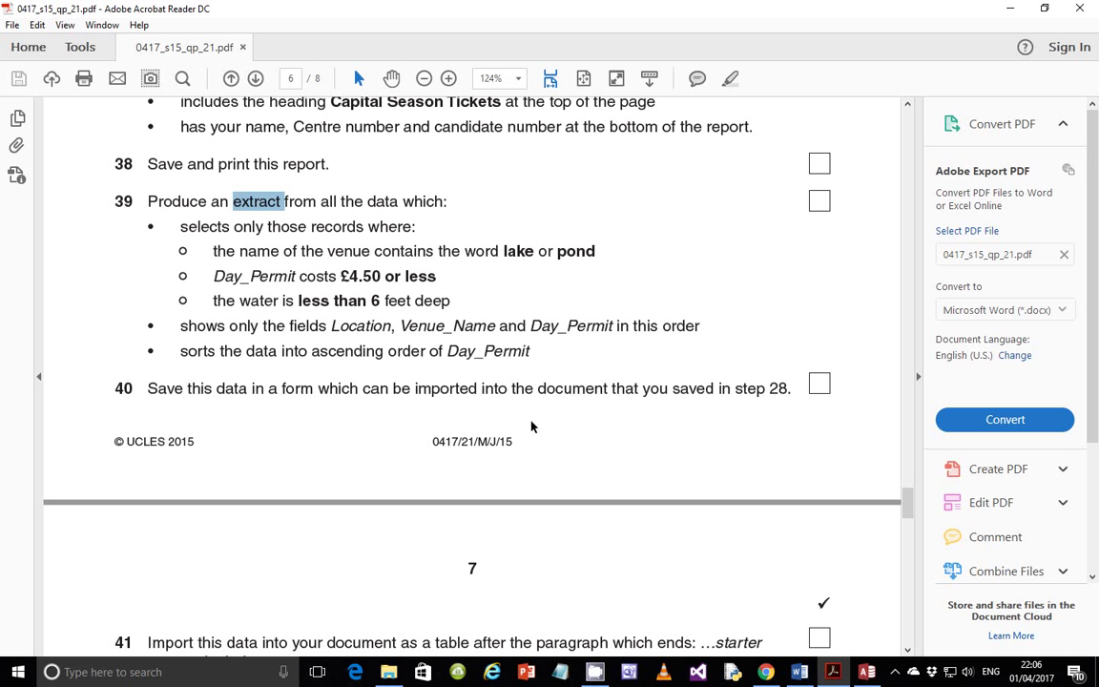
left_click(340, 328)
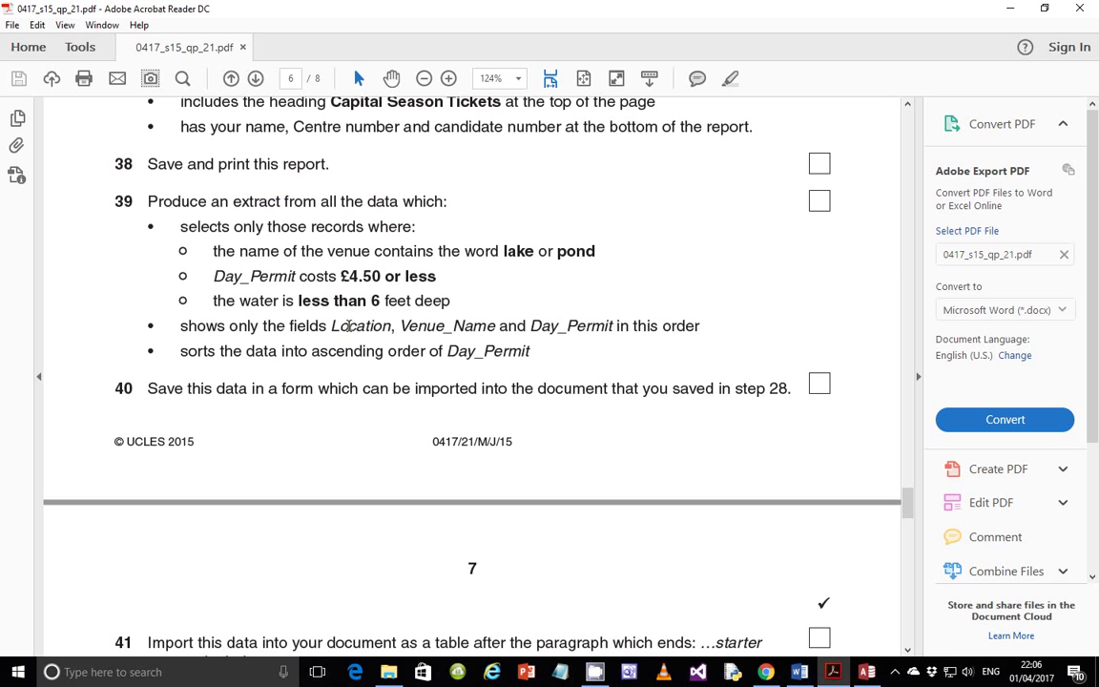
double_click(343, 327)
left_click(423, 328)
double_click(423, 327)
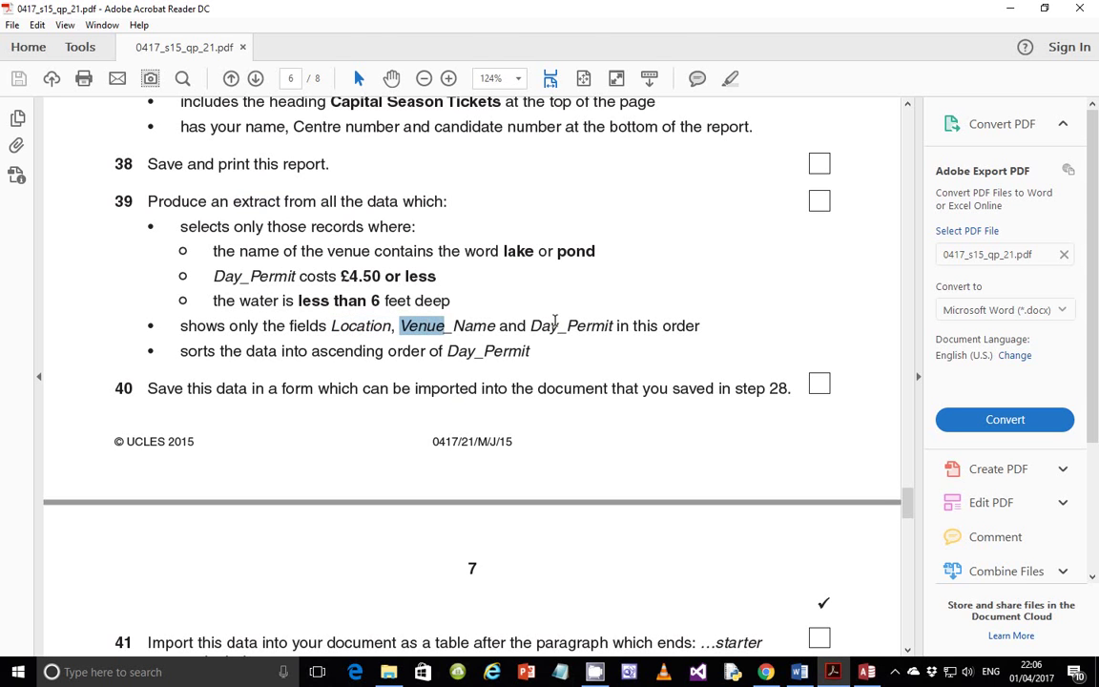
left_click(846, 678)
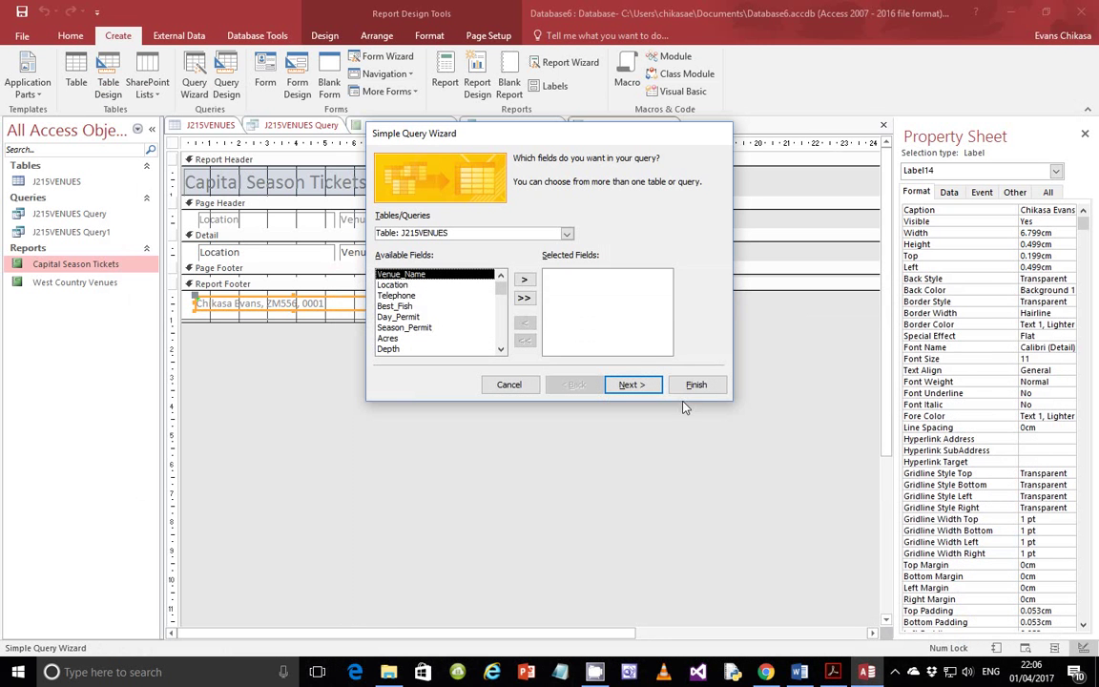
Add Location, Venue_Name, Day_Permit and Depth from J215VENUES to the query
double_click(429, 286)
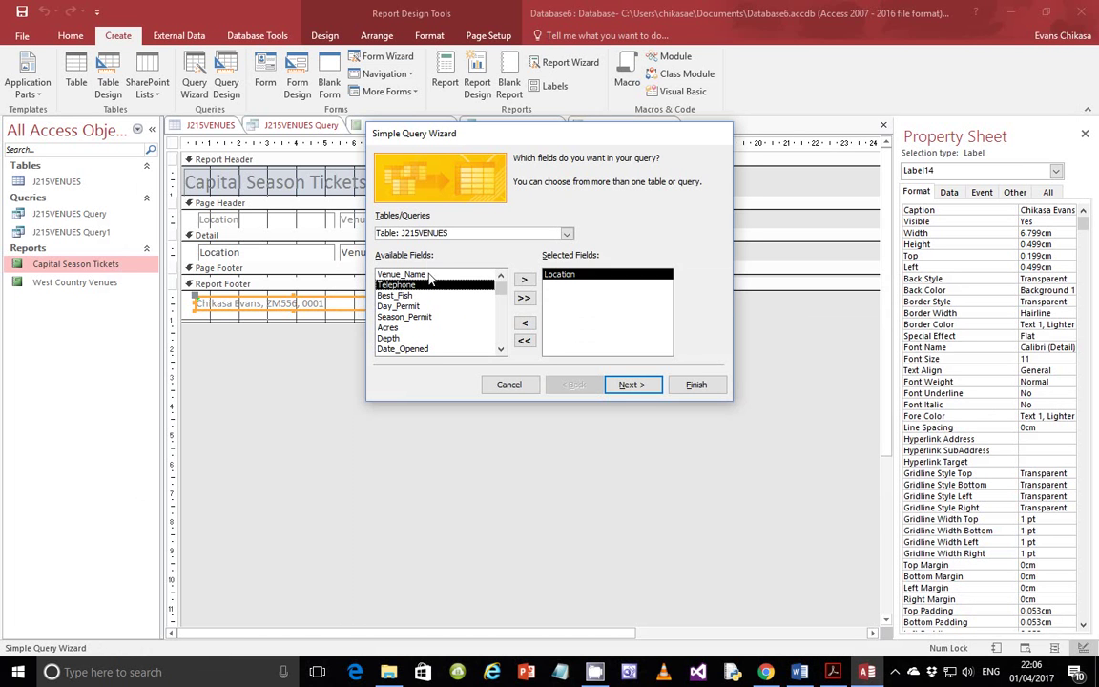
double_click(413, 275)
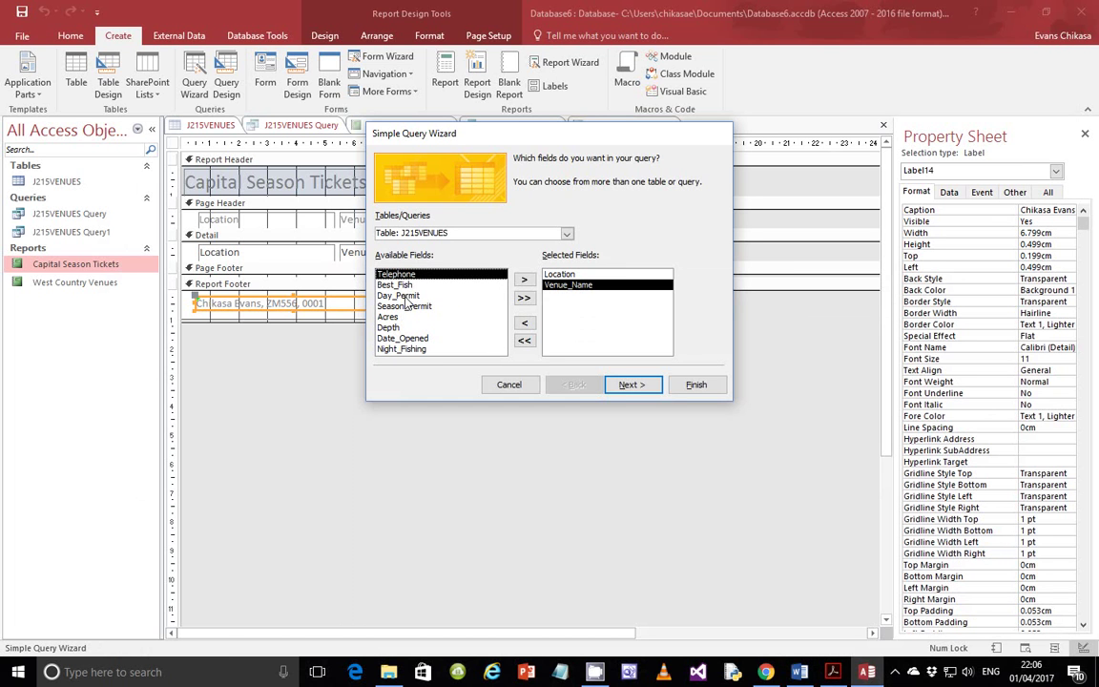
left_click(406, 297)
double_click(406, 298)
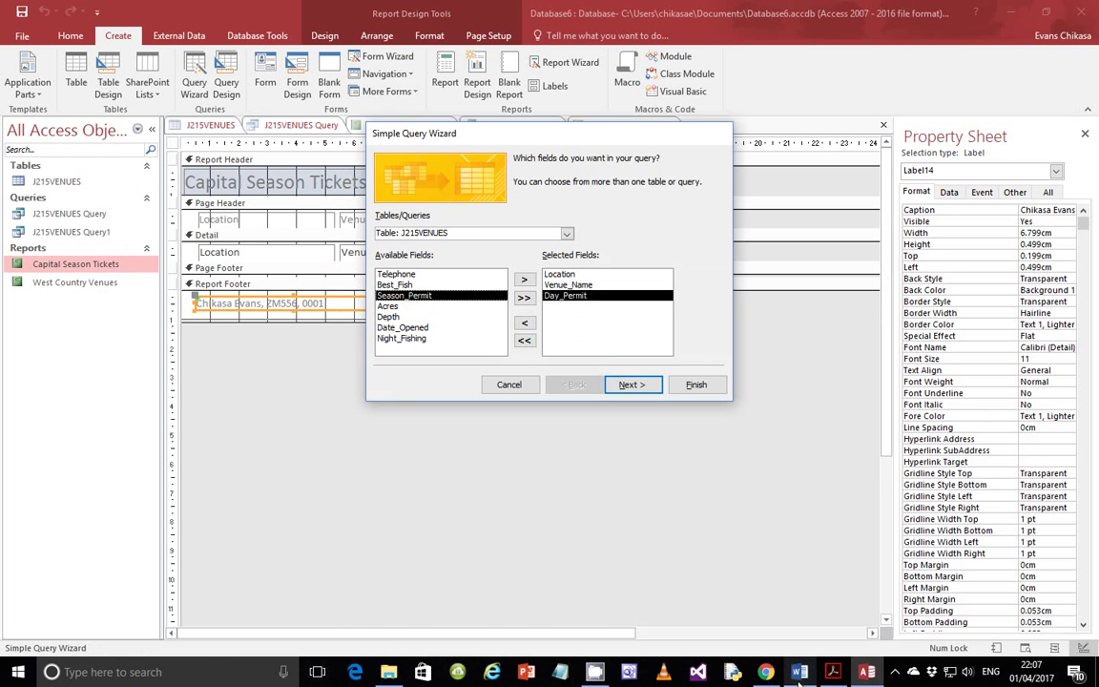
left_click(836, 674)
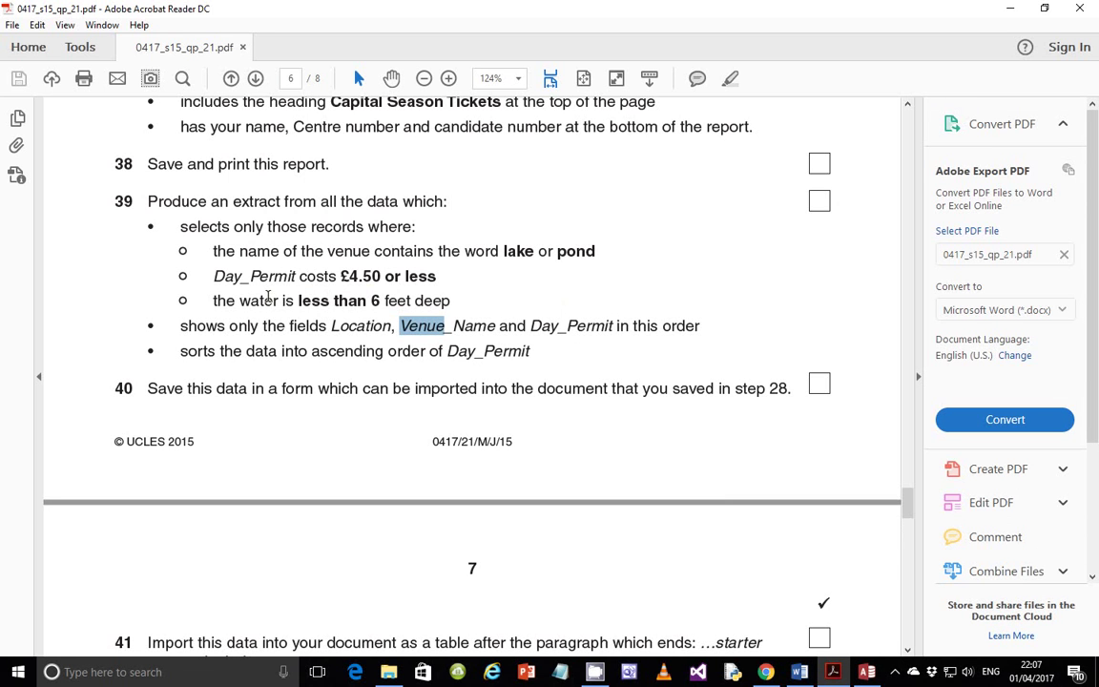
left_click_drag(196, 302, 451, 303)
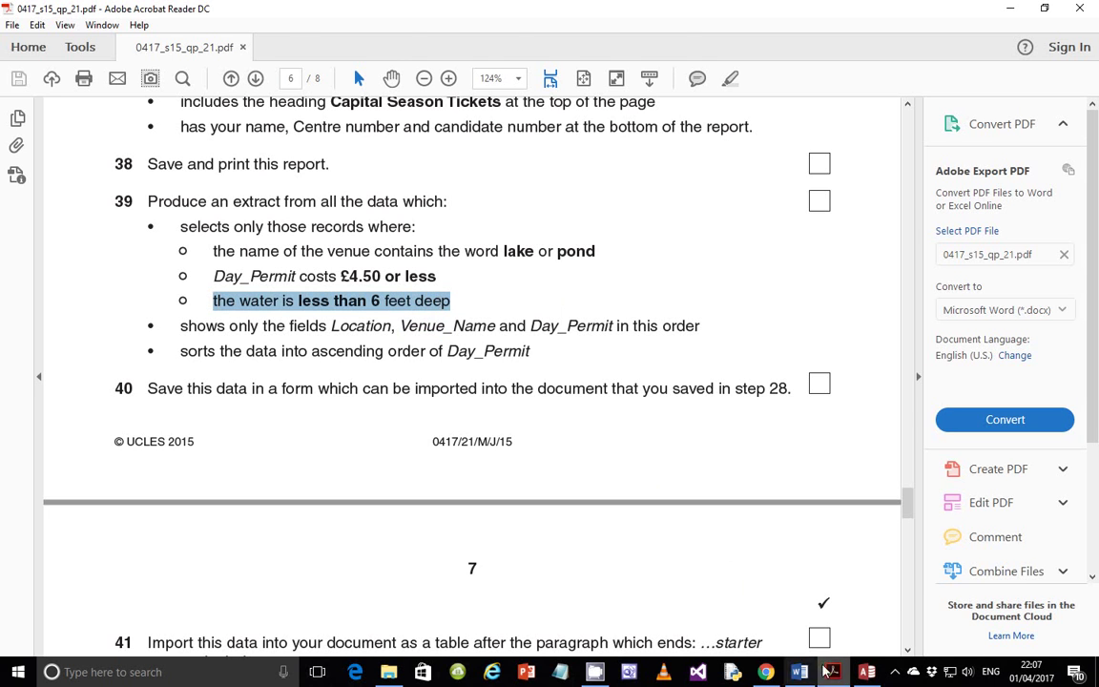
left_click(867, 672)
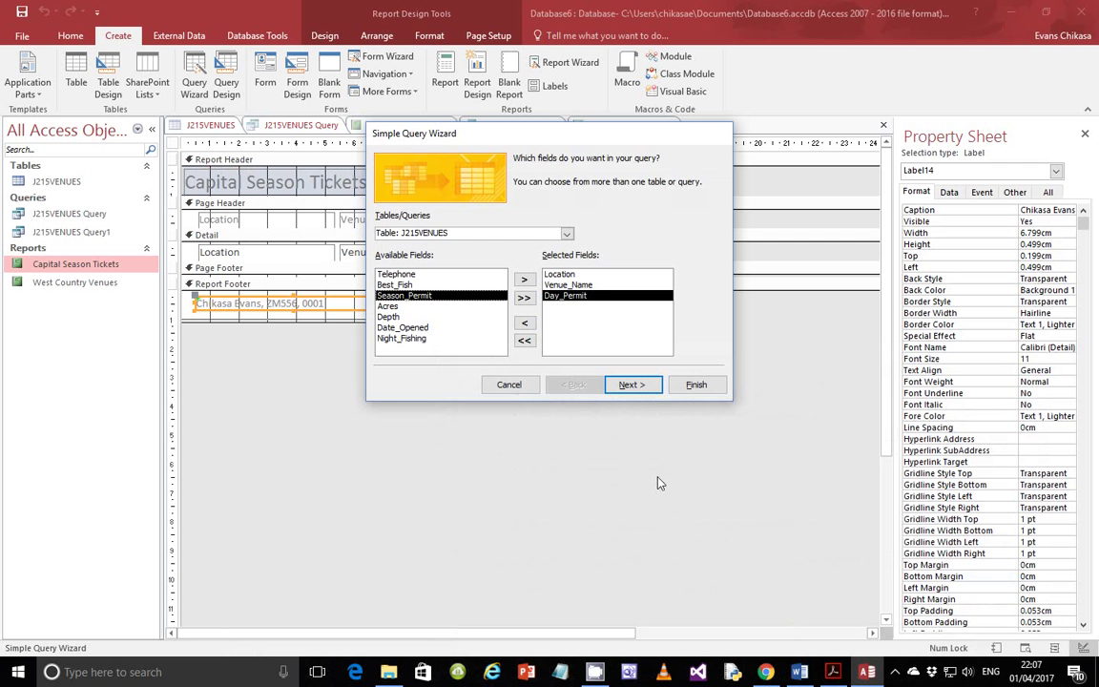
left_click(389, 317)
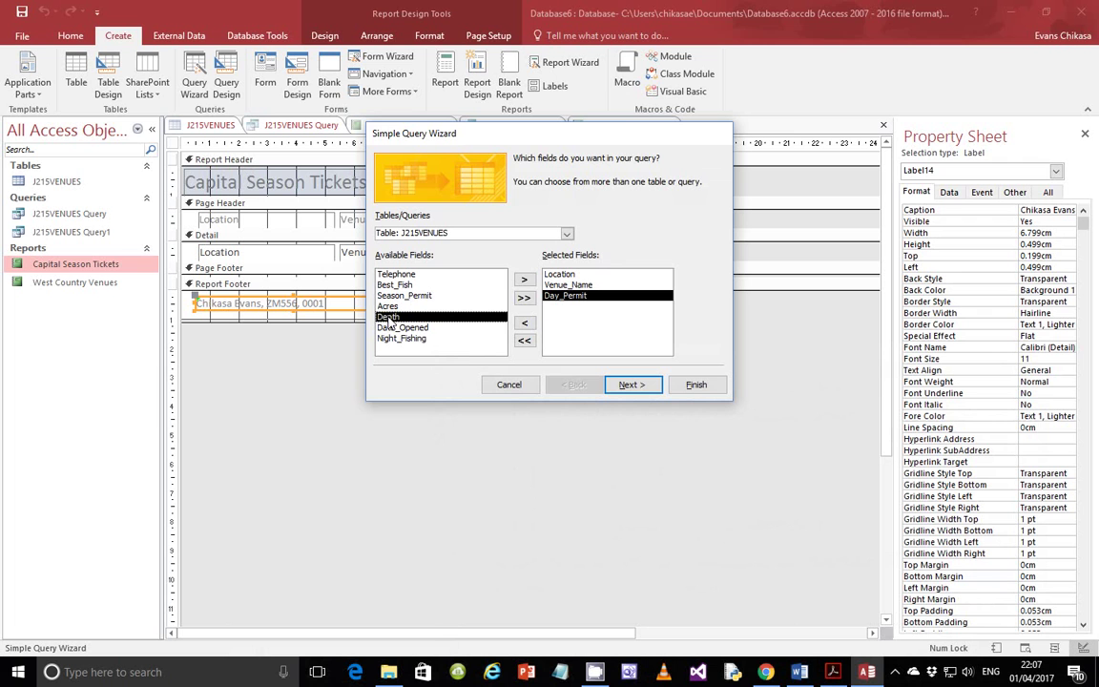
left_click(527, 278)
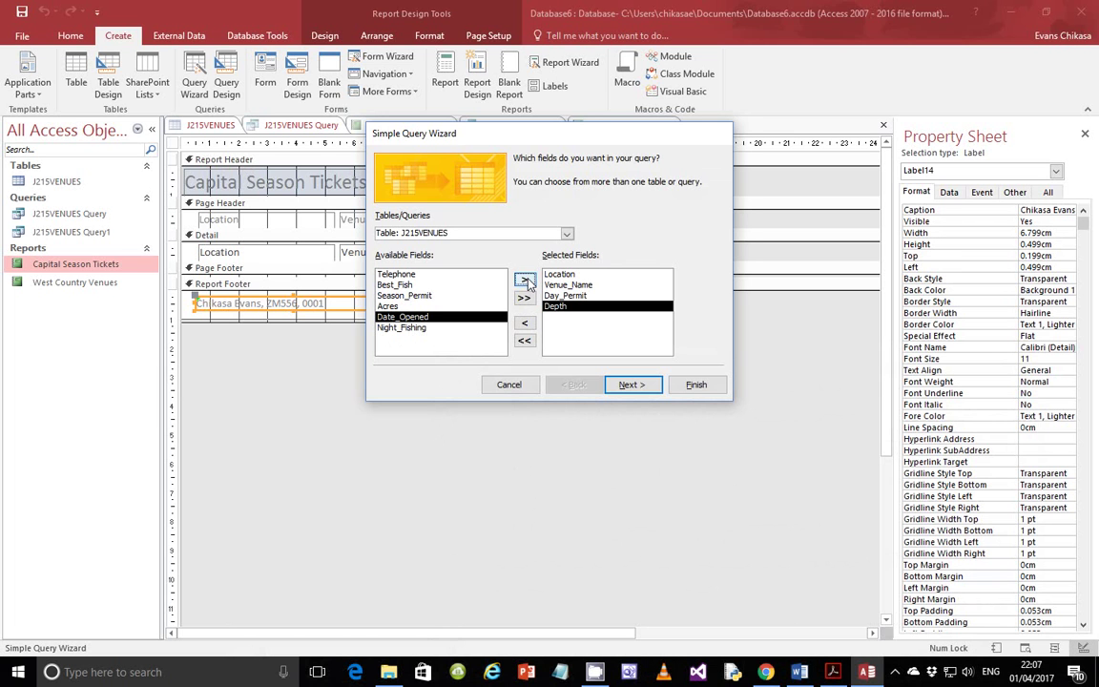
Keep it a detail query and finish with the option to modify the query design
left_click(629, 385)
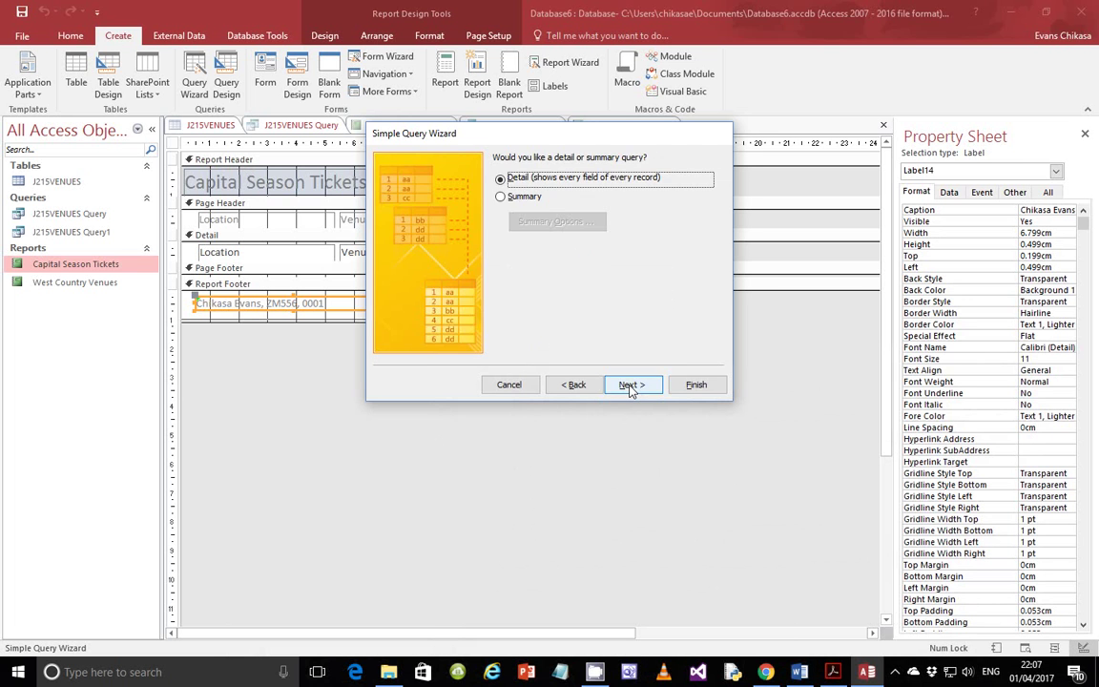
left_click(630, 386)
left_click(554, 303)
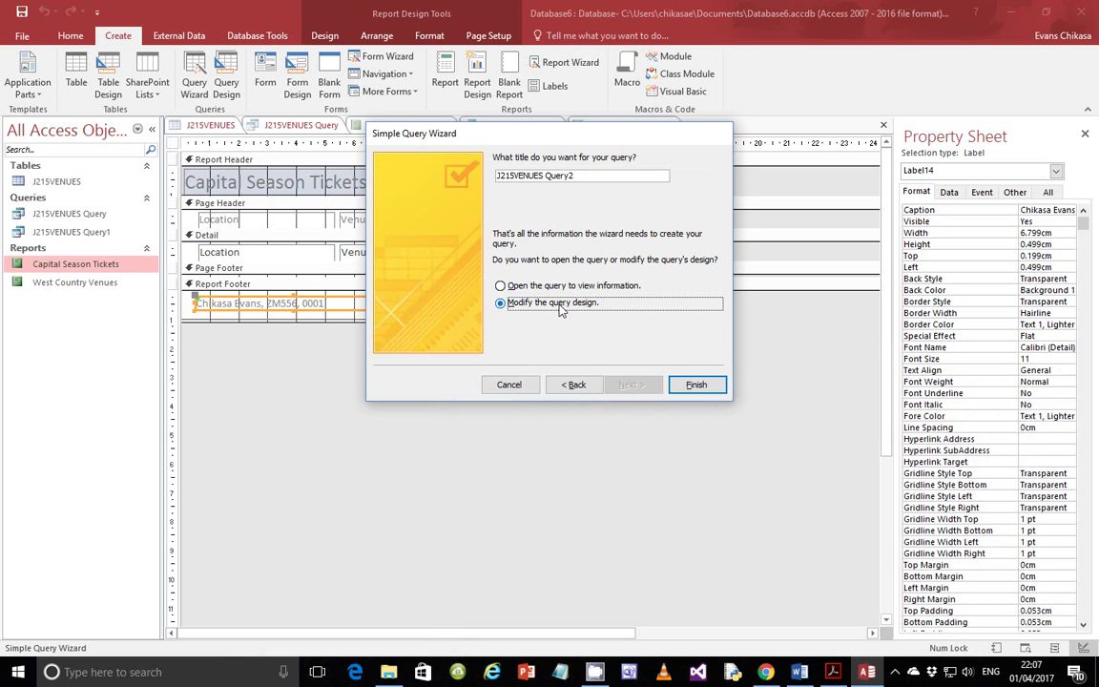
left_click(697, 385)
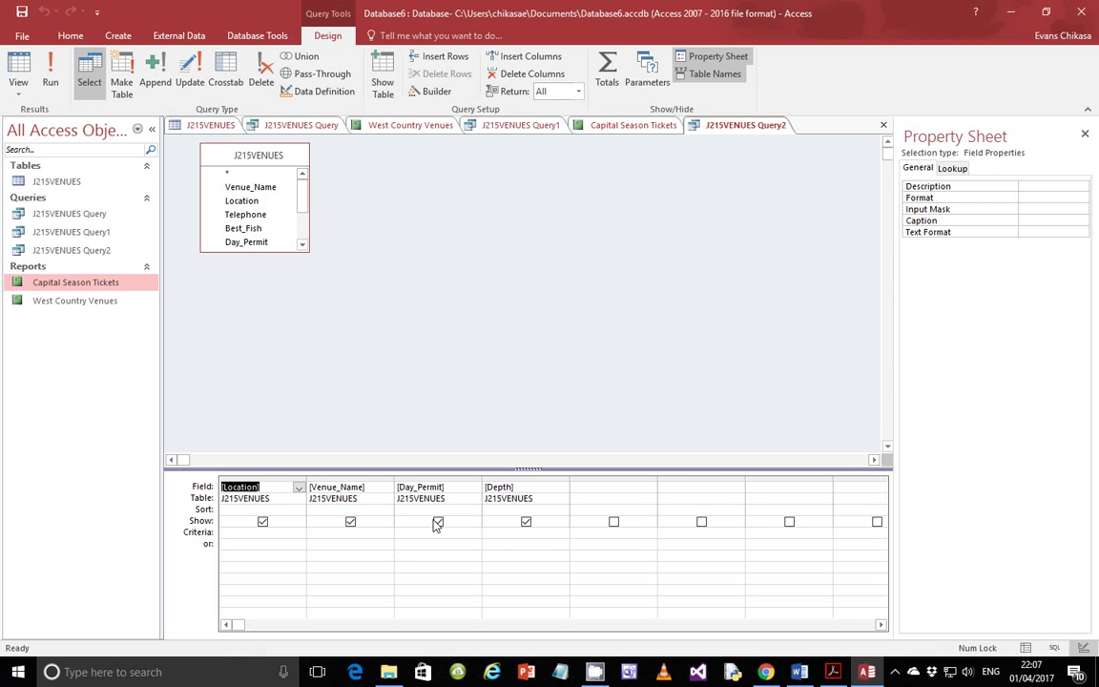
Enter 'lake or pond' as the Venue_Name criteria and run Query2, which returns no records
left_click(833, 672)
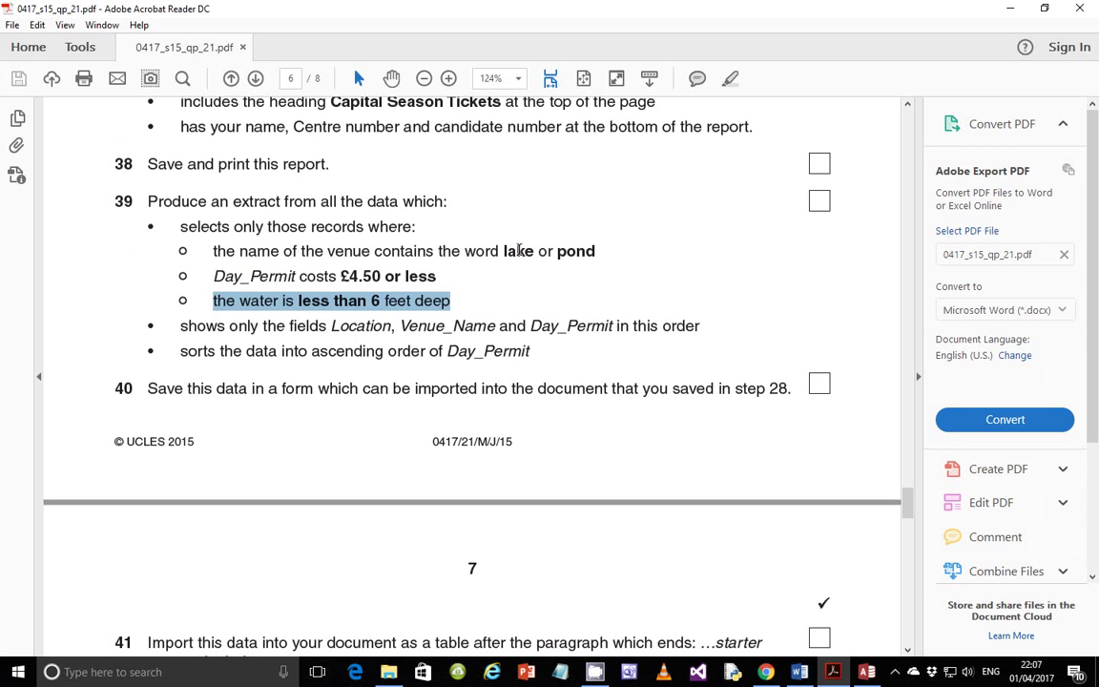
key("alt+Tab")
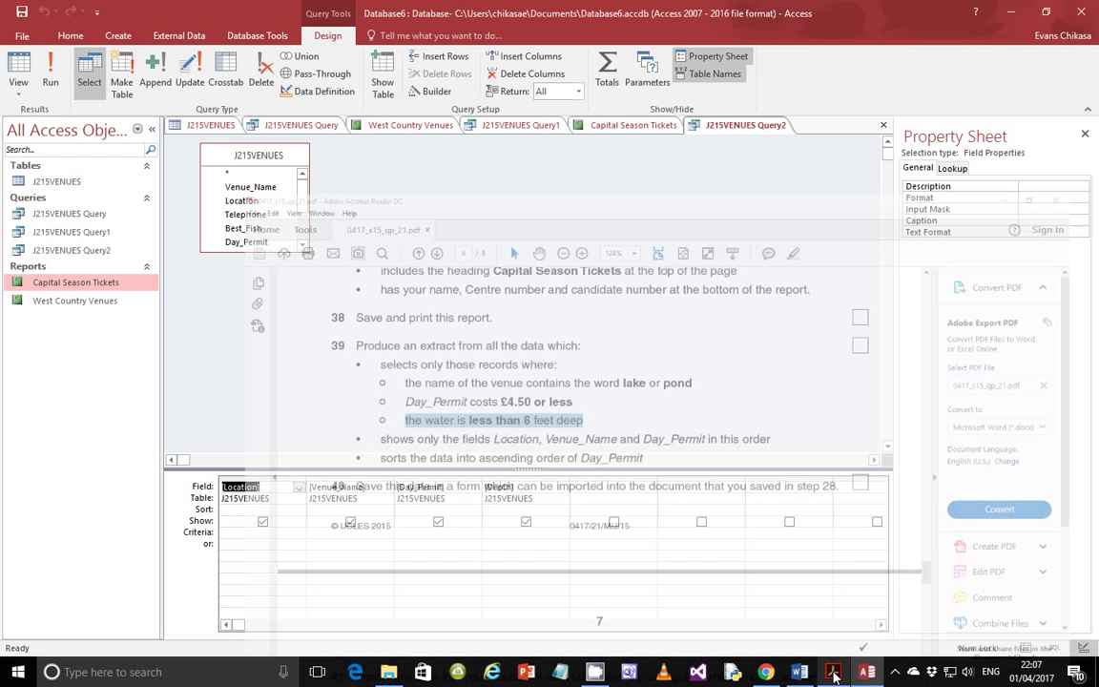
left_click(337, 534)
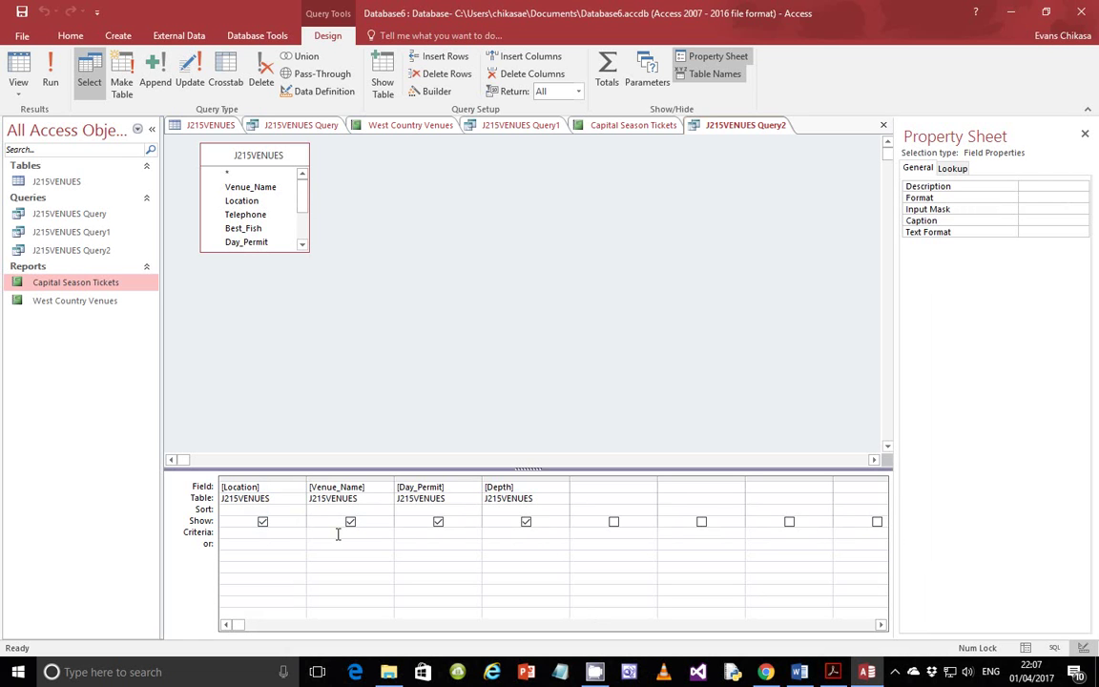
type("lake or pond")
left_click(309, 554)
left_click(40, 78)
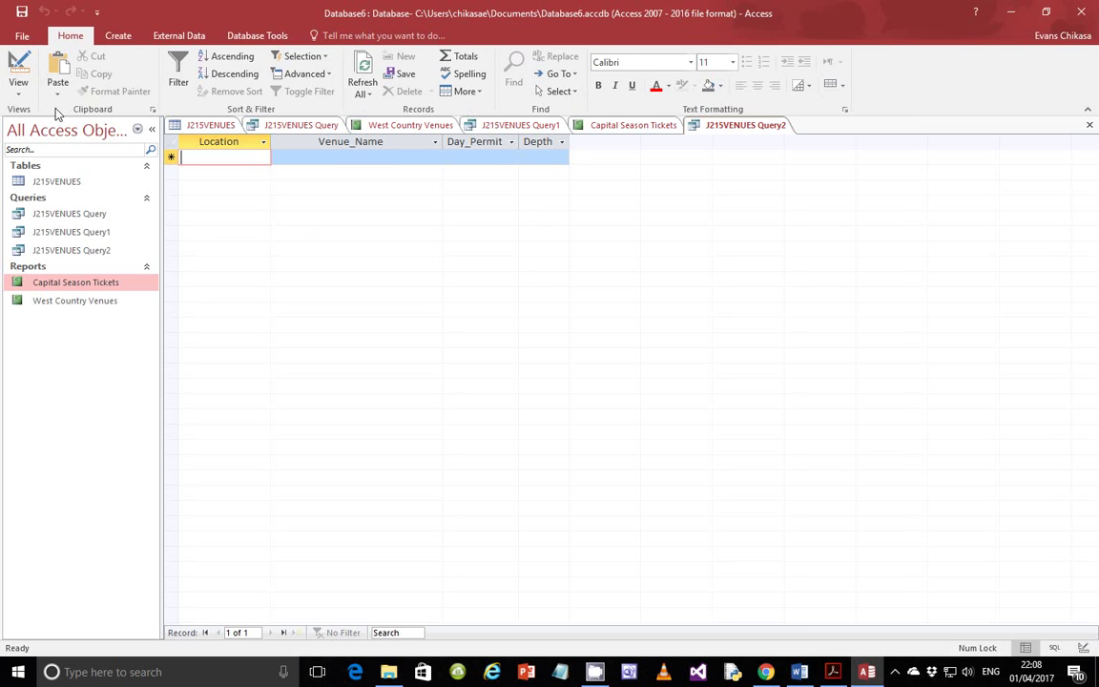
In Query2's design, change the Venue_Name criteria to "*lake*" Or "pond" and run it, returning 75 venues
right_click(92, 284)
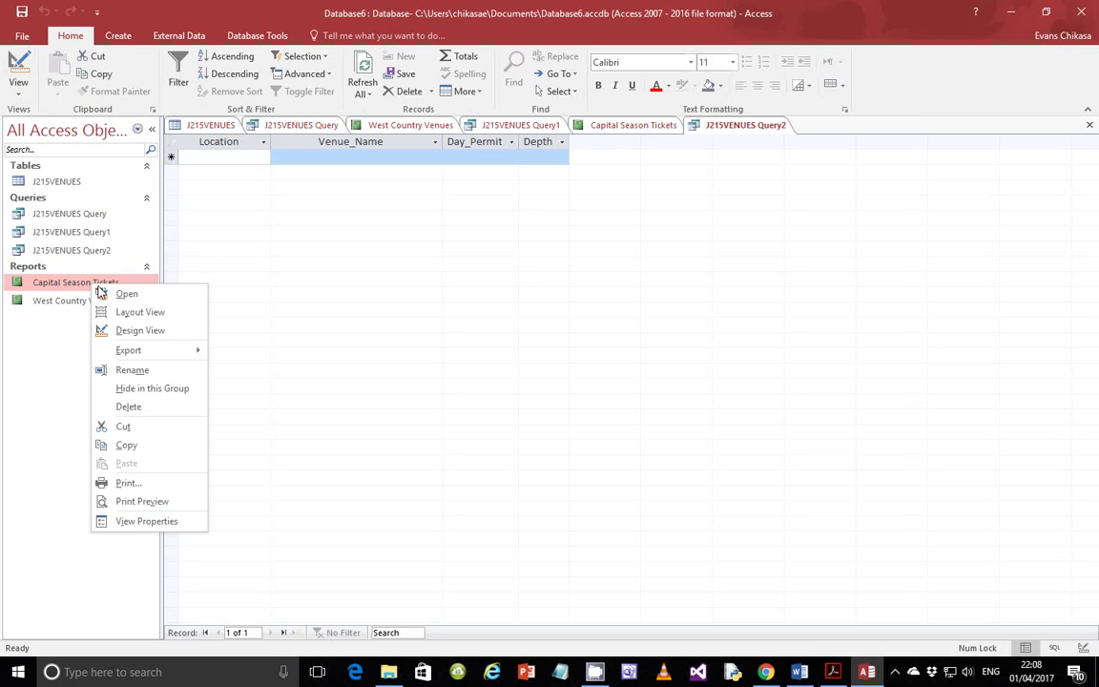
left_click(139, 331)
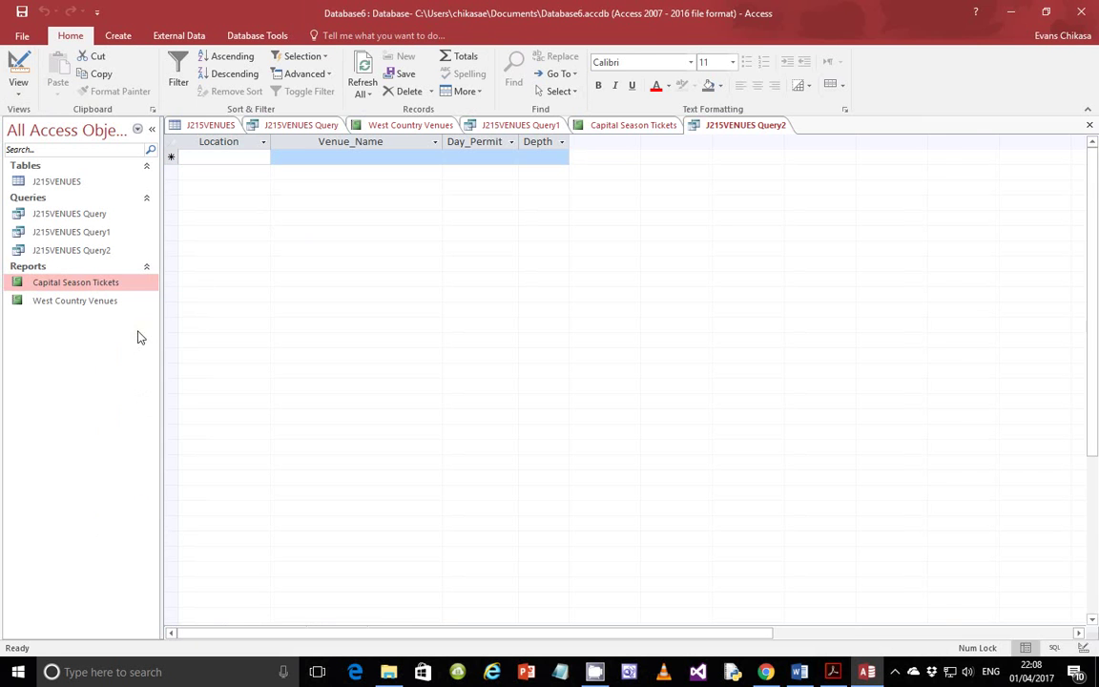
right_click(78, 250)
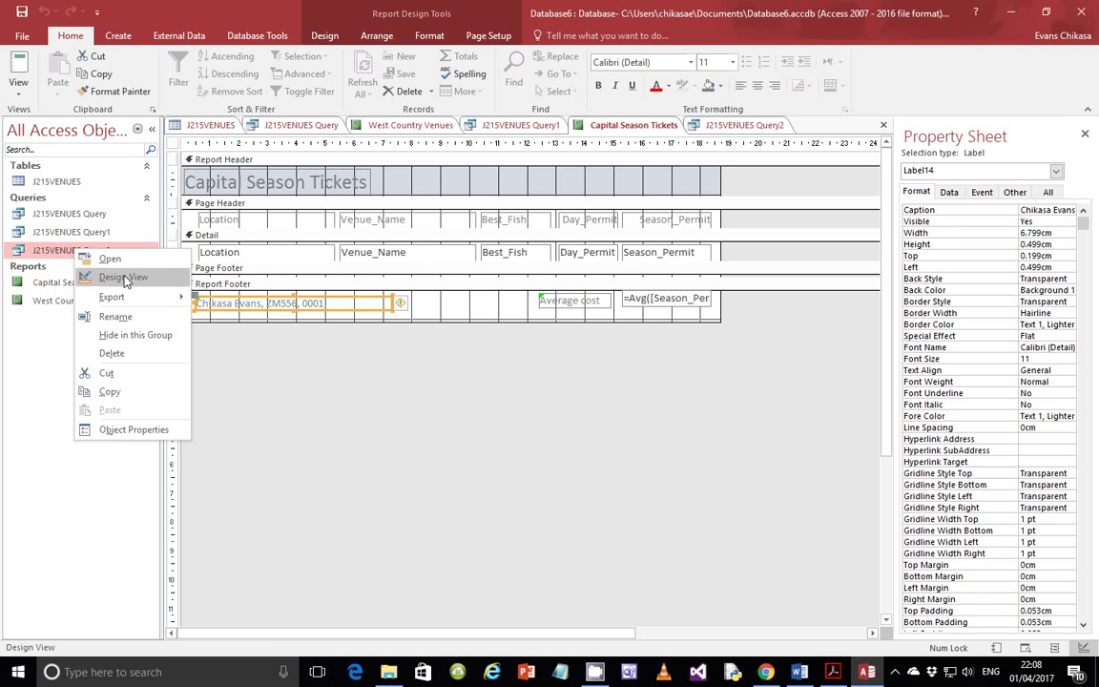
left_click(123, 278)
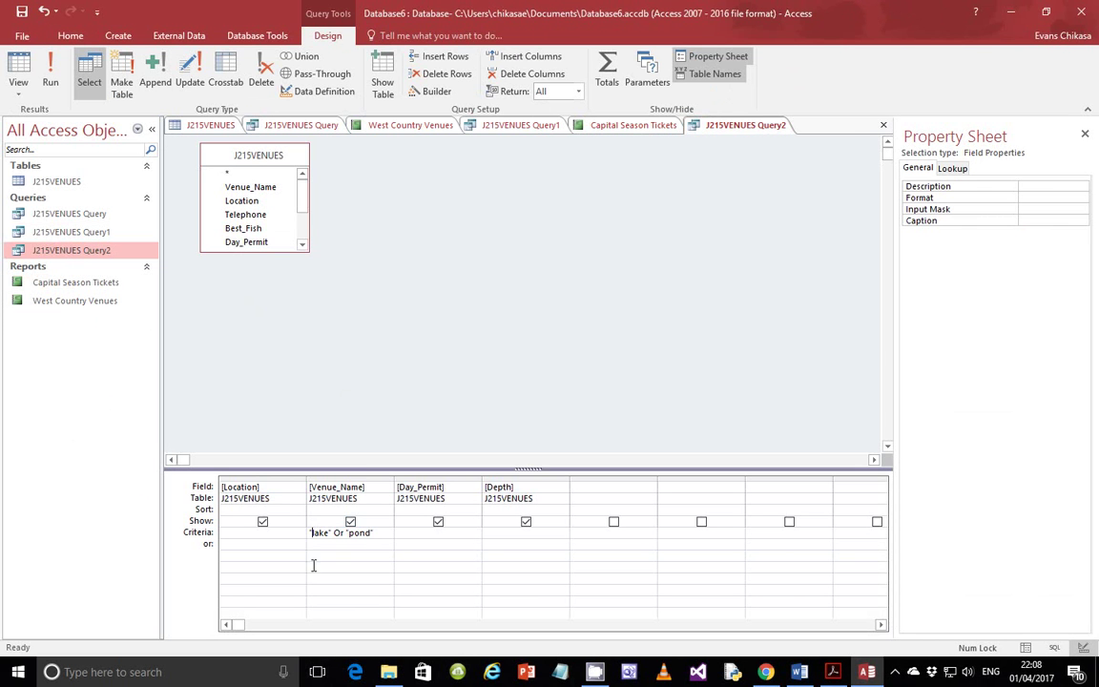
type("*")
key("Right")
key("Right")
key("Right")
key("Right")
type("*lake*")
left_click(51, 82)
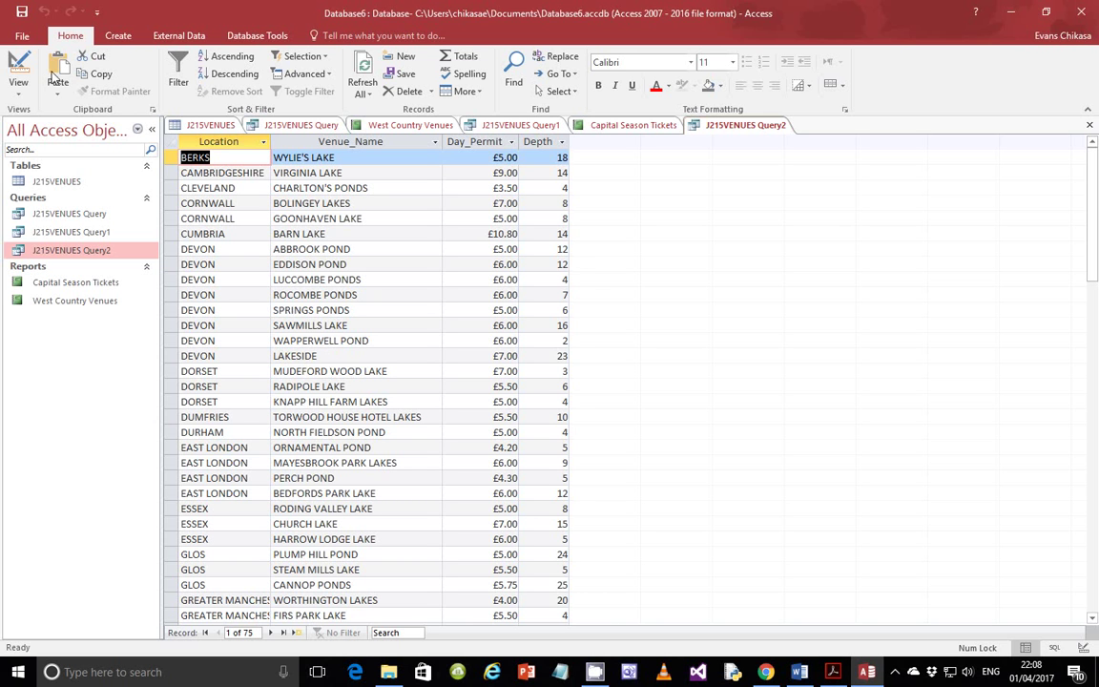
Add a Day_Permit criterion of <=4.5 and run the query, leaving 9 venues
left_click(18, 87)
left_click(52, 184)
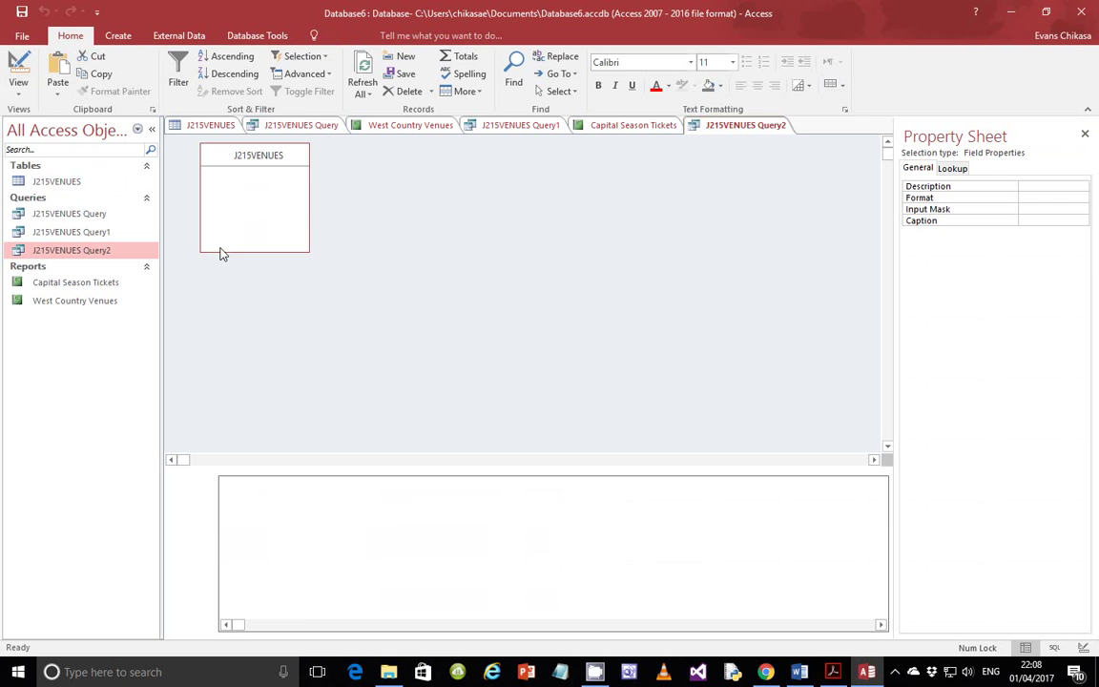
left_click(834, 671)
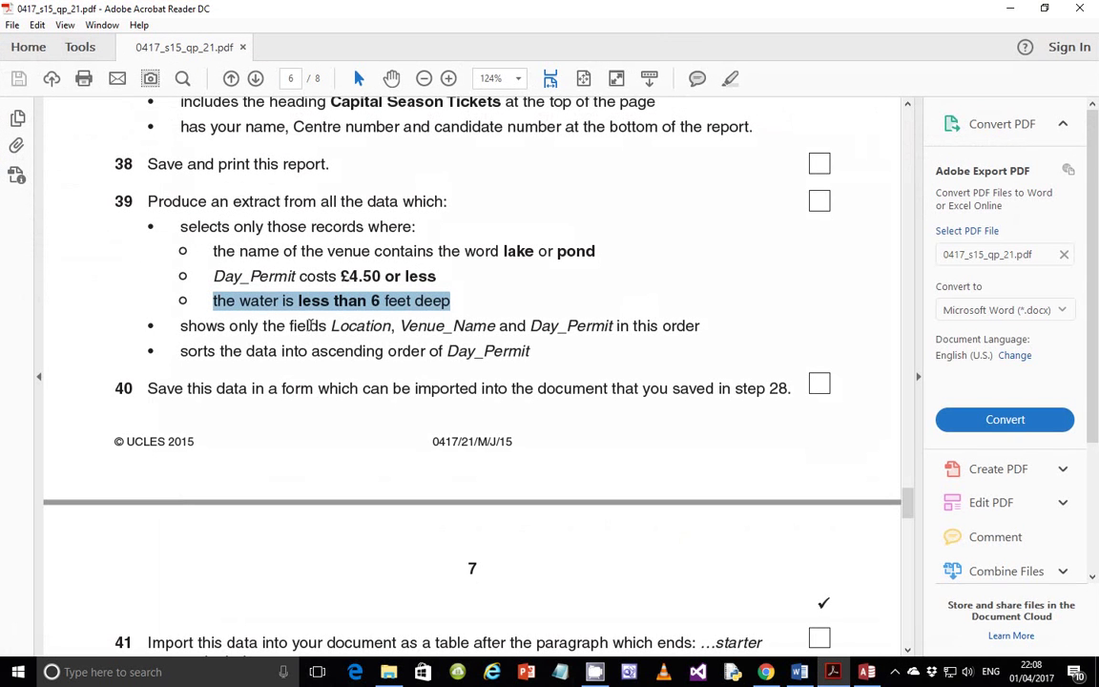
left_click_drag(212, 276, 398, 276)
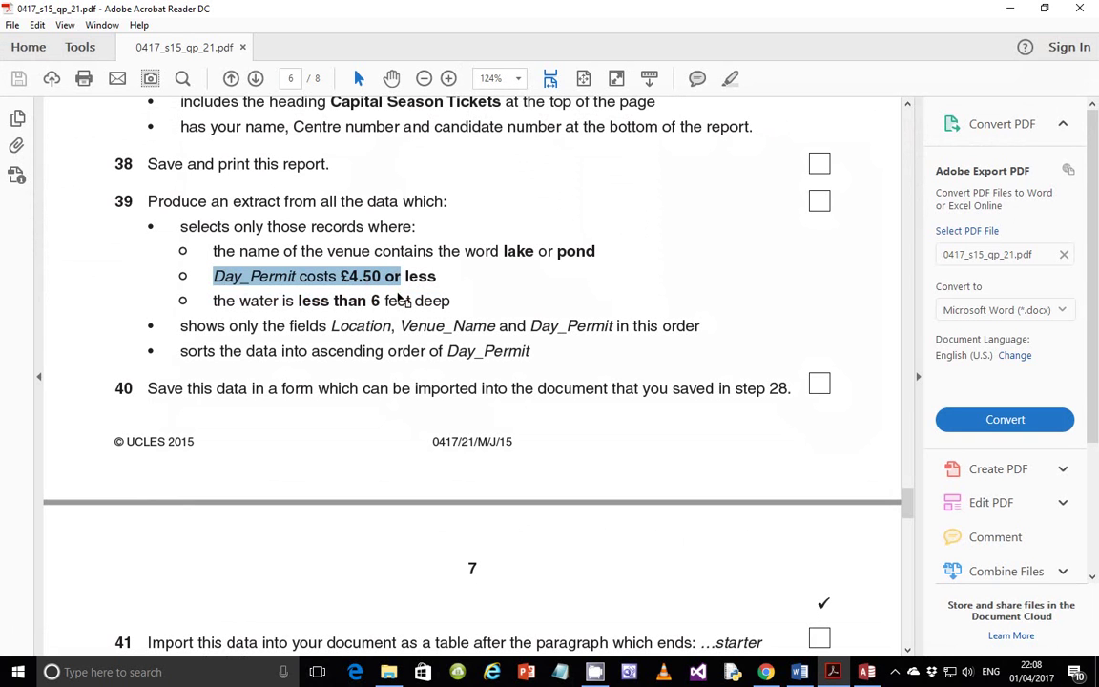
left_click(833, 672)
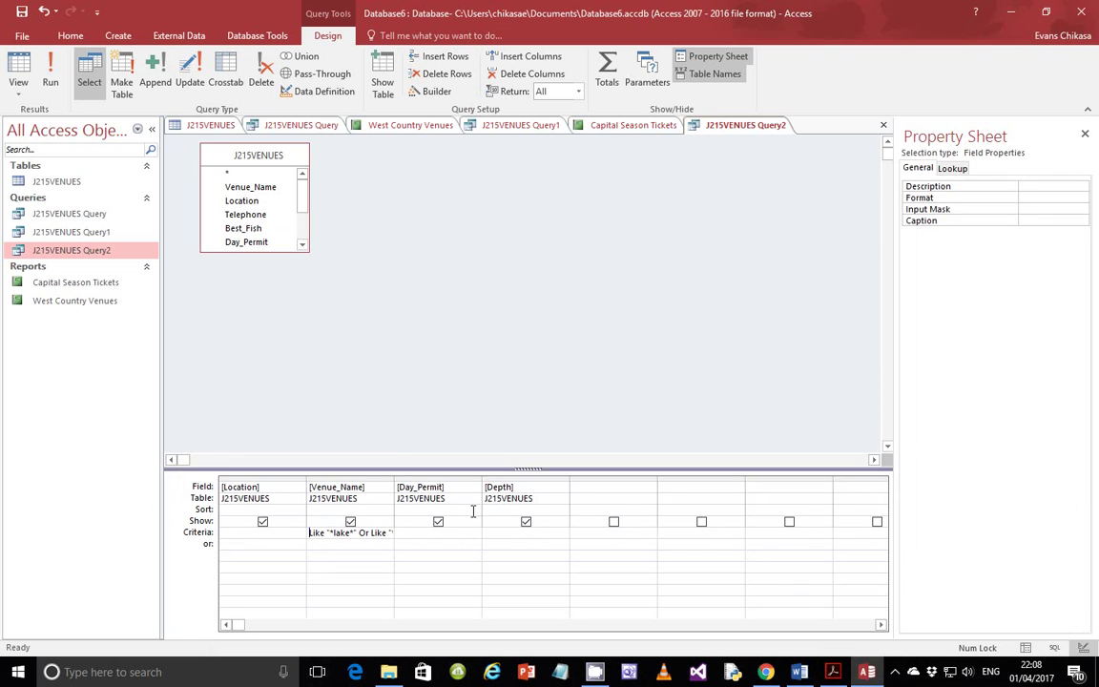
left_click(430, 534)
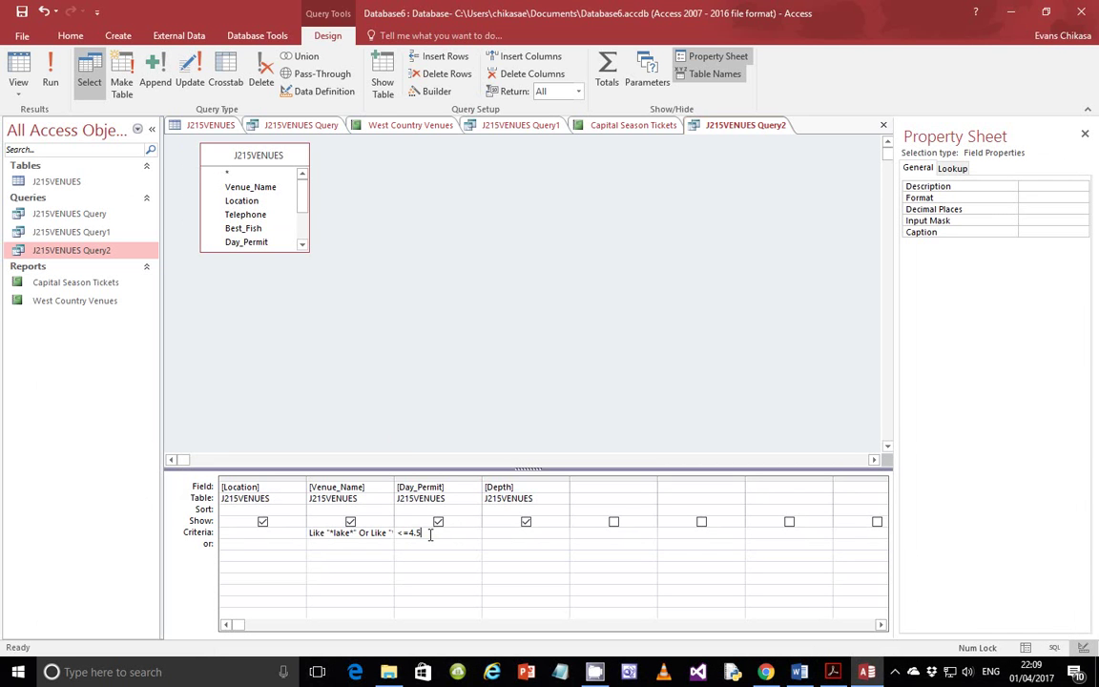
left_click(50, 76)
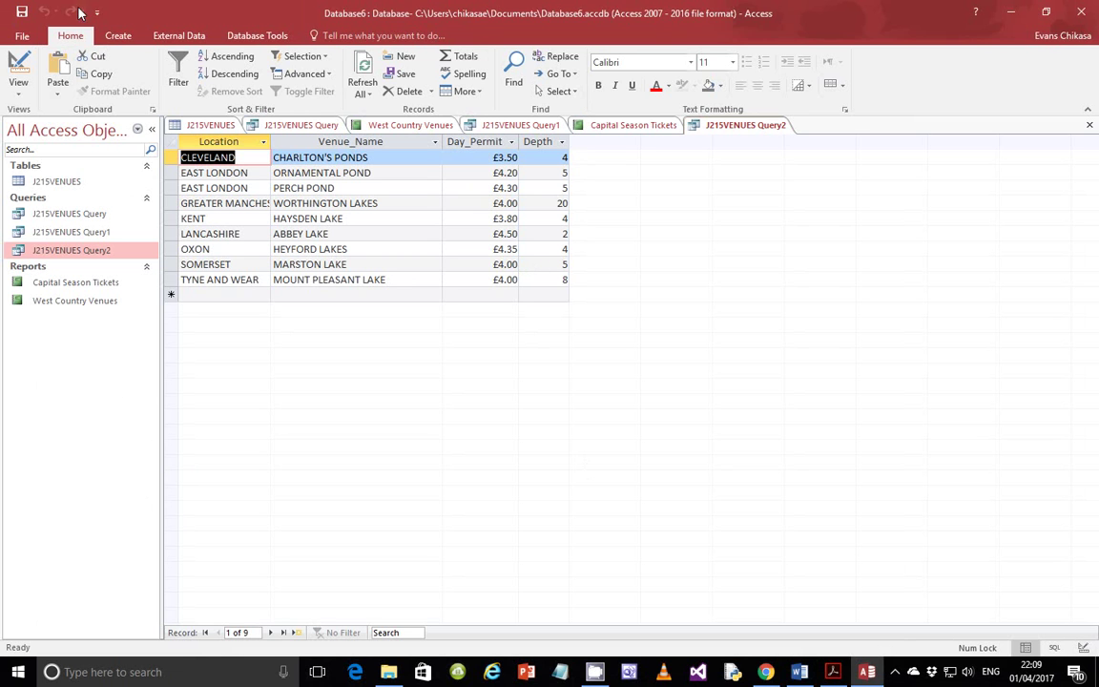
left_click(20, 86)
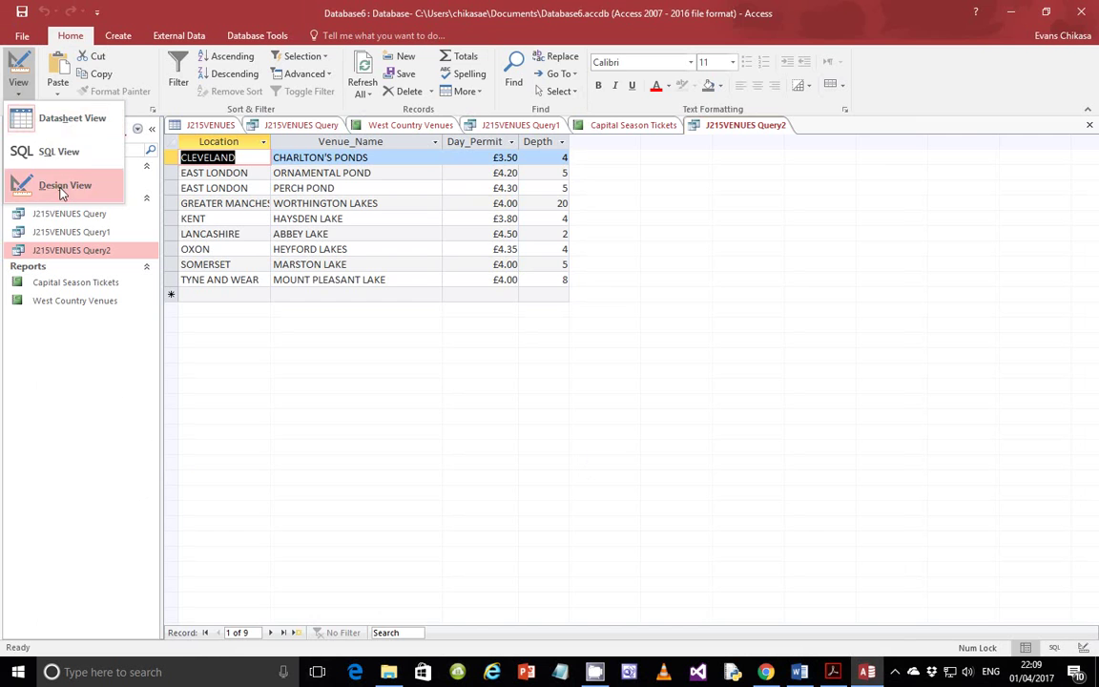
Add a Depth criterion of <6 and run the query, leaving 7 venues
left_click(61, 185)
left_click(831, 672)
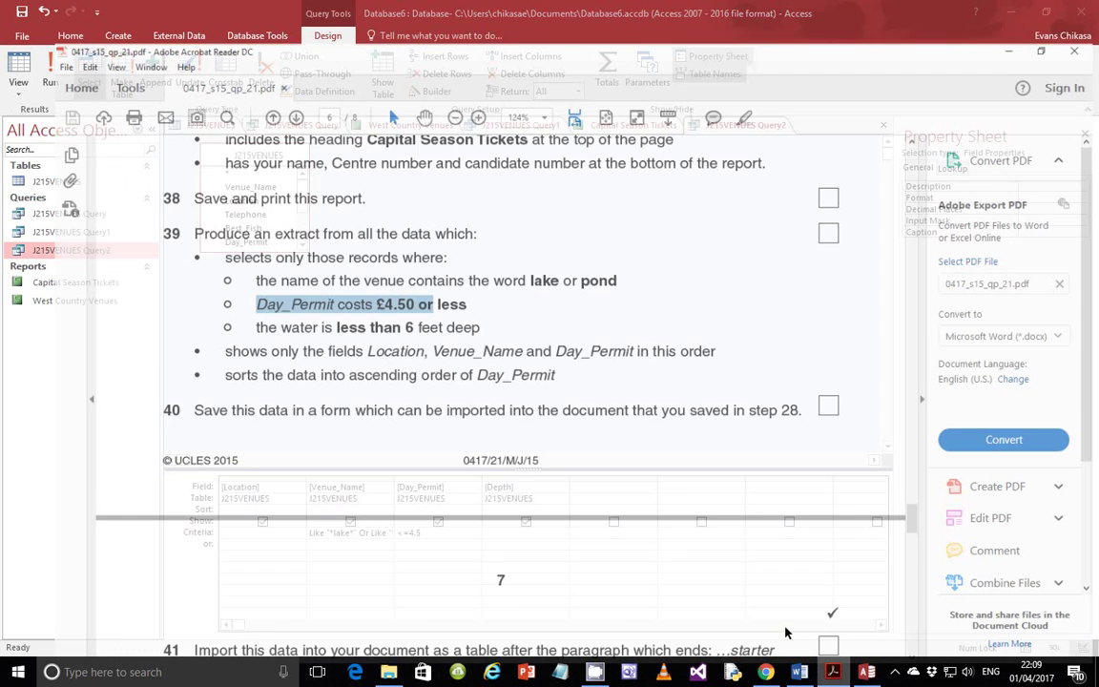
left_click_drag(212, 302, 356, 304)
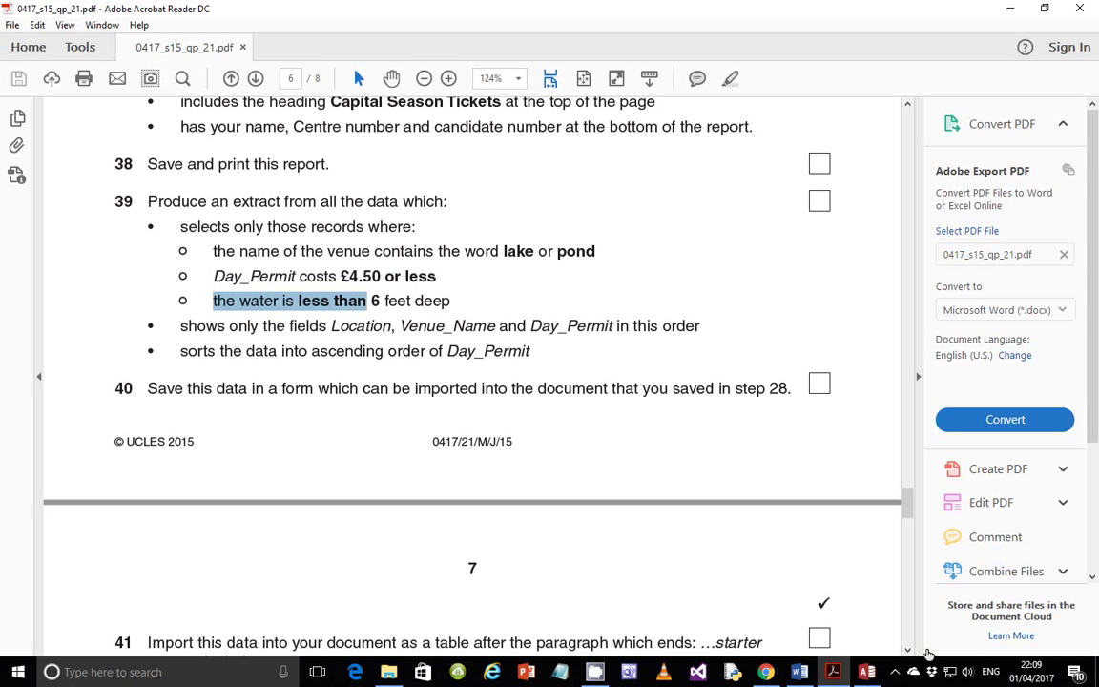
left_click(867, 671)
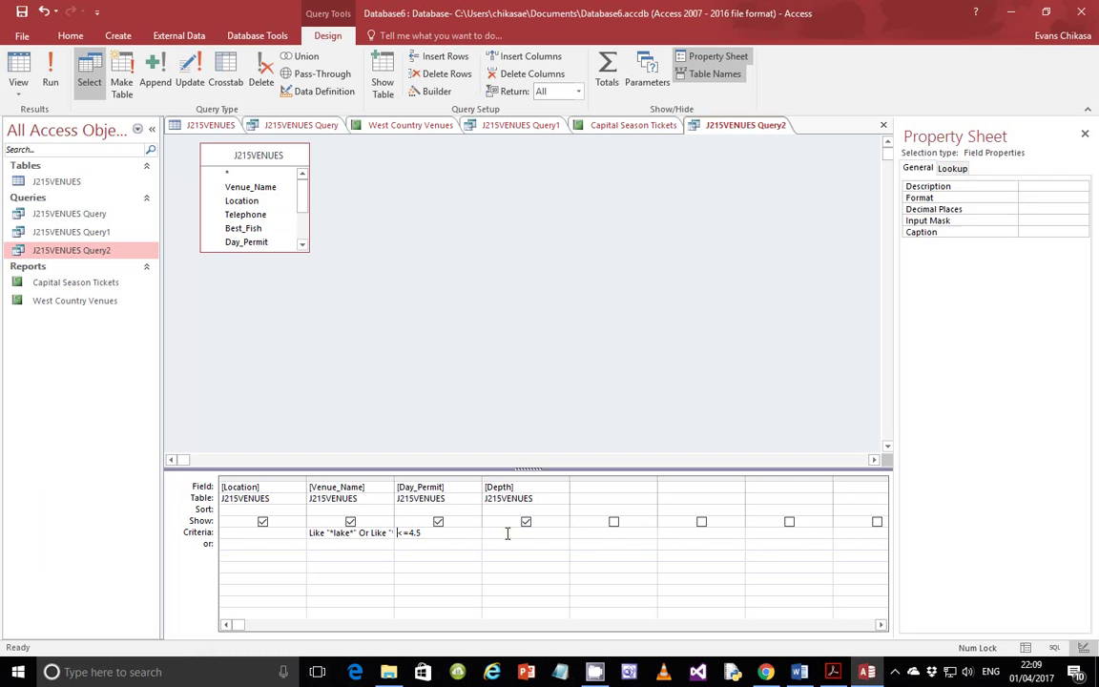
left_click(508, 531)
left_click(51, 76)
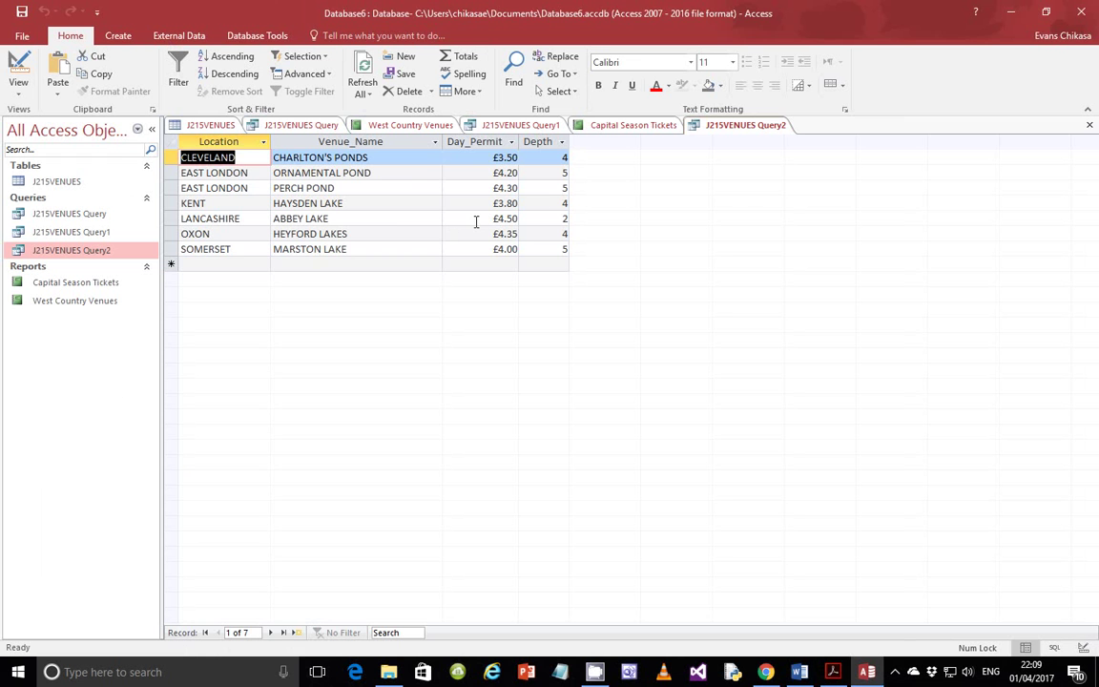
left_click(834, 672)
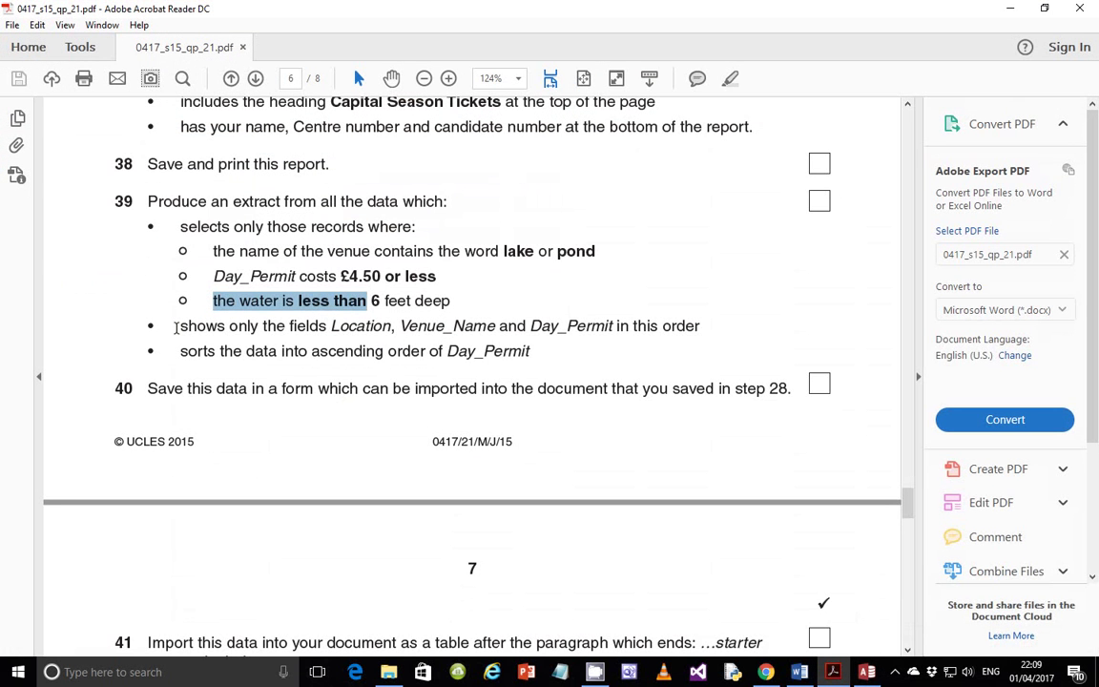
left_click_drag(177, 326, 687, 326)
left_click(867, 672)
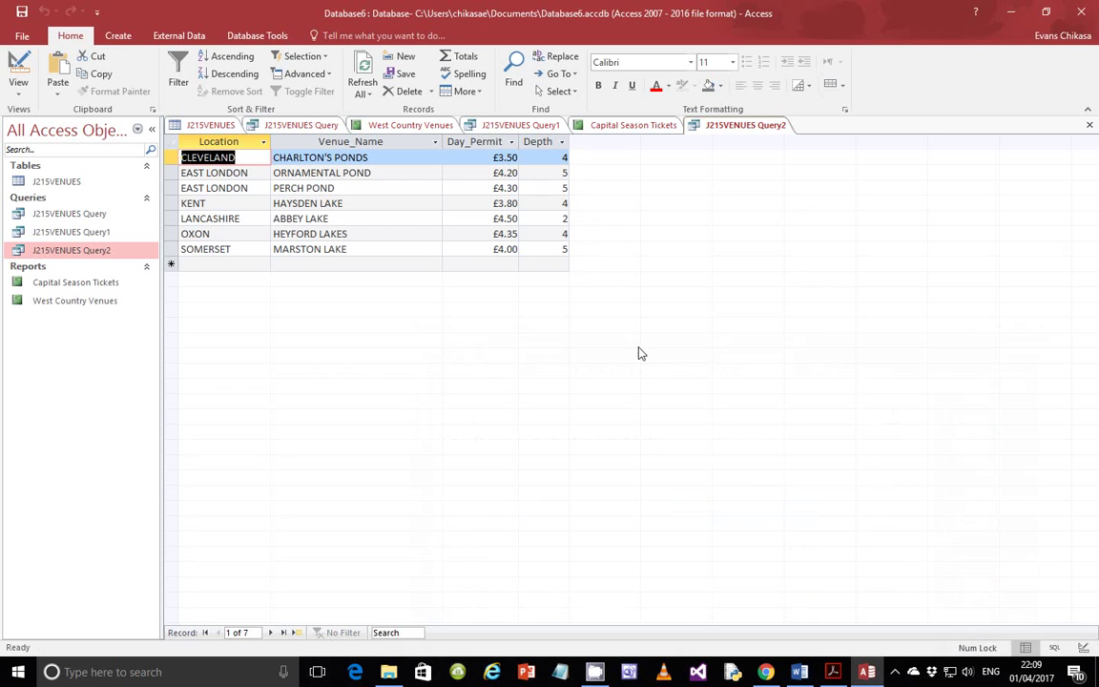
Hide the Depth field, run the query, and best-fit all result column widths
right_click(54, 250)
left_click(102, 277)
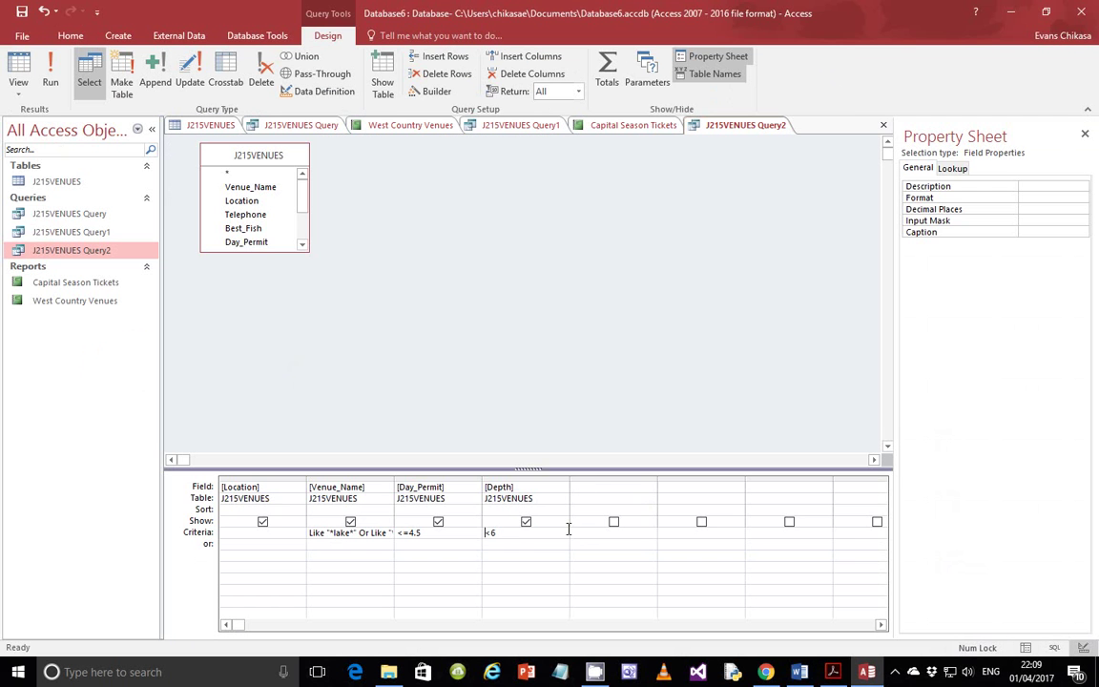
left_click(526, 522)
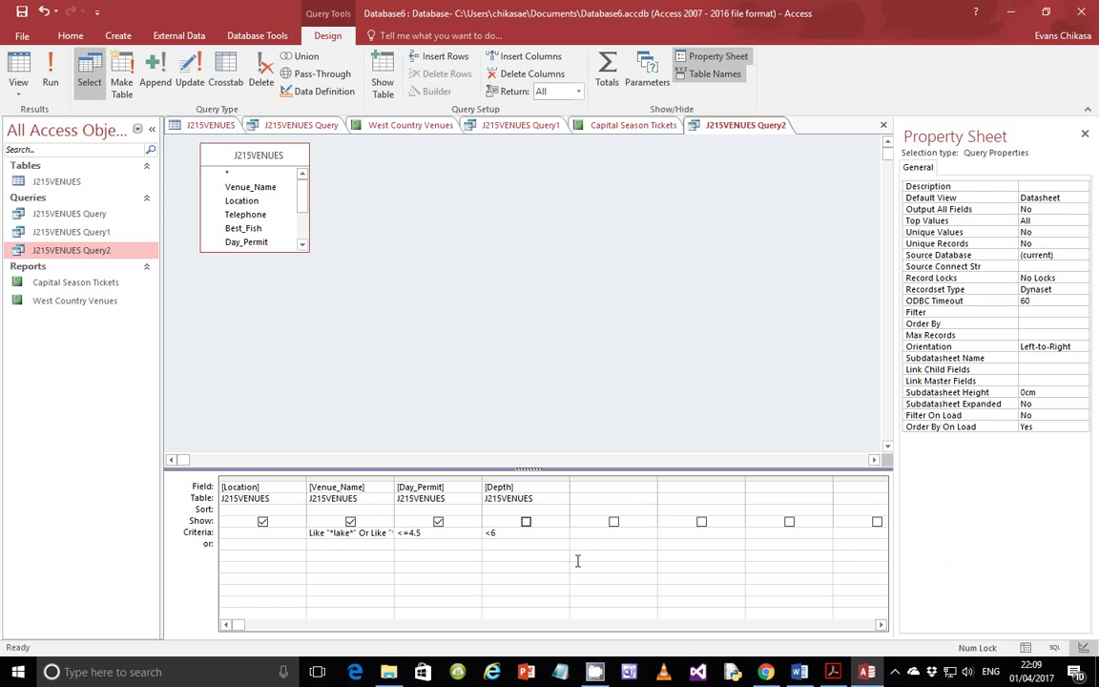
left_click(51, 74)
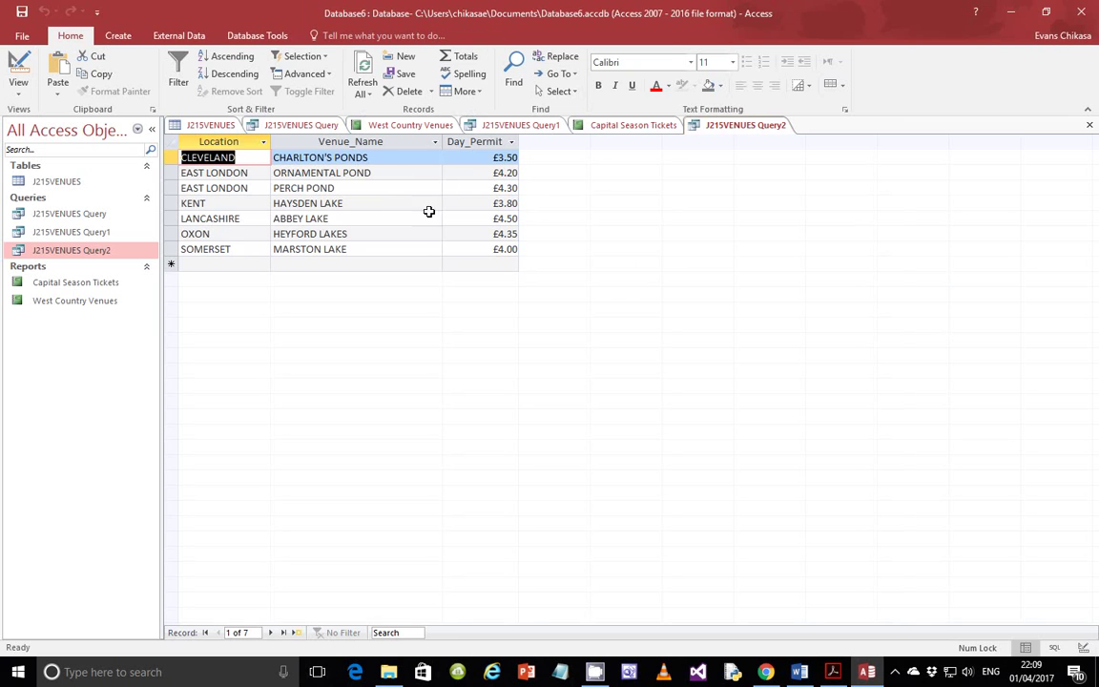
left_click(171, 141)
double_click(442, 142)
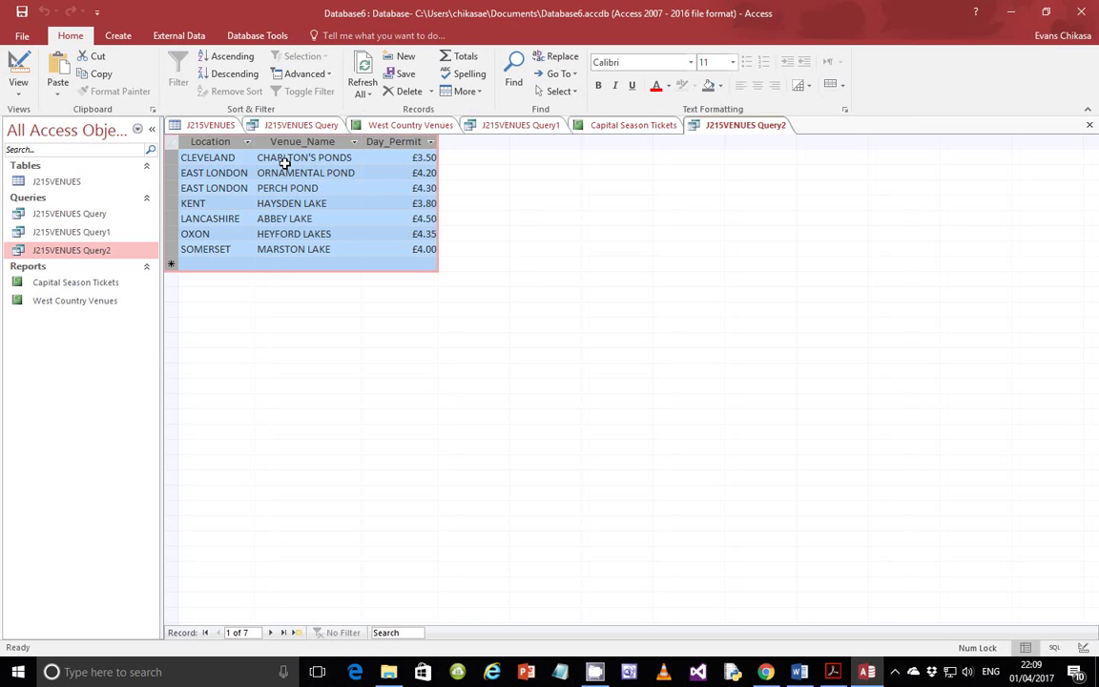
left_click(833, 673)
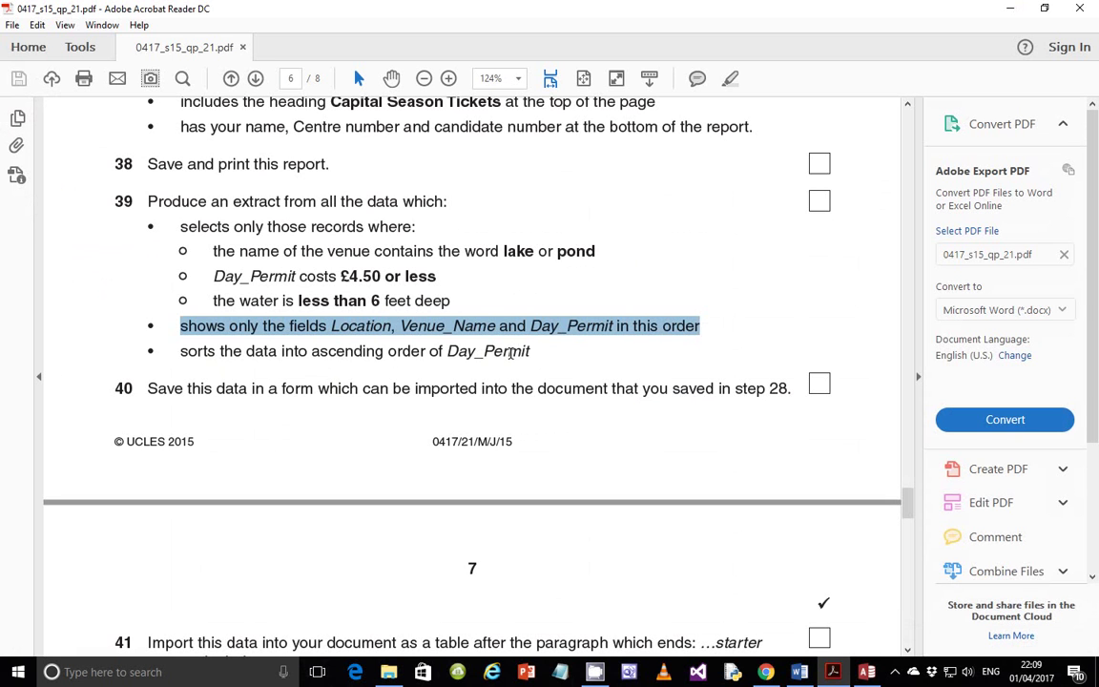
left_click(833, 674)
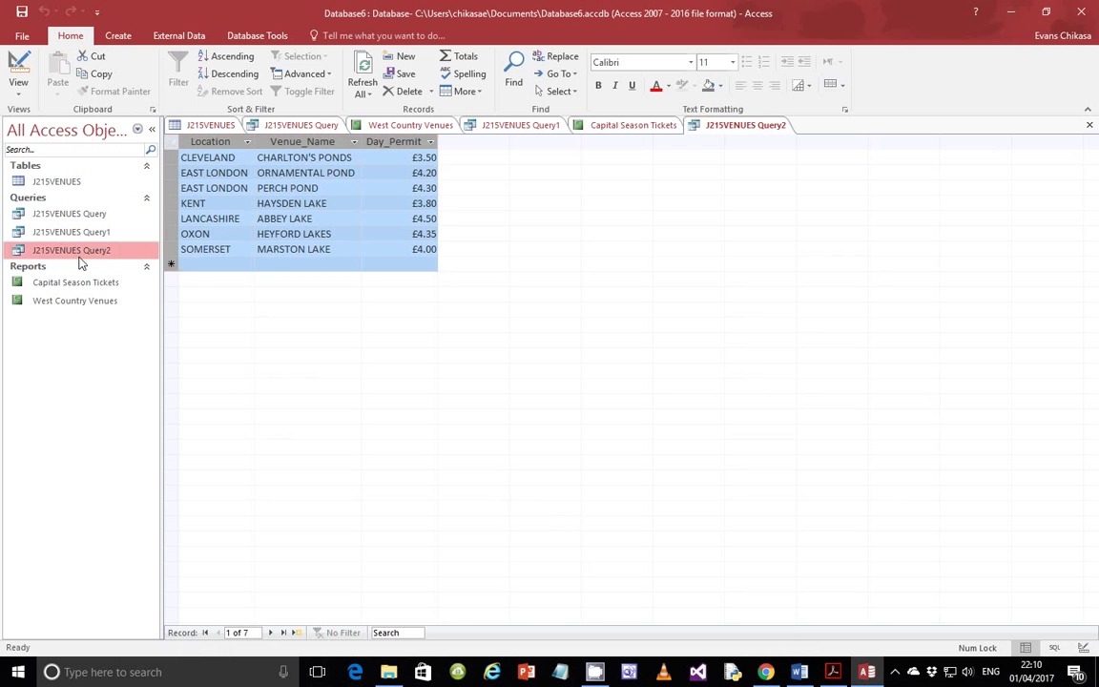
Sort Day_Permit ascending and run the query, listing 7 venues from £3.50 to £4.50
right_click(81, 253)
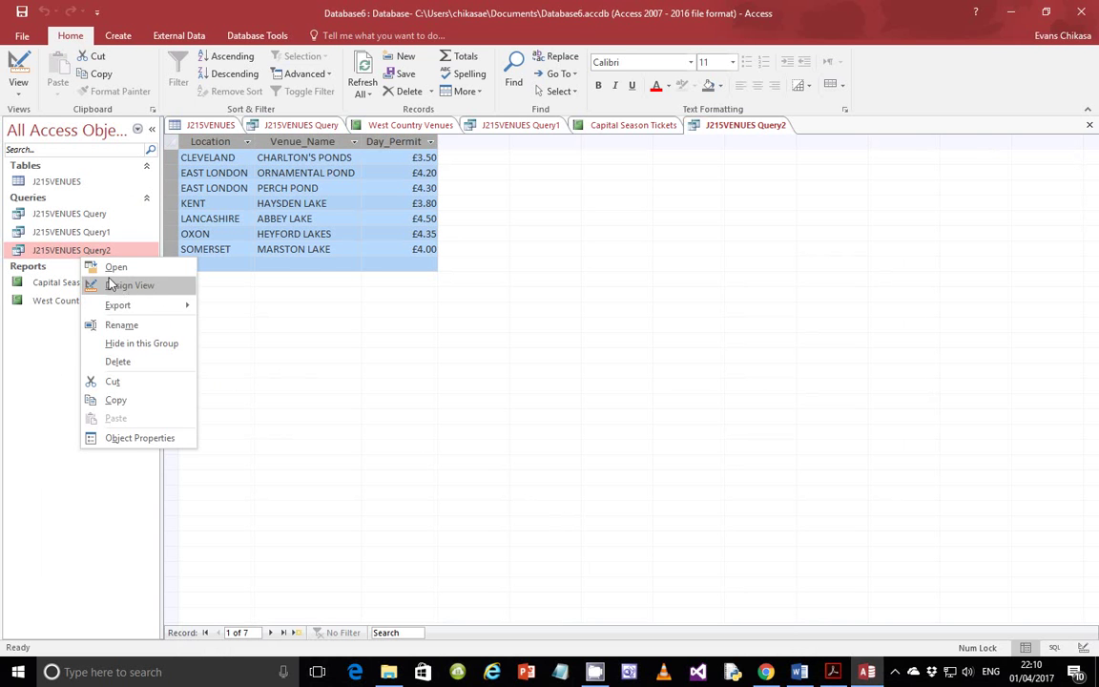
left_click(112, 286)
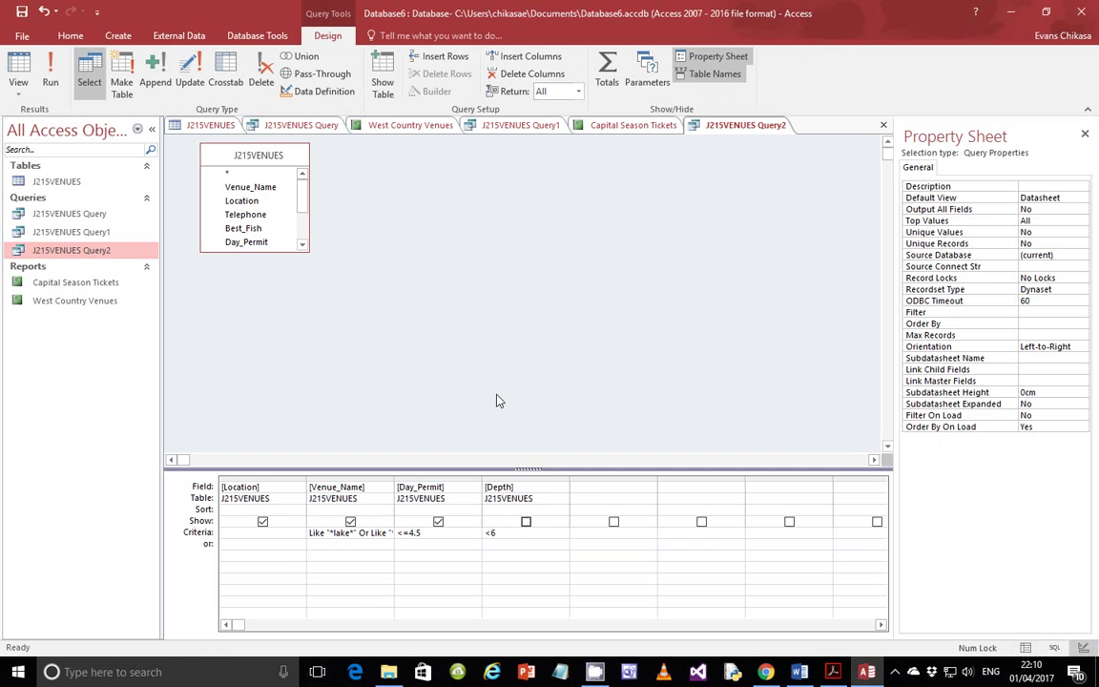
left_click(459, 511)
left_click(475, 510)
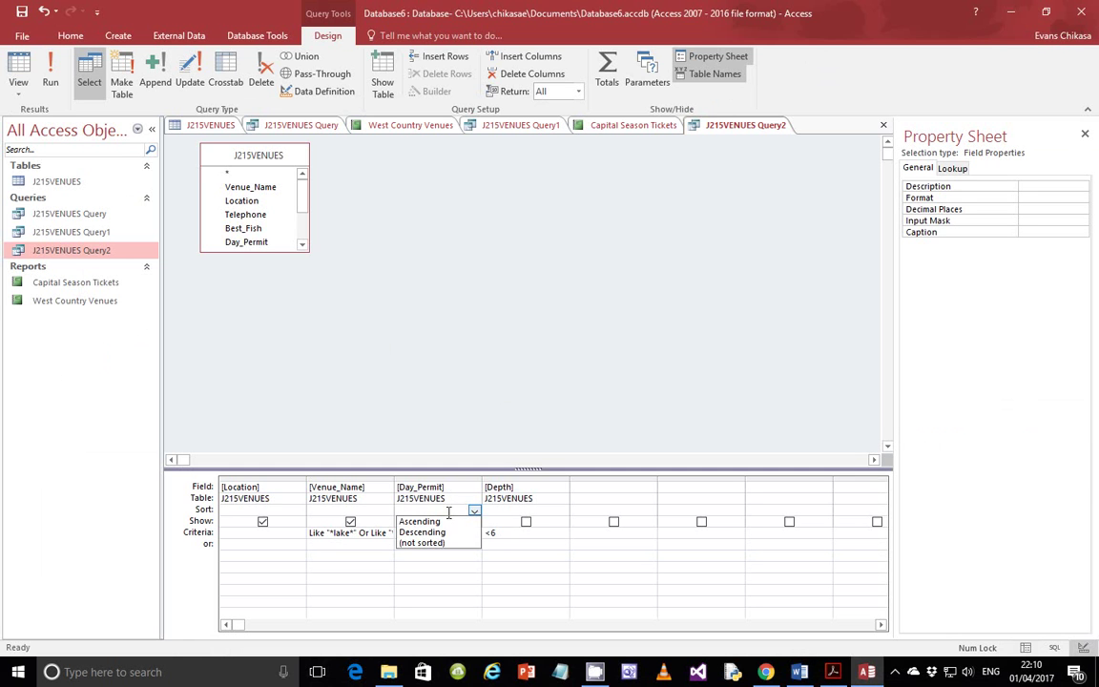
left_click(440, 523)
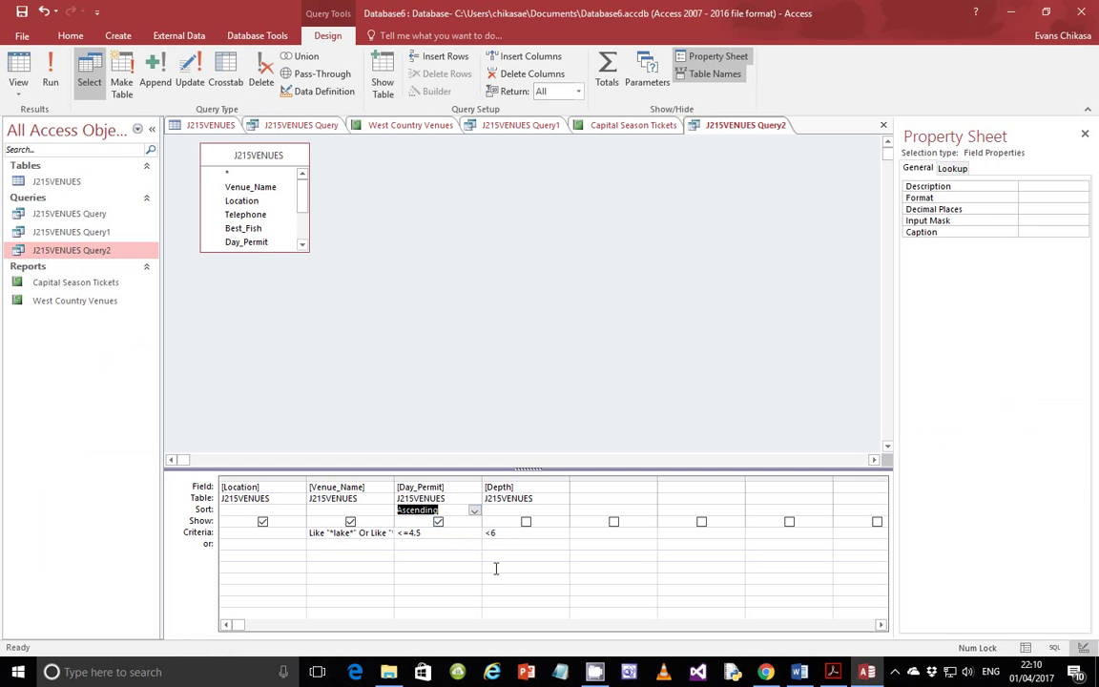
left_click(833, 672)
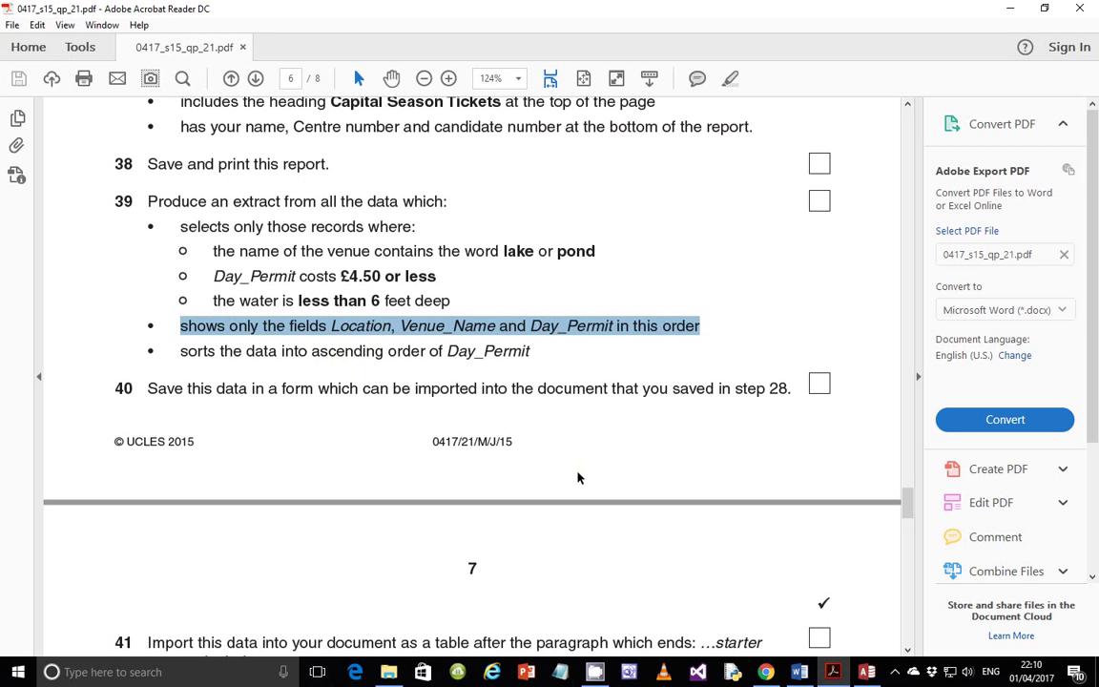
left_click(864, 677)
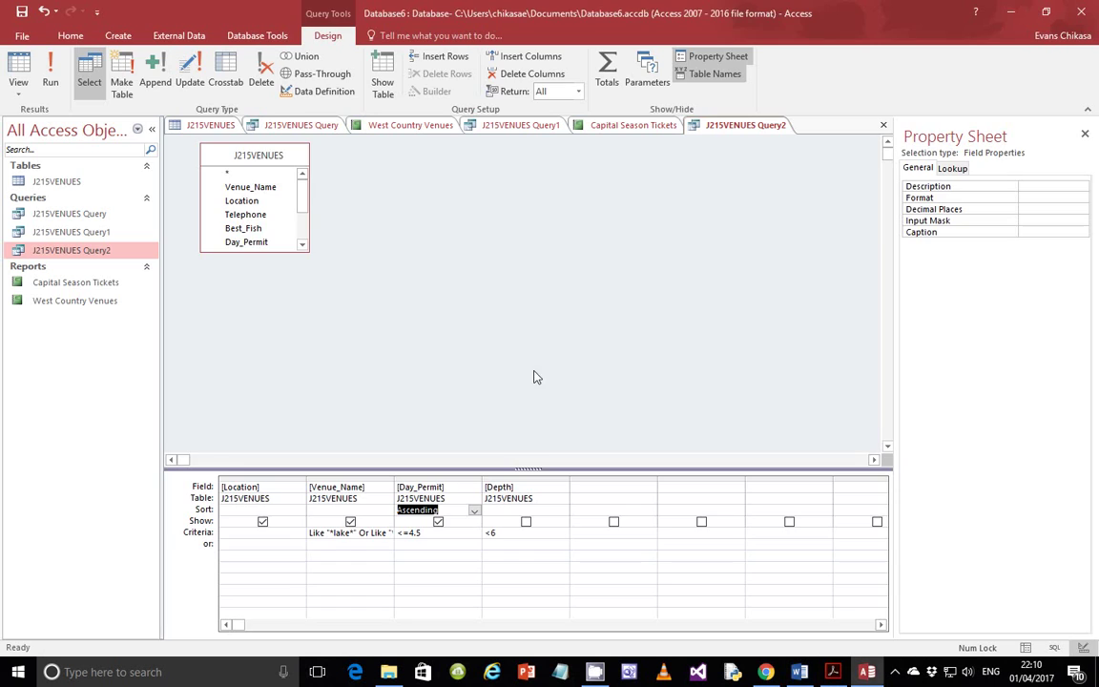
left_click(49, 67)
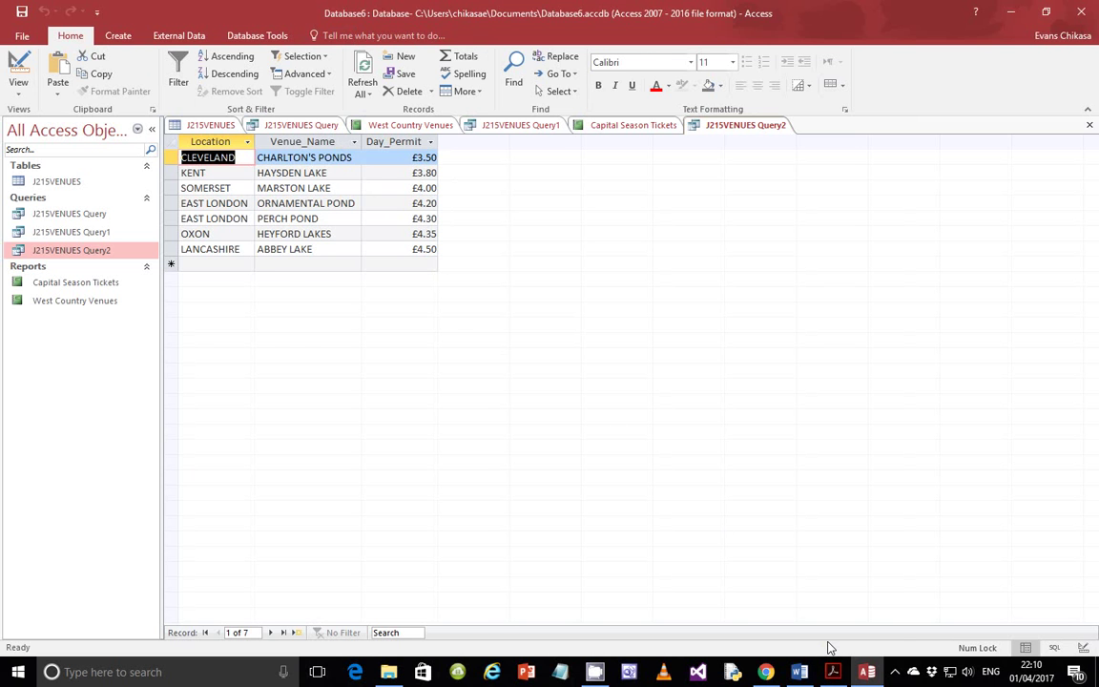
left_click(833, 671)
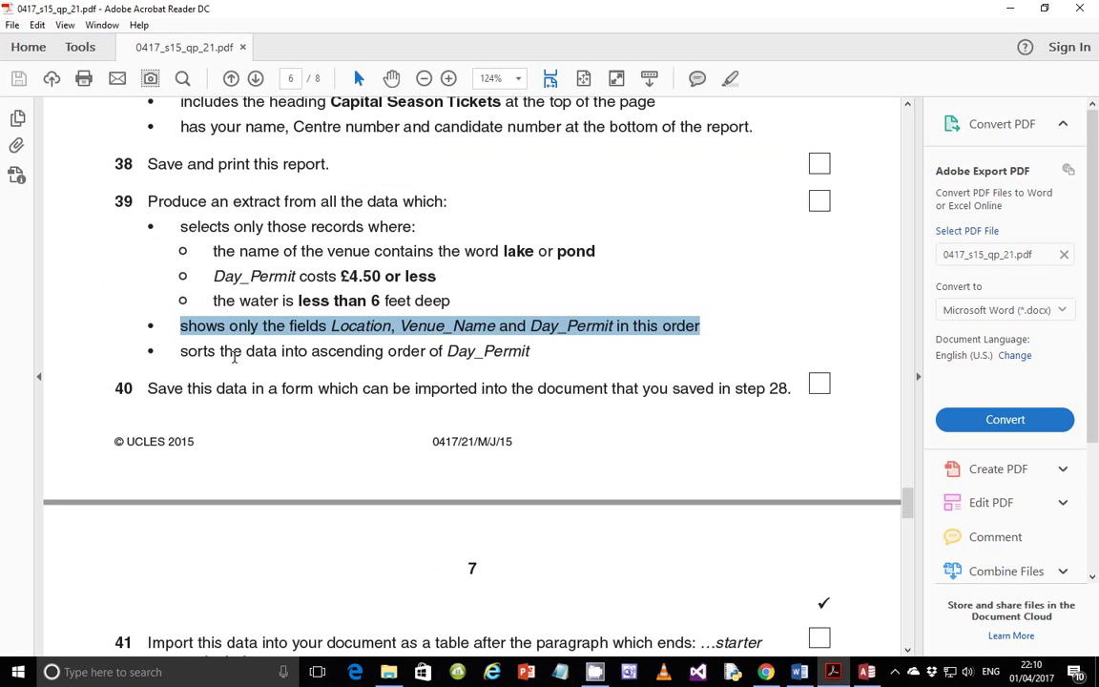
From External Data, open Publish as PDF or XPS for J215VENUES Query2 after inspecting the datasheet columns
scroll(284, 389, "down", 3)
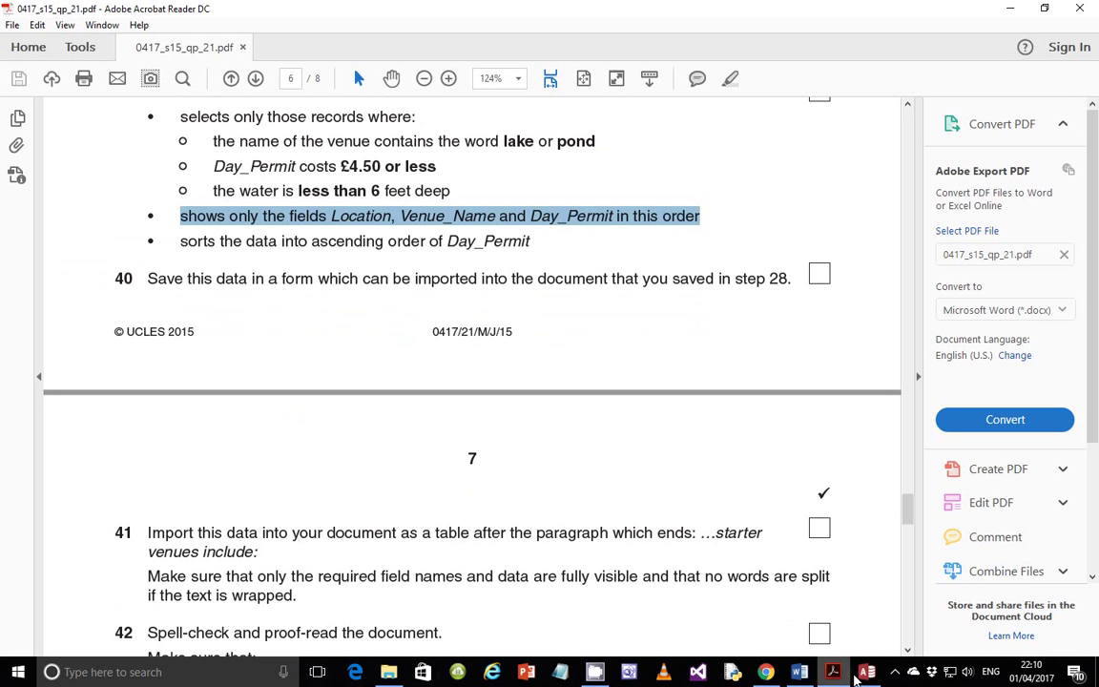
mouse_move(876, 676)
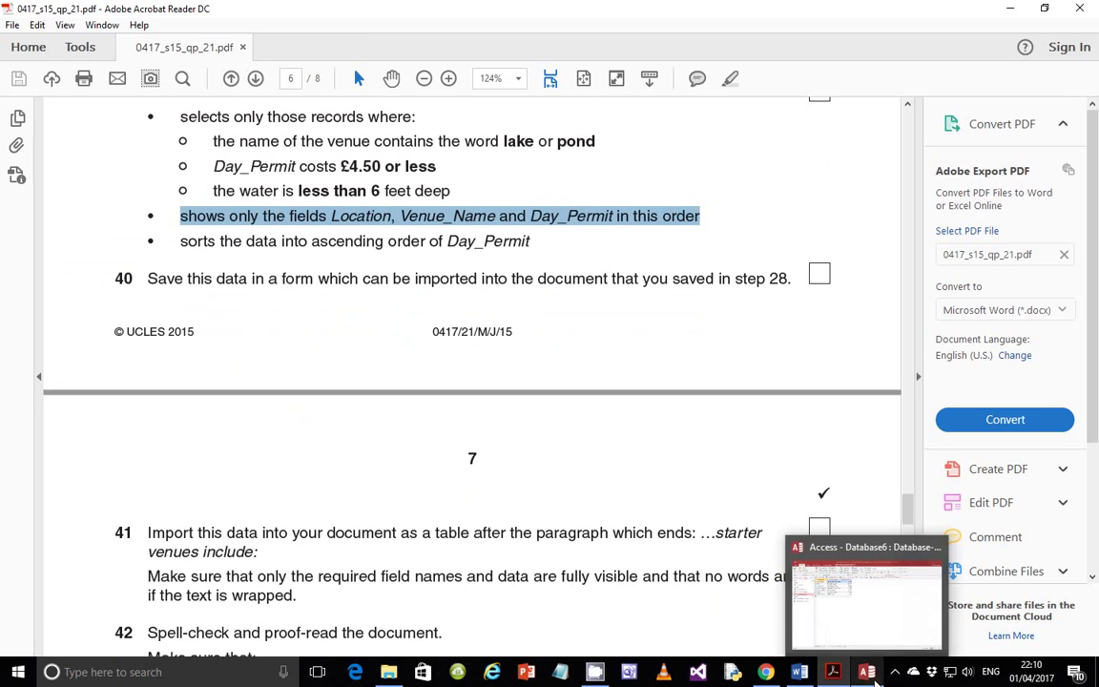
left_click(865, 625)
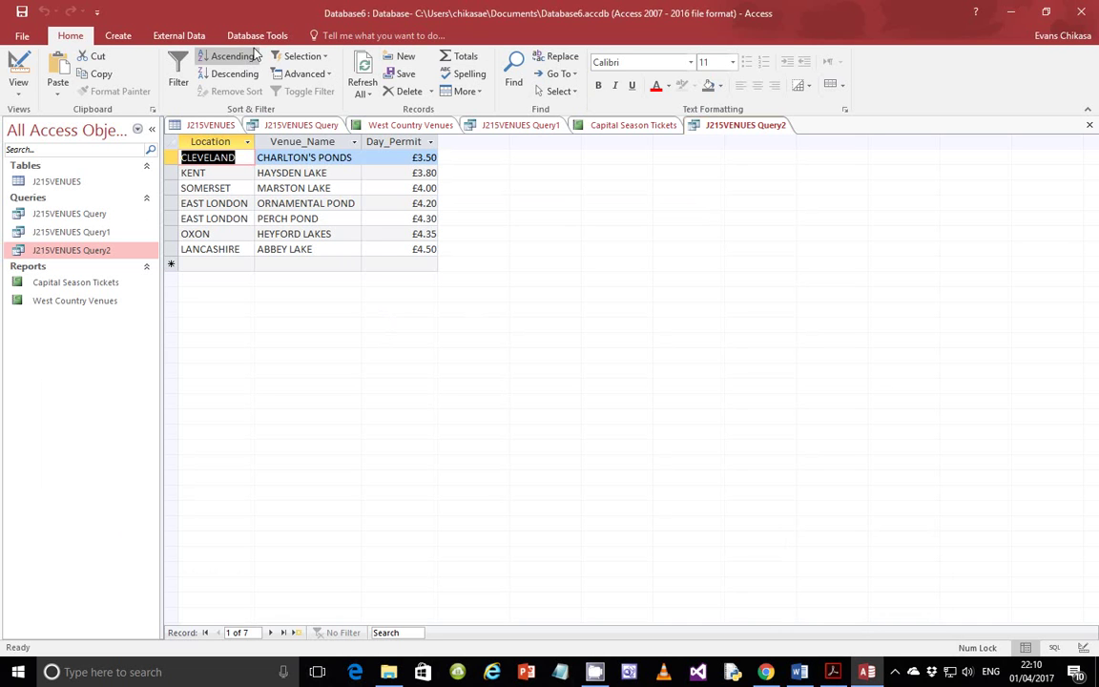
left_click(168, 36)
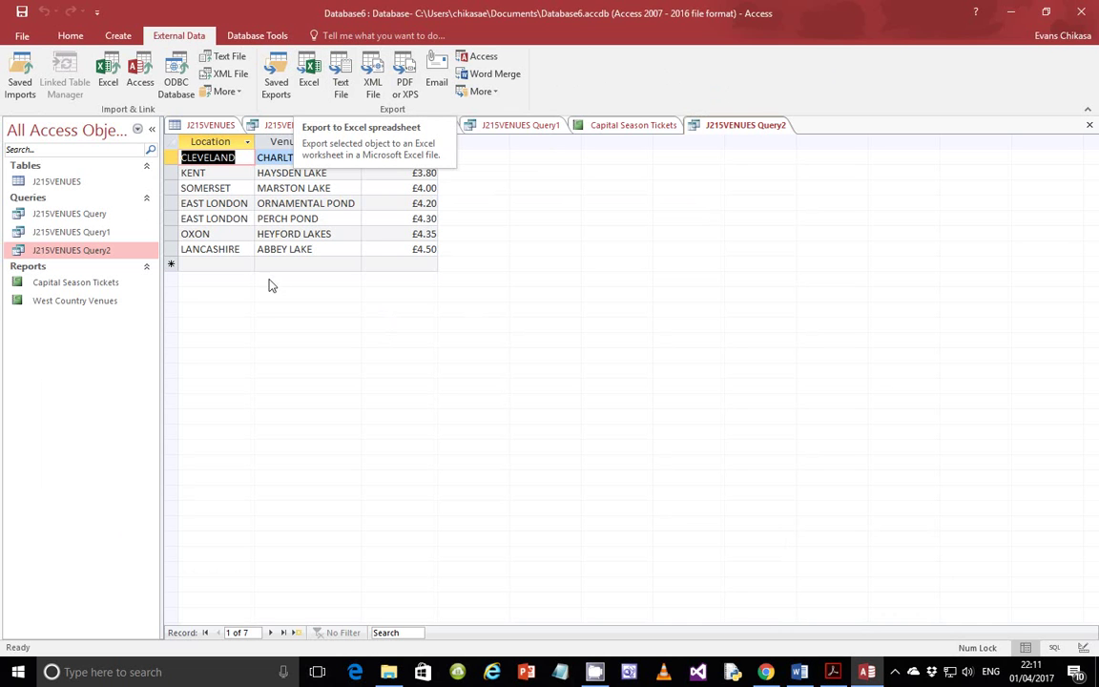
left_click(296, 264)
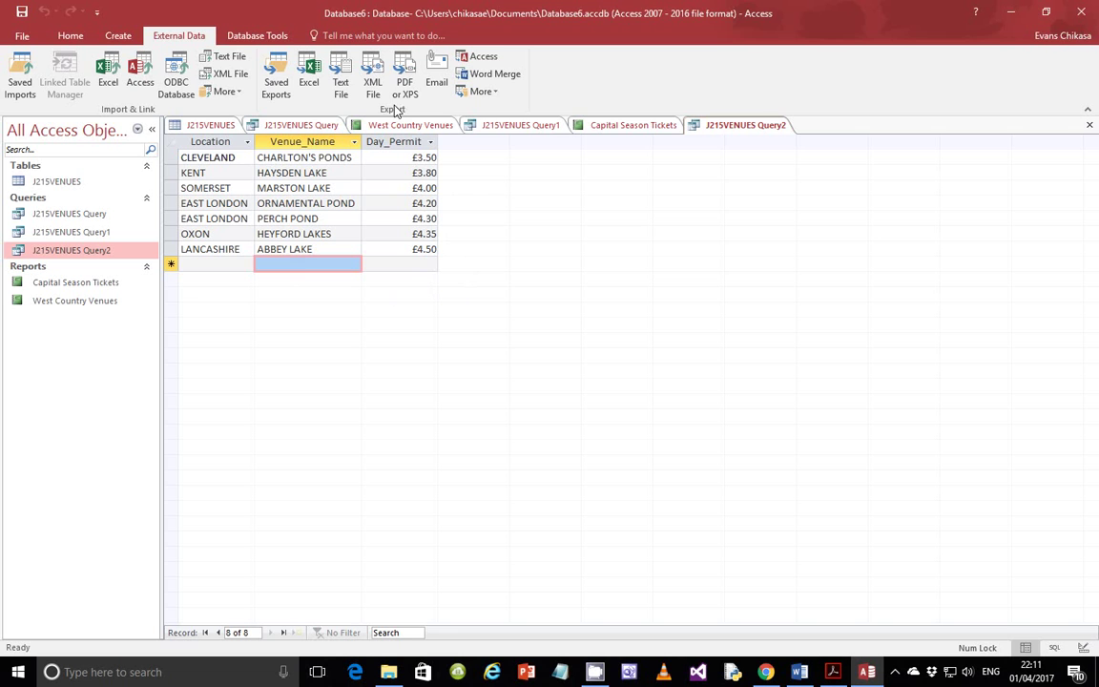
left_click(191, 139)
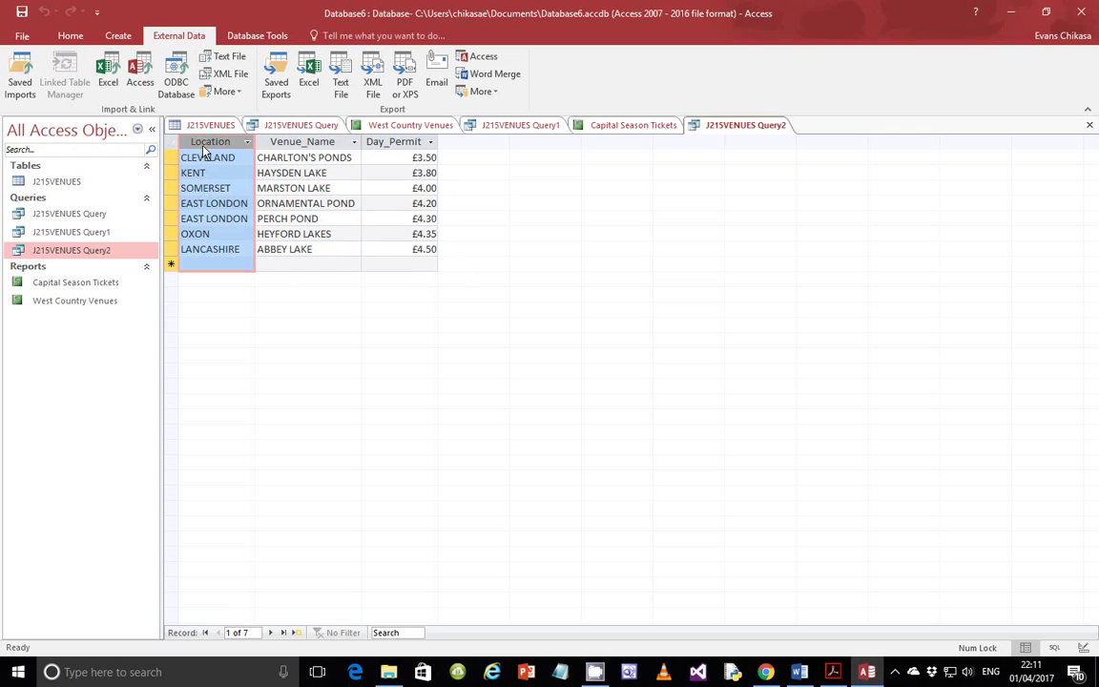
left_click(354, 142)
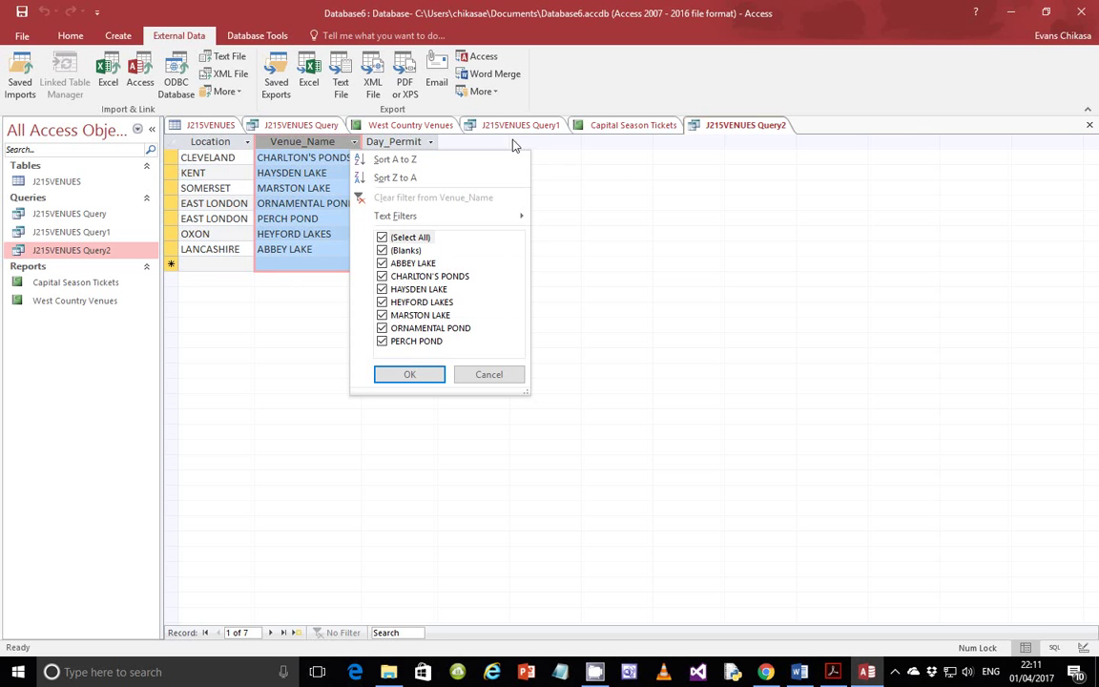
left_click(615, 167)
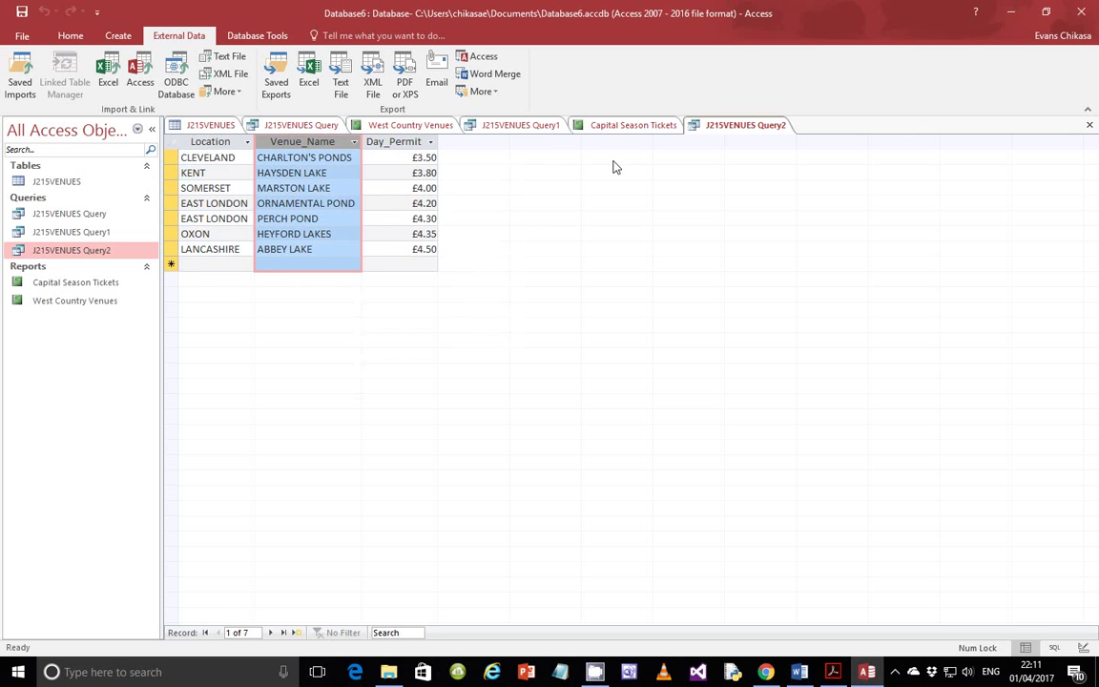
left_click(405, 80)
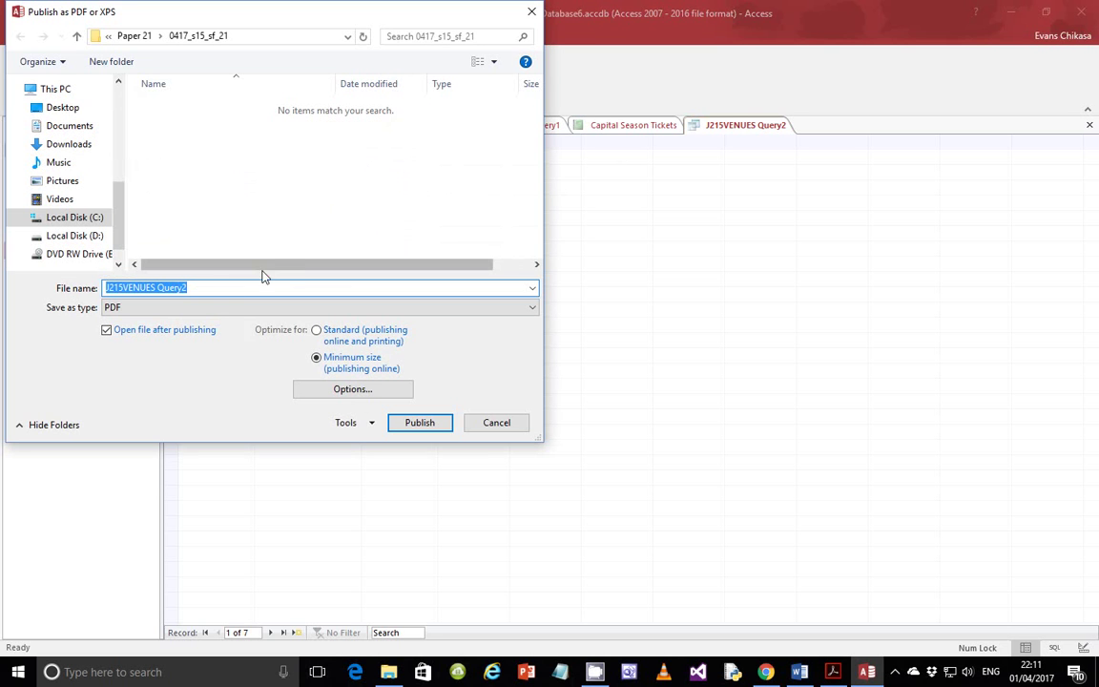
Publish J215VENUES Query2.pdf and snapshot its seven-venue table in Acrobat Reader
left_click(419, 425)
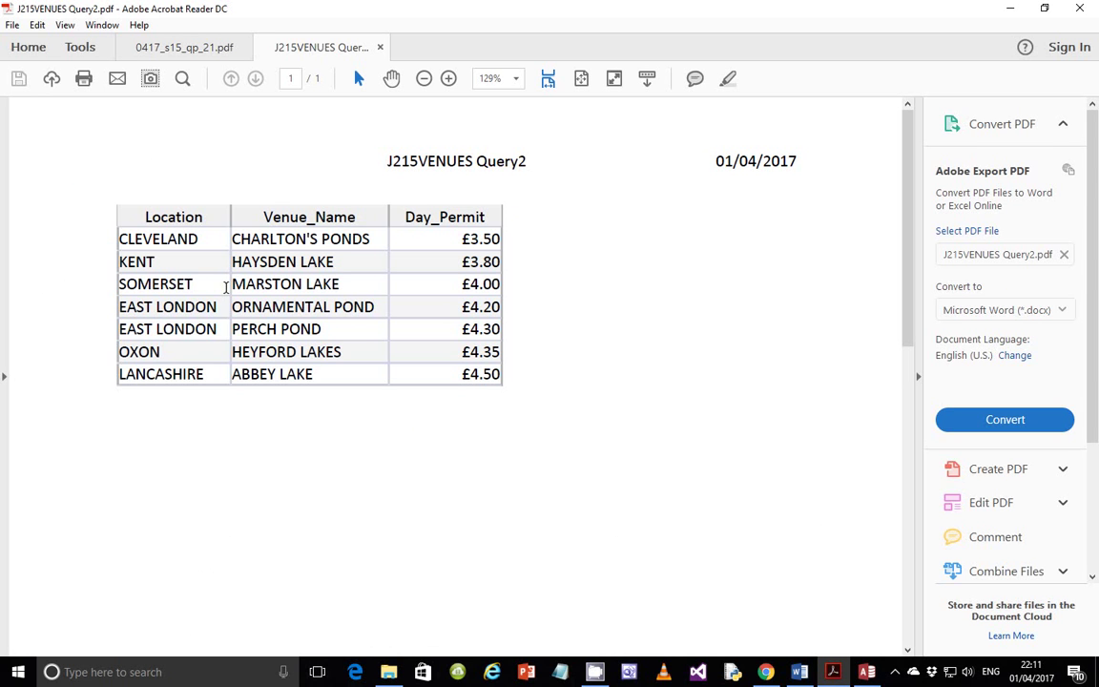
key("Print")
left_click_drag(115, 204, 507, 388)
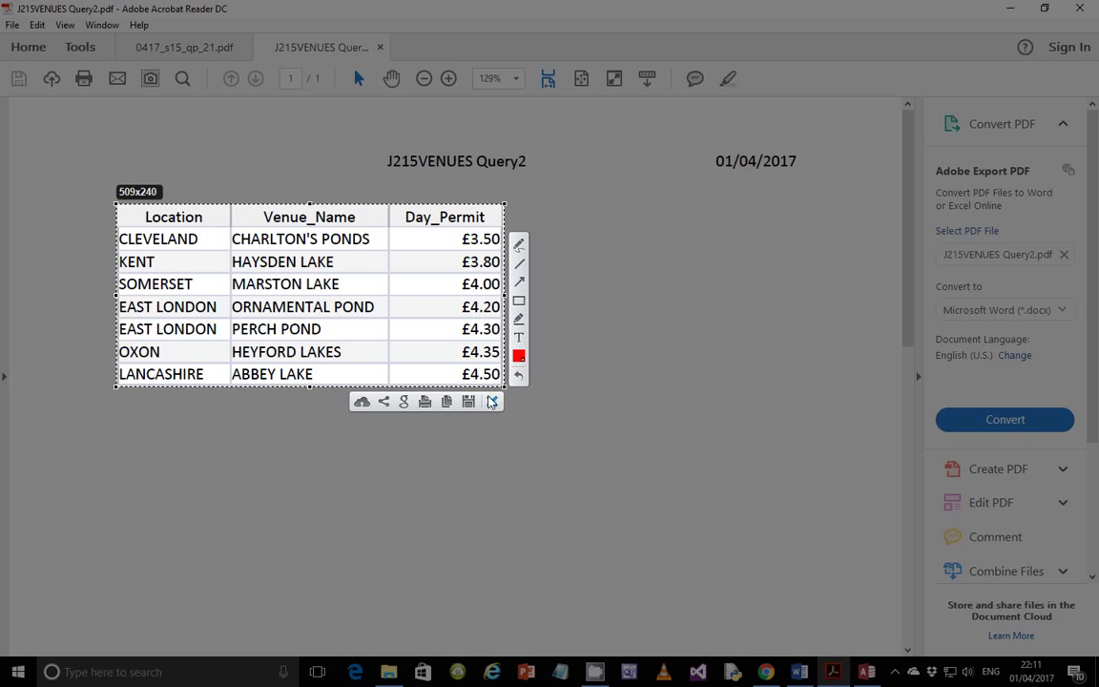
left_click(492, 401)
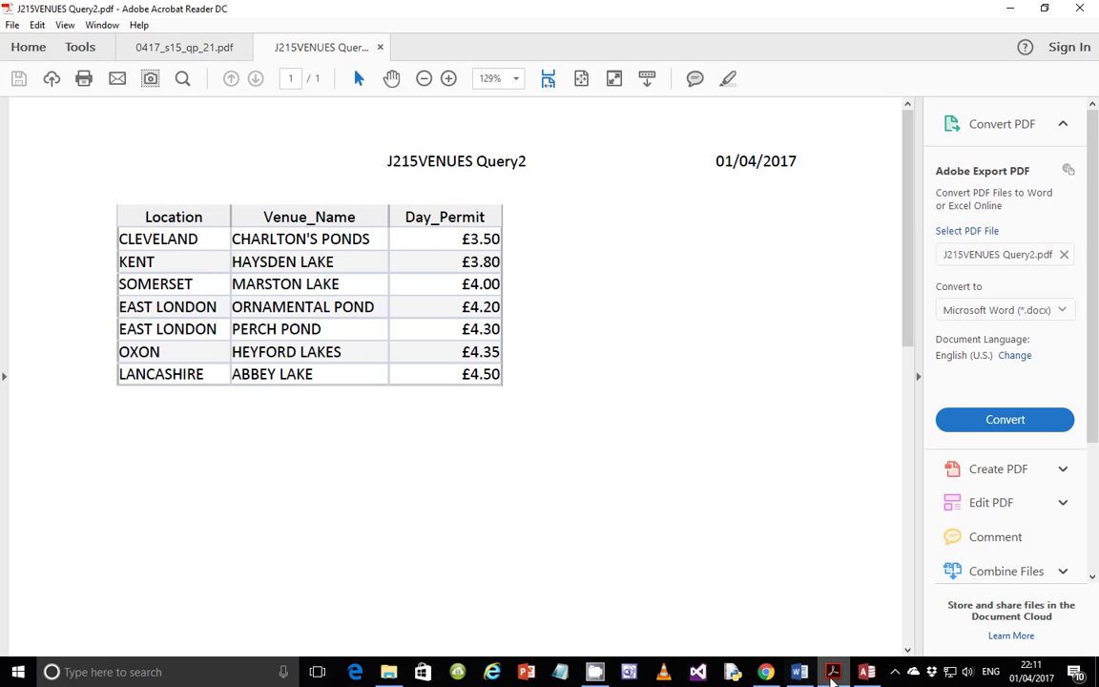
Export J215VENUES Query2 as an Excel .xlsx workbook into the 0417_s15_sf_21 folder
left_click(867, 672)
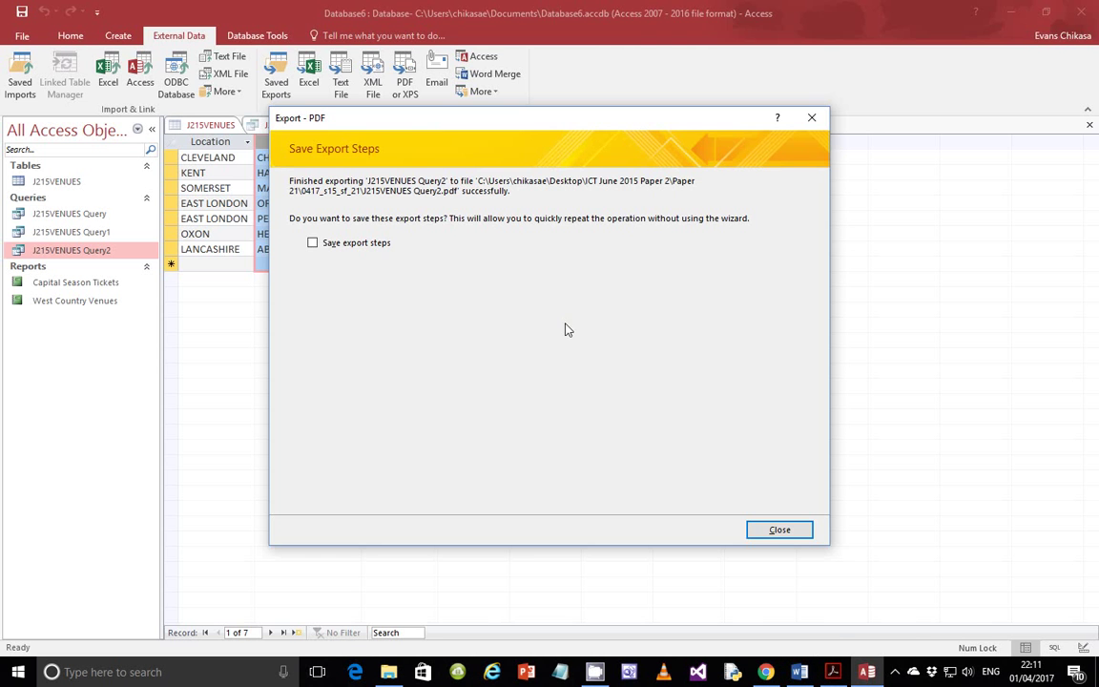
left_click(787, 530)
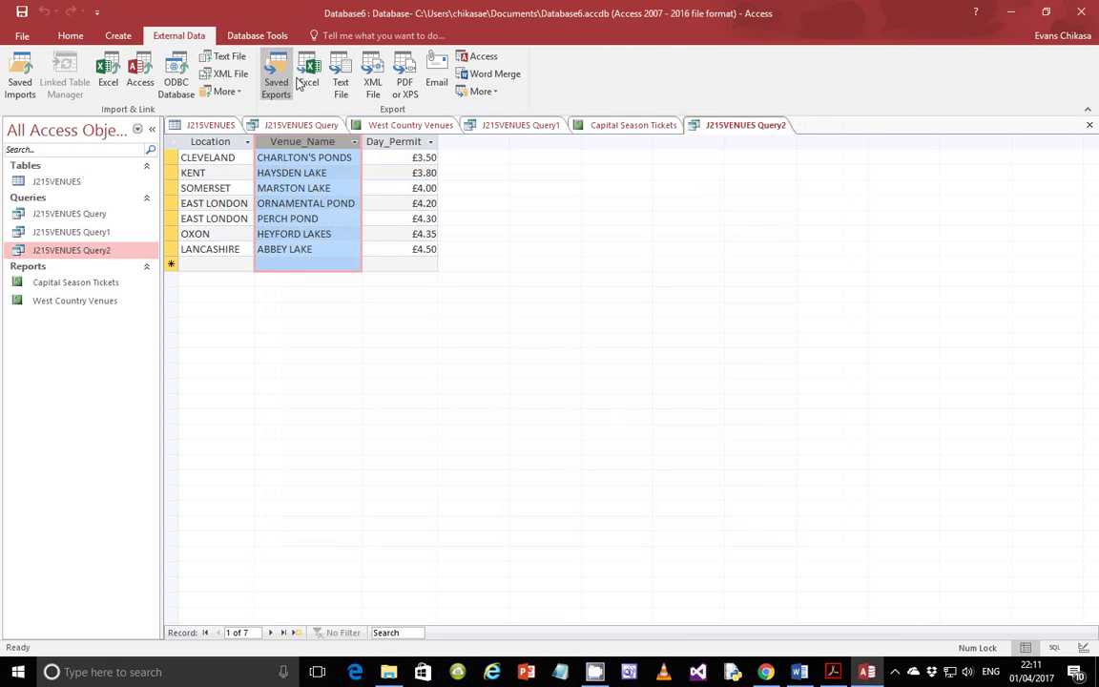
left_click(309, 76)
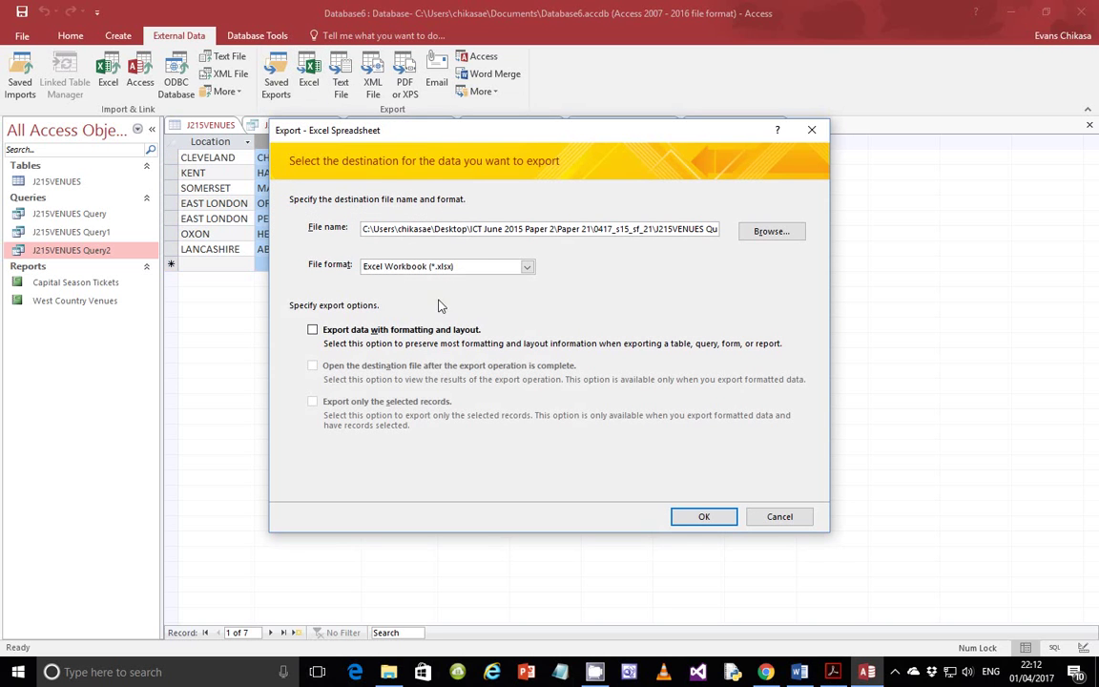
left_click(707, 517)
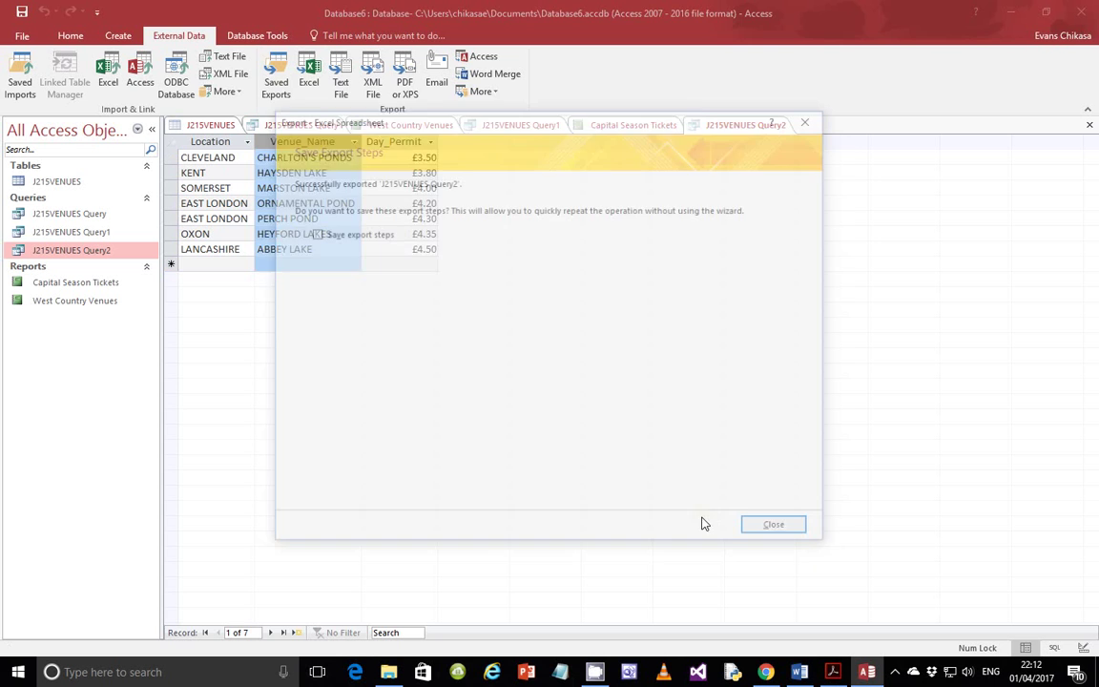
Open the exported J215VENUES Query2 workbook from the 0417_s15_sf_21 folder, review it, then close Excel
left_click(778, 528)
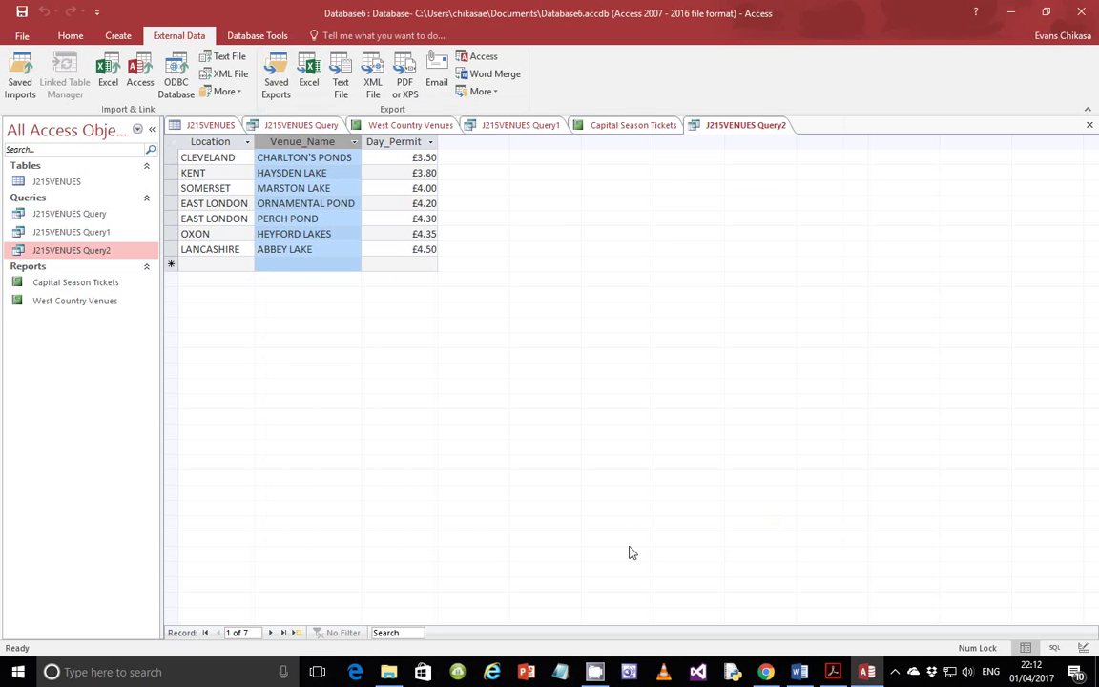
left_click(388, 671)
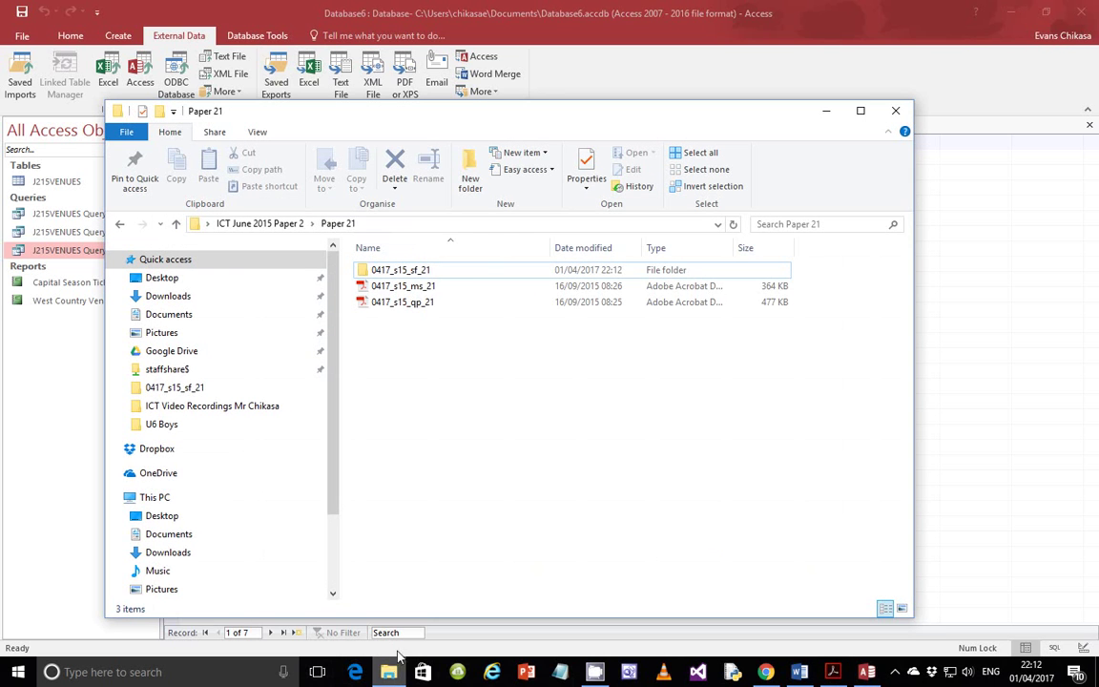
double_click(422, 271)
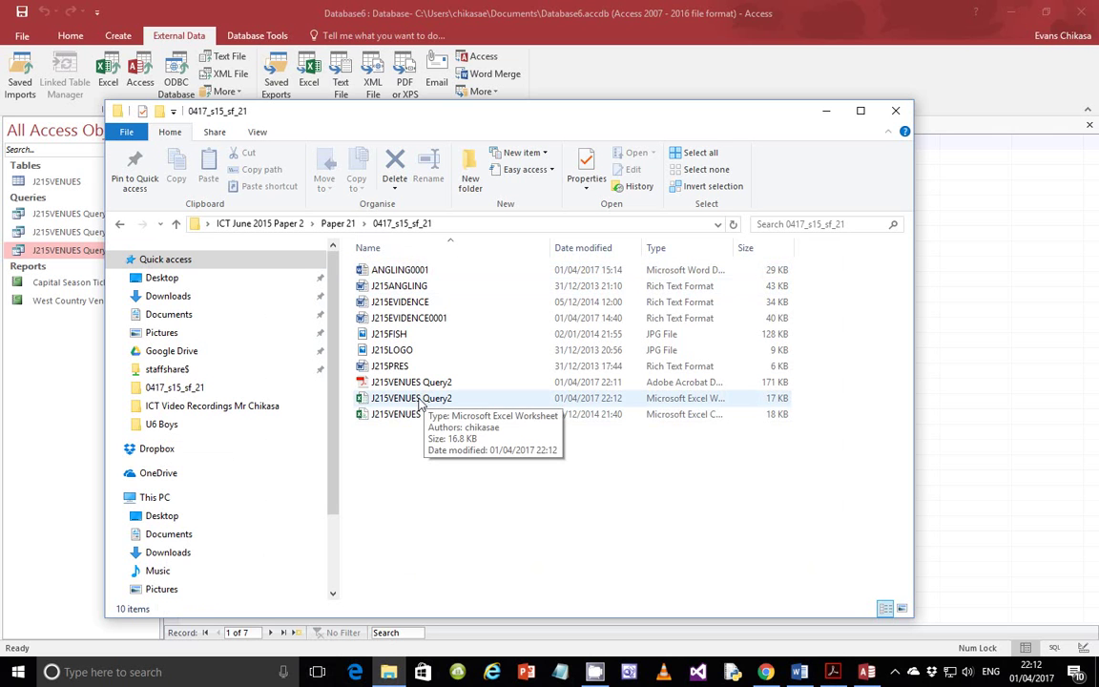
left_click(420, 400)
double_click(420, 401)
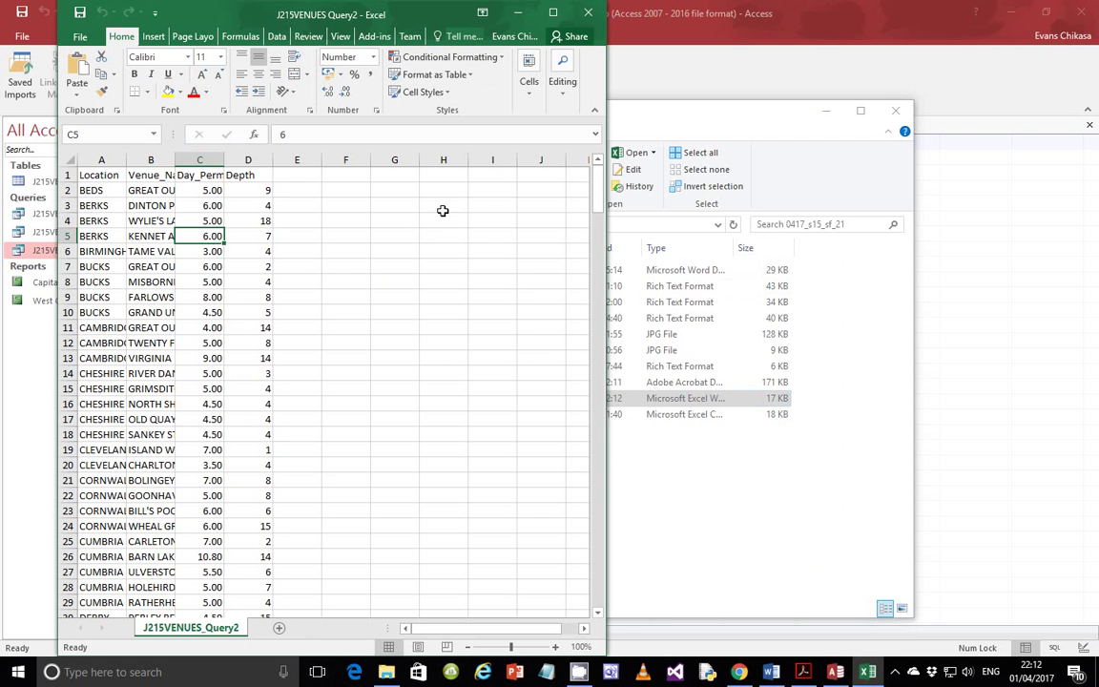
scroll(310, 286, "down", 5)
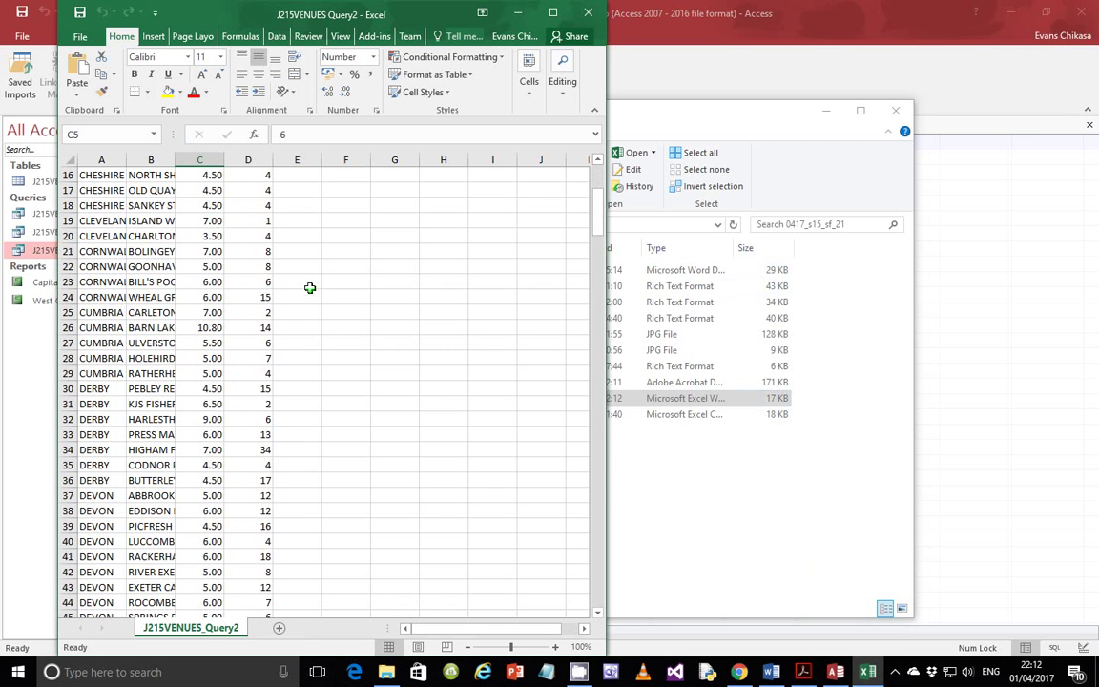
left_click(587, 13)
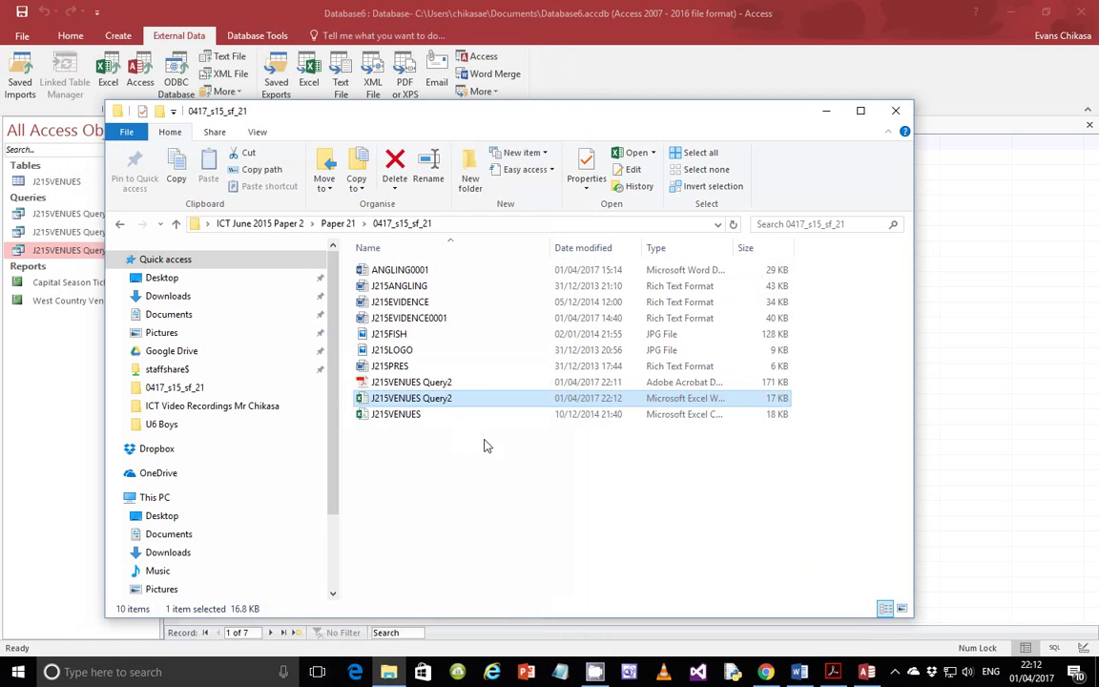
Re-export all seven J215VENUES Query2 records to Excel, replacing the existing workbook
left_click(916, 317)
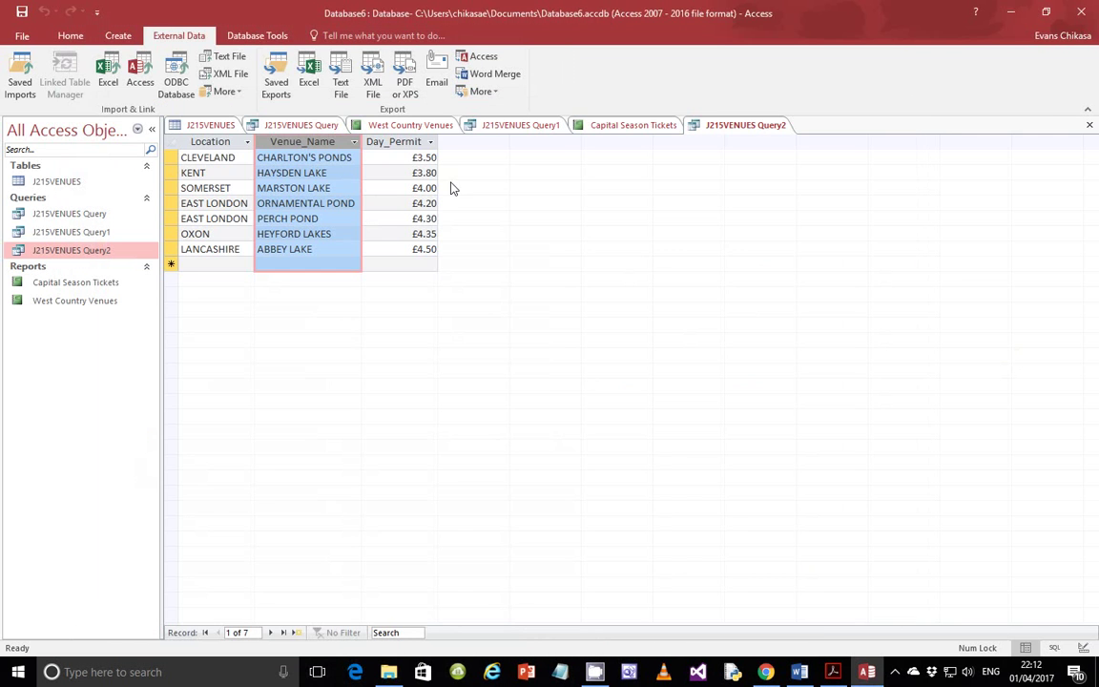
left_click(171, 142)
left_click(308, 86)
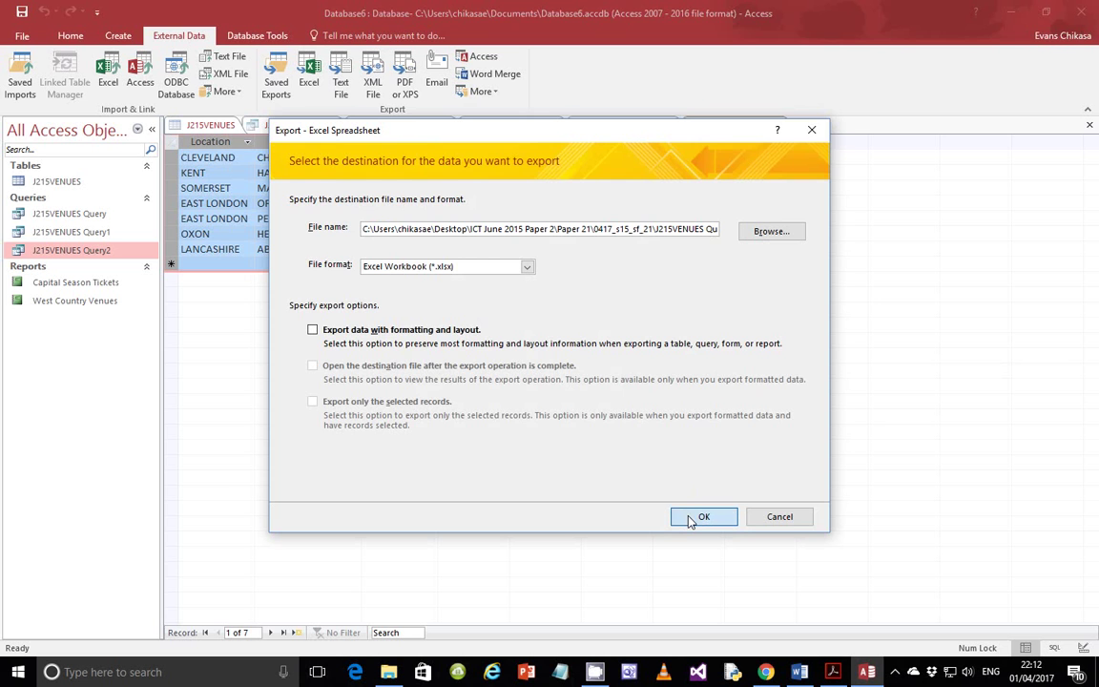
left_click(691, 519)
left_click(528, 386)
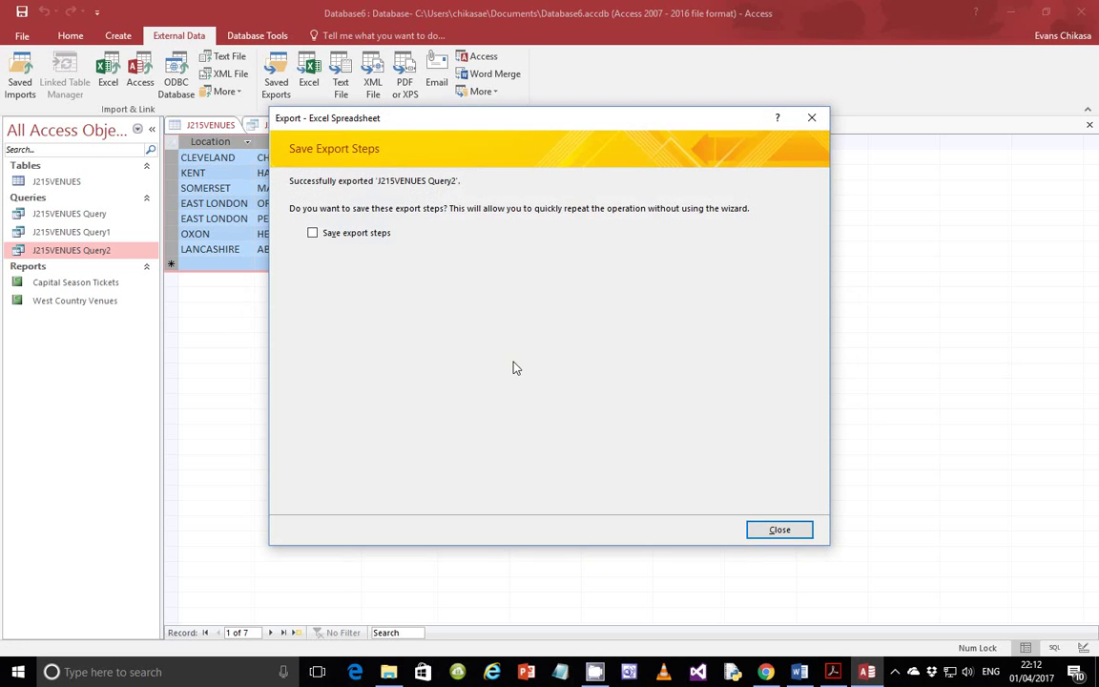
left_click(773, 528)
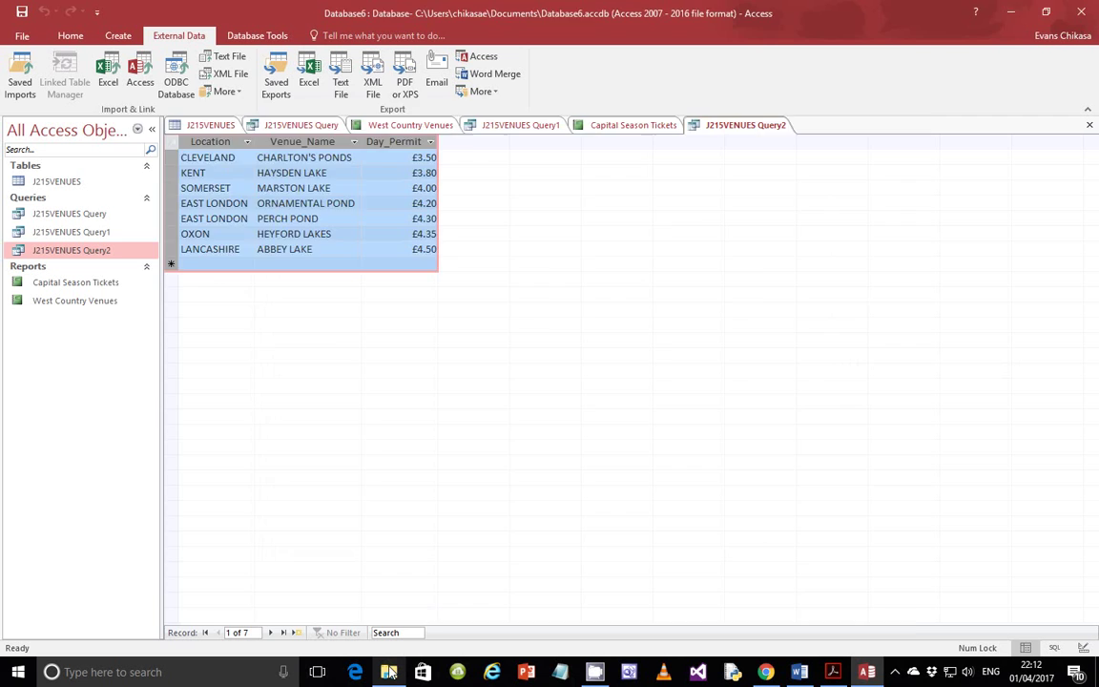
left_click(388, 672)
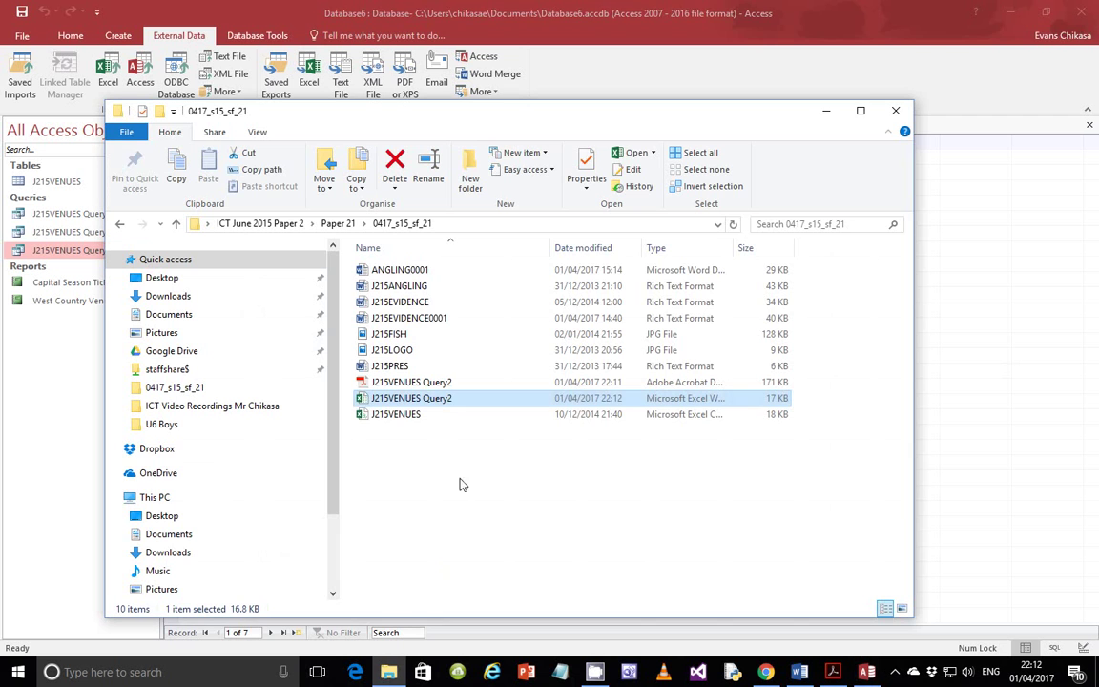
Open the re-exported J215VENUES Query2 workbook, look through it, close Excel and return to Access
double_click(441, 403)
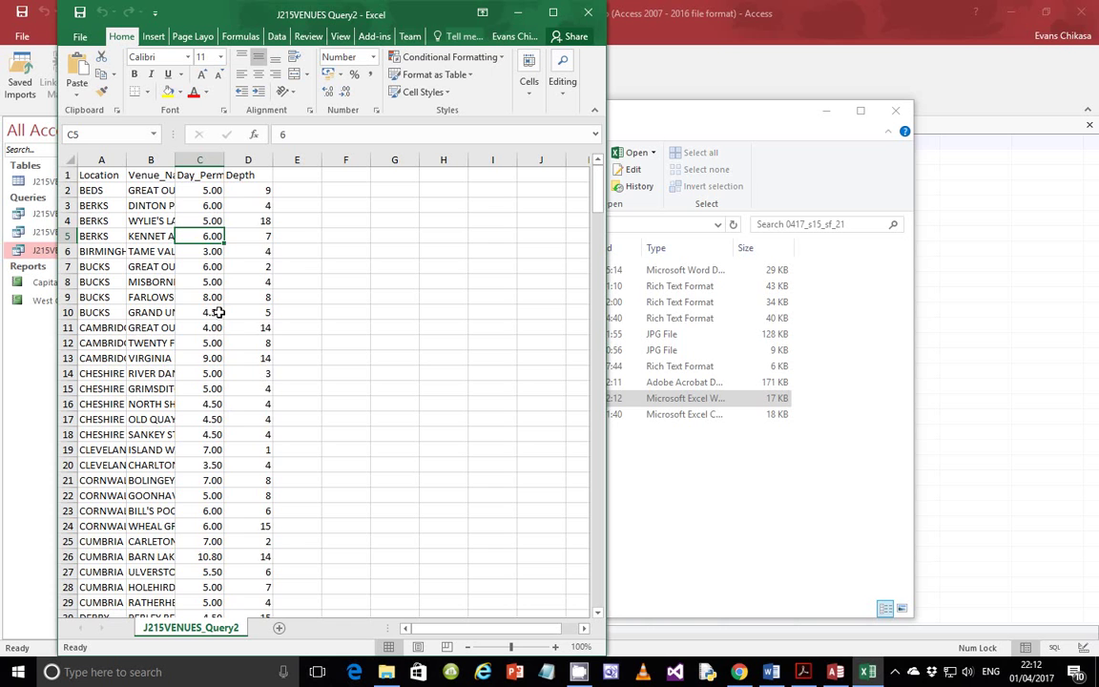
scroll(218, 312, "down", 11)
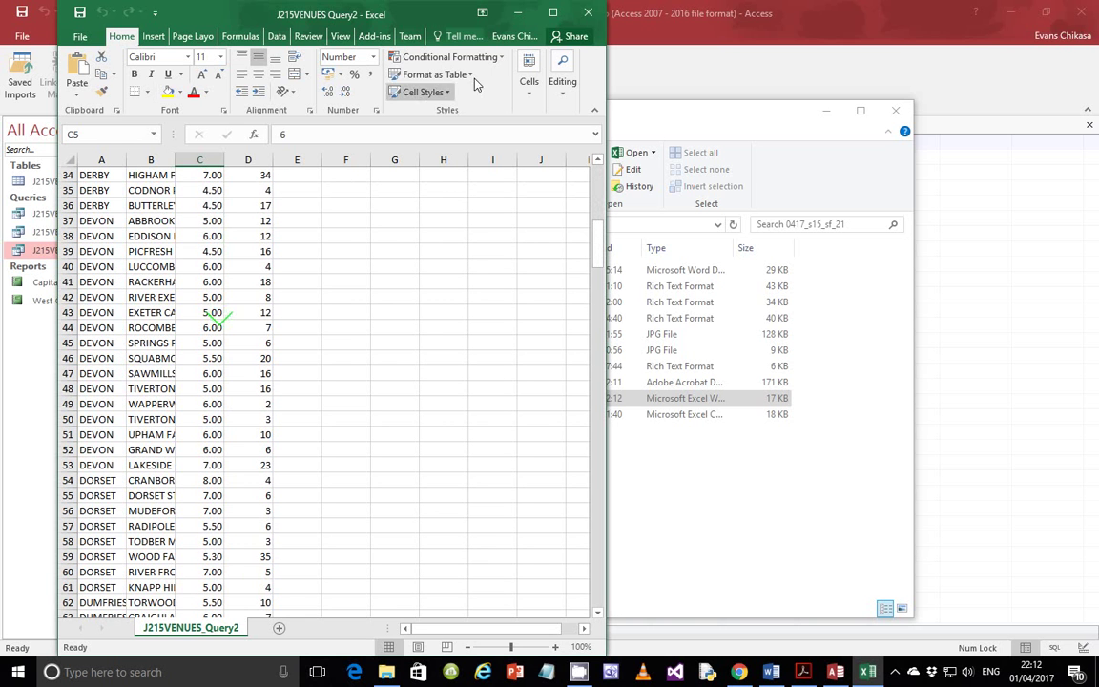
left_click(587, 13)
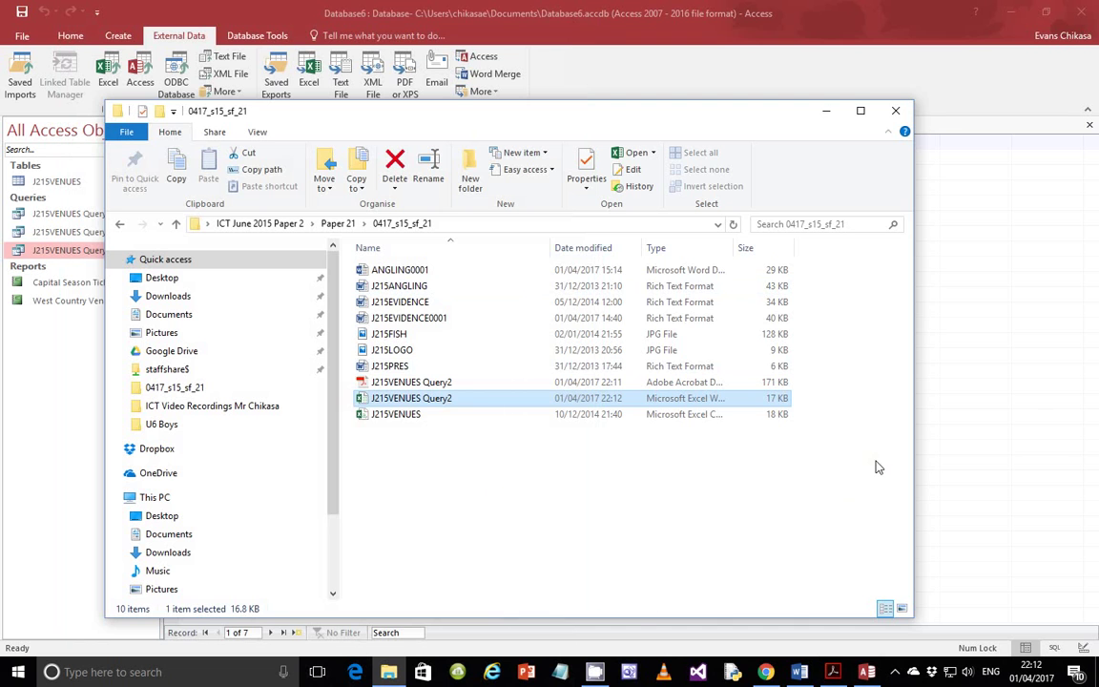
left_click(1028, 412)
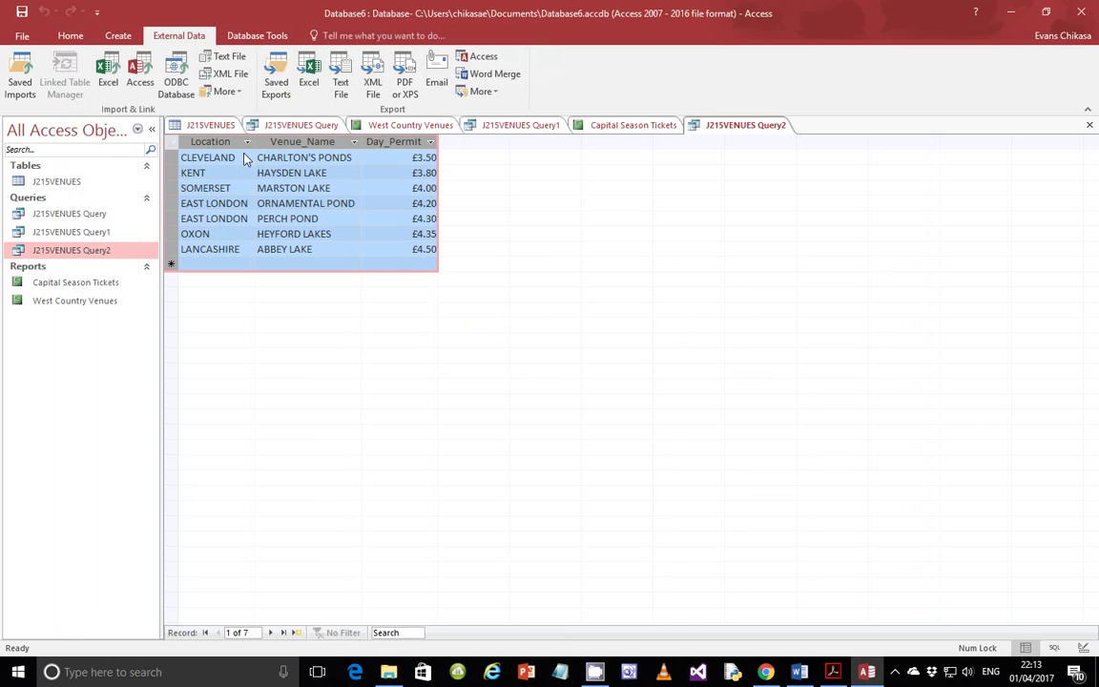
Start a text-file export of J215VENUES Query2, then cancel it in the Export Text Wizard
left_click(344, 76)
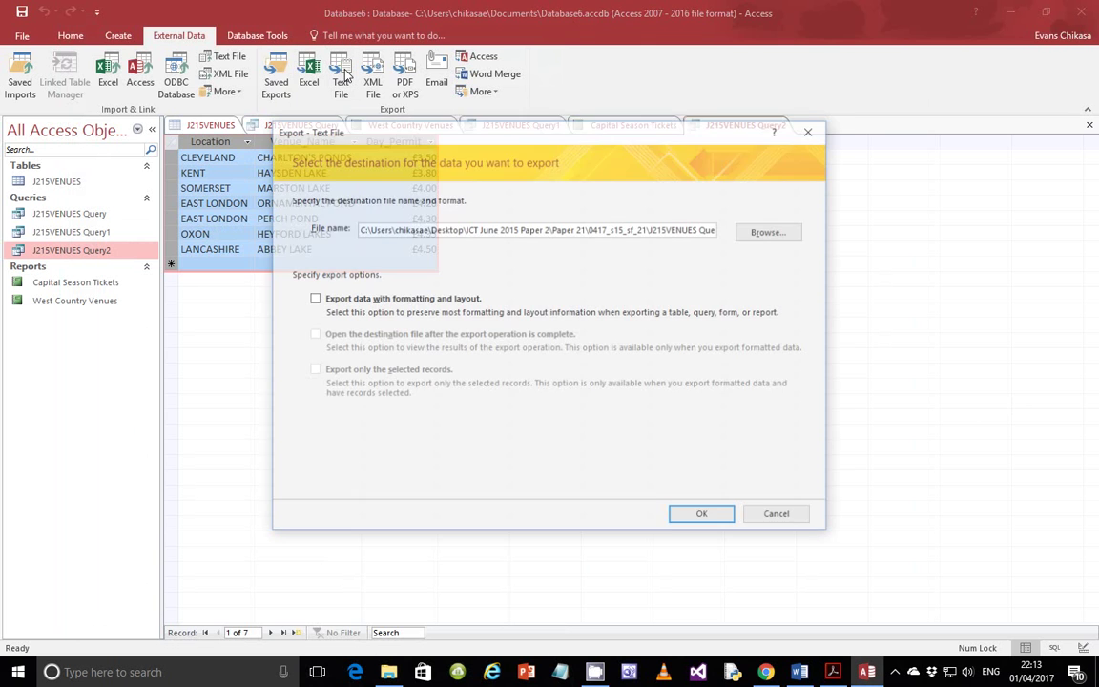
left_click(705, 517)
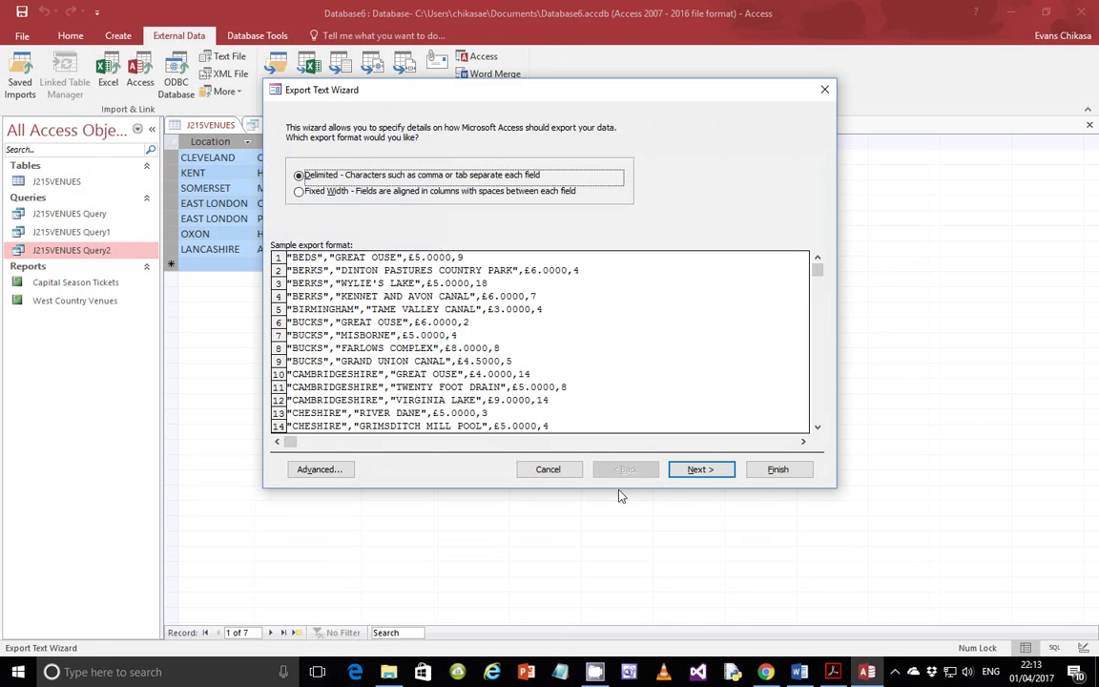
left_click(549, 470)
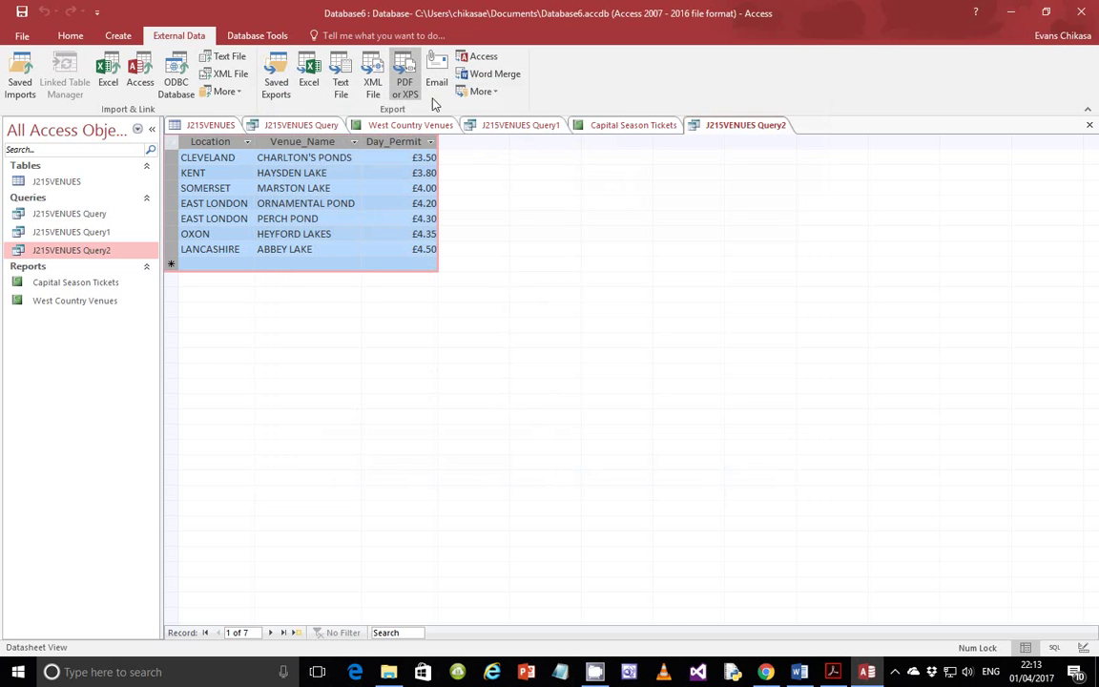
Capture the seven-venue table in the J215VENUES Query2 PDF as a screenshot on the clipboard
left_click(866, 668)
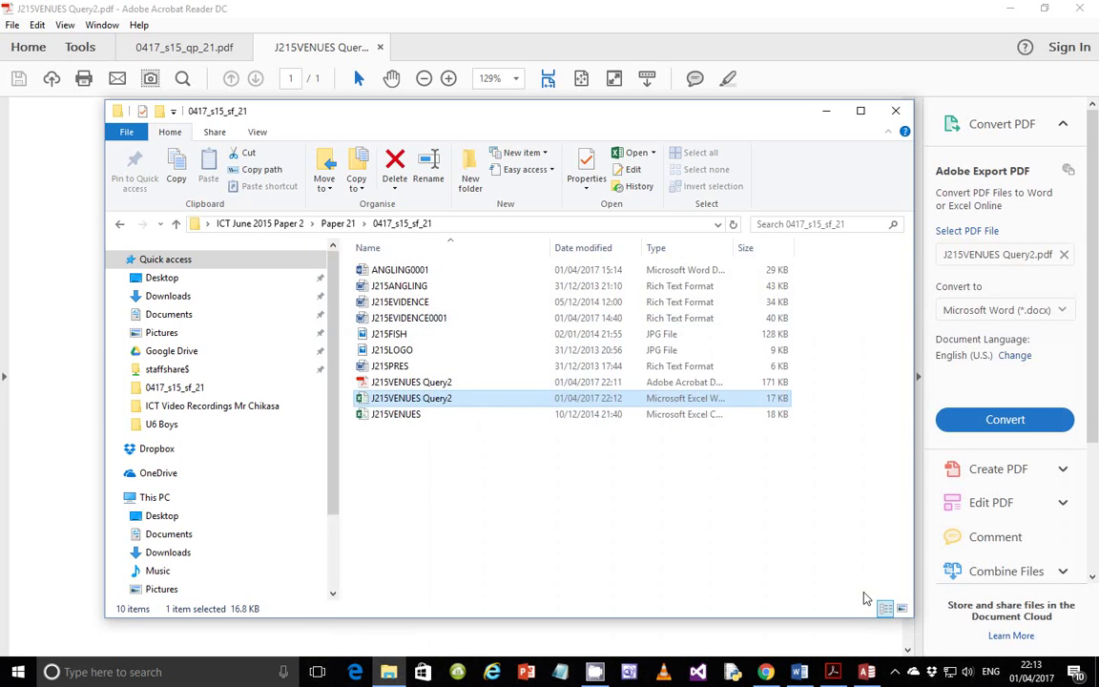
left_click(833, 672)
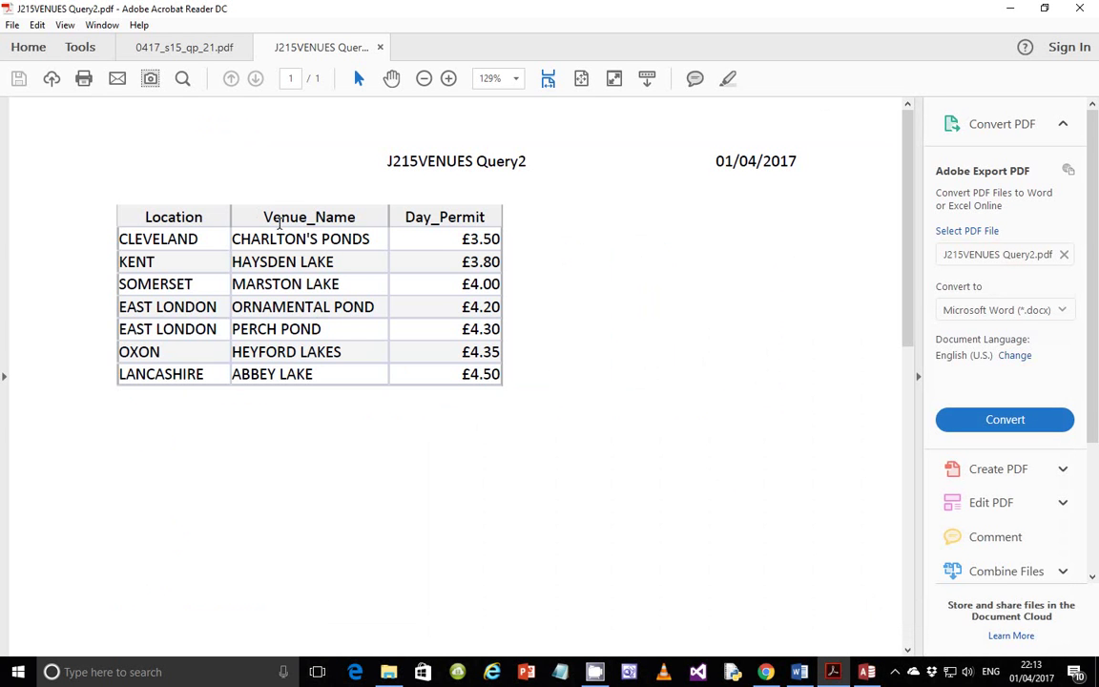
key("super+shift+s")
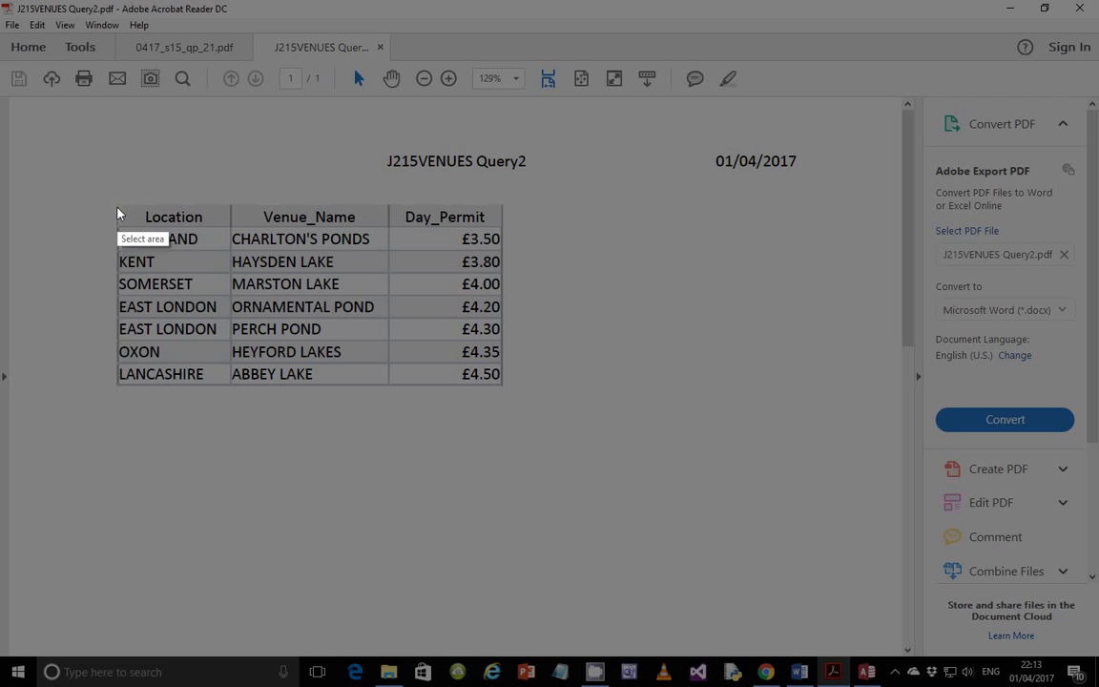
left_click_drag(113, 200, 507, 387)
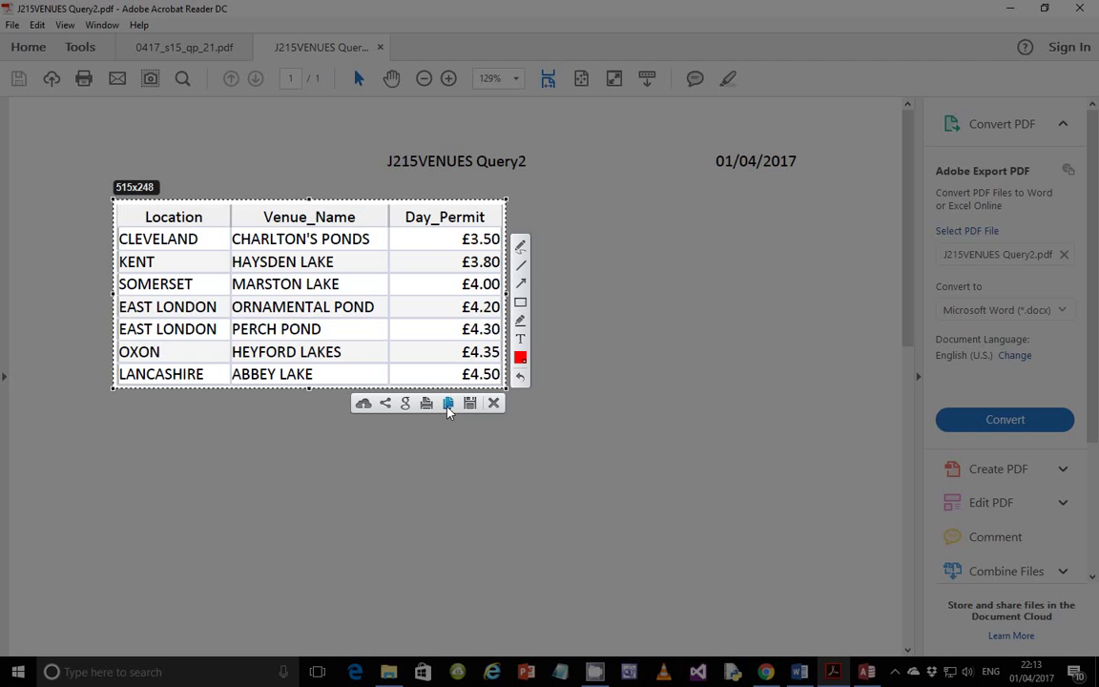
left_click(448, 403)
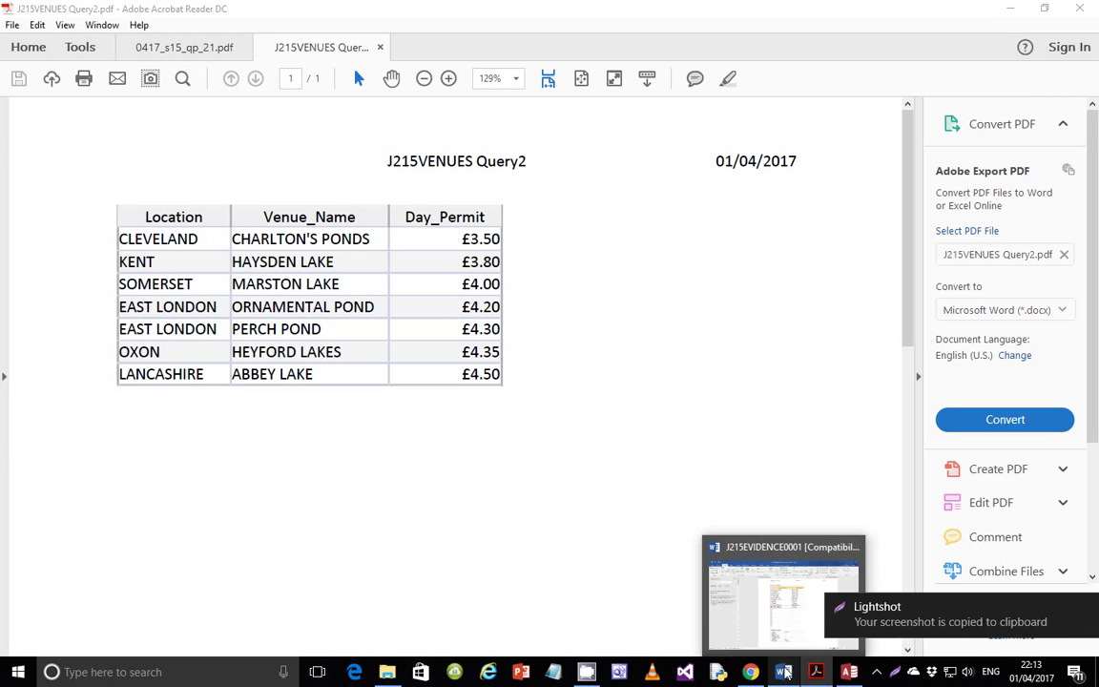
Open the ANGLING0001 document from the exam files folder, then go back to the PDF
right_click(785, 672)
left_click(388, 672)
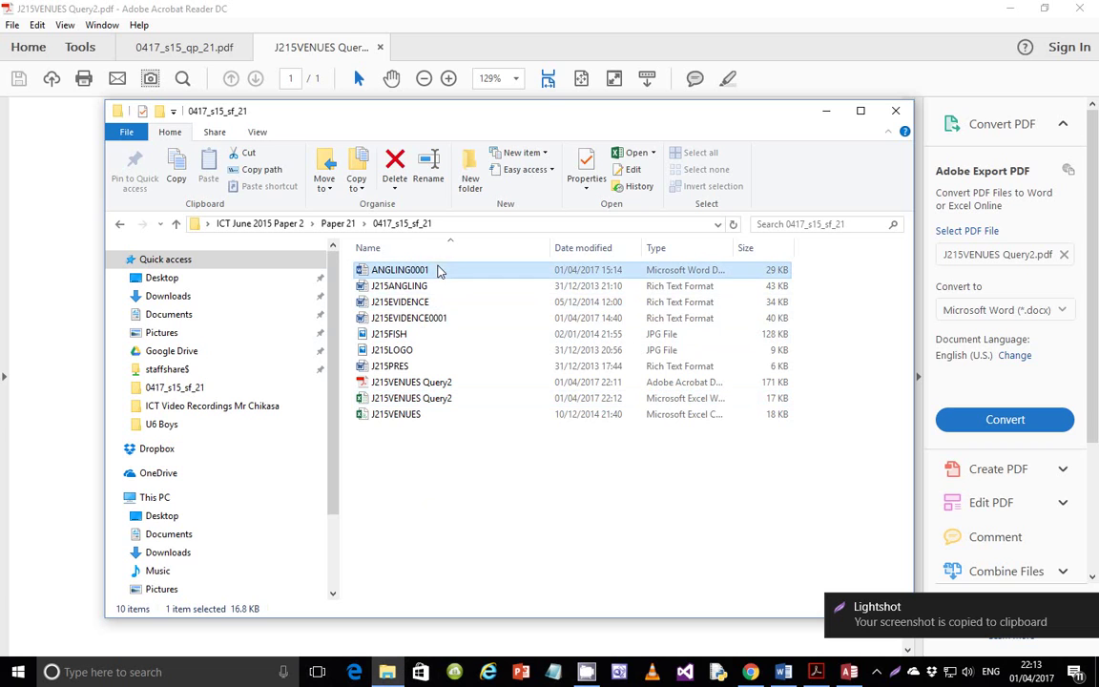
double_click(409, 318)
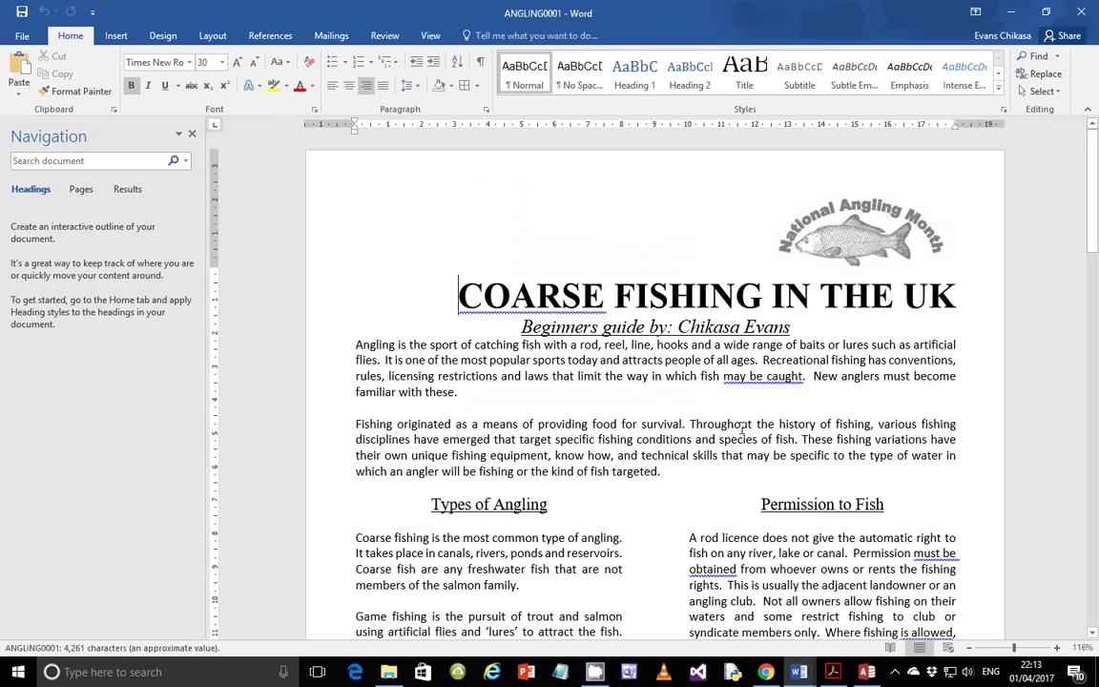
scroll(655, 382, "down", 5)
left_click(833, 671)
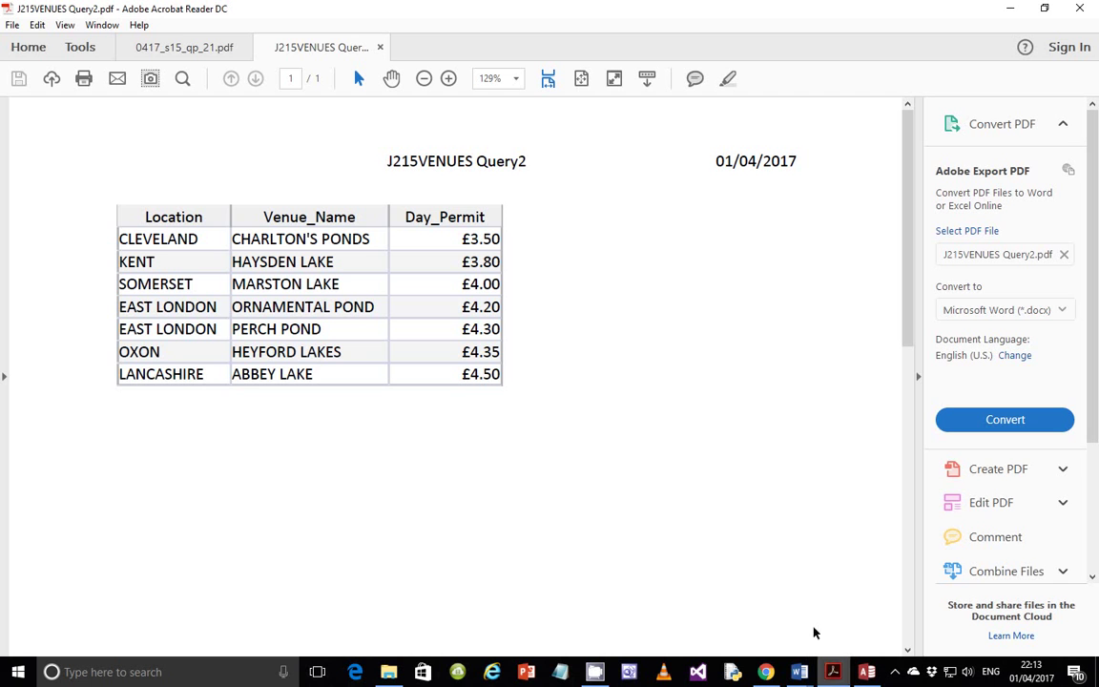
Read question 41 in the 0417_s15_qp_21 exam paper about where the venue table goes
left_click(237, 54)
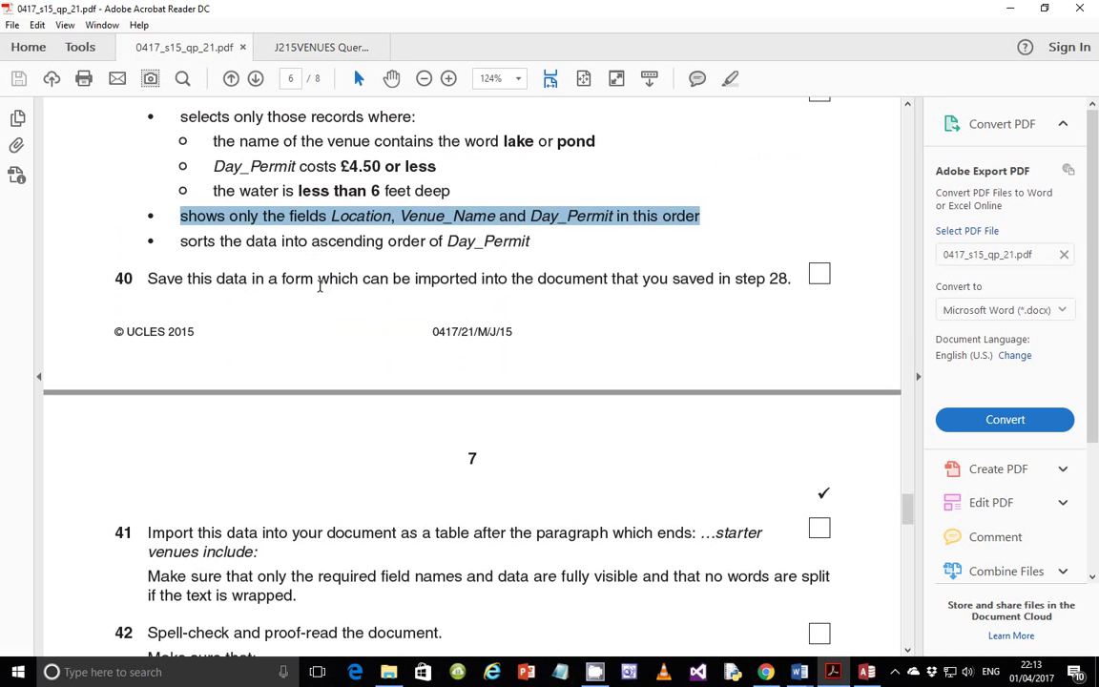
scroll(576, 311, "down", 3)
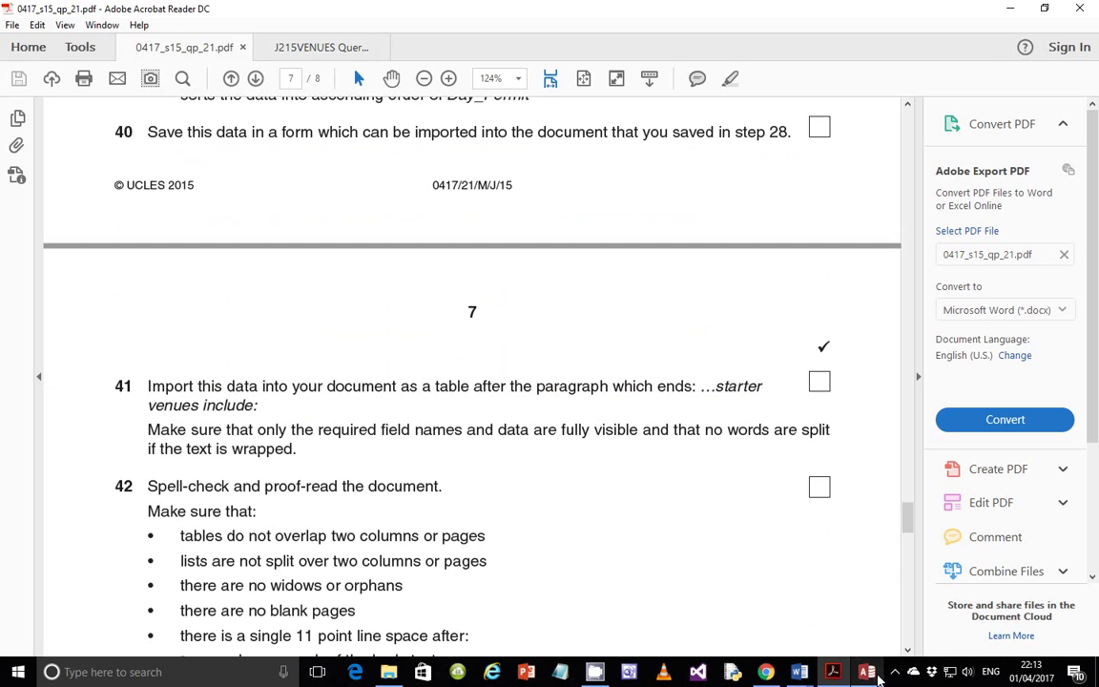
left_click(800, 672)
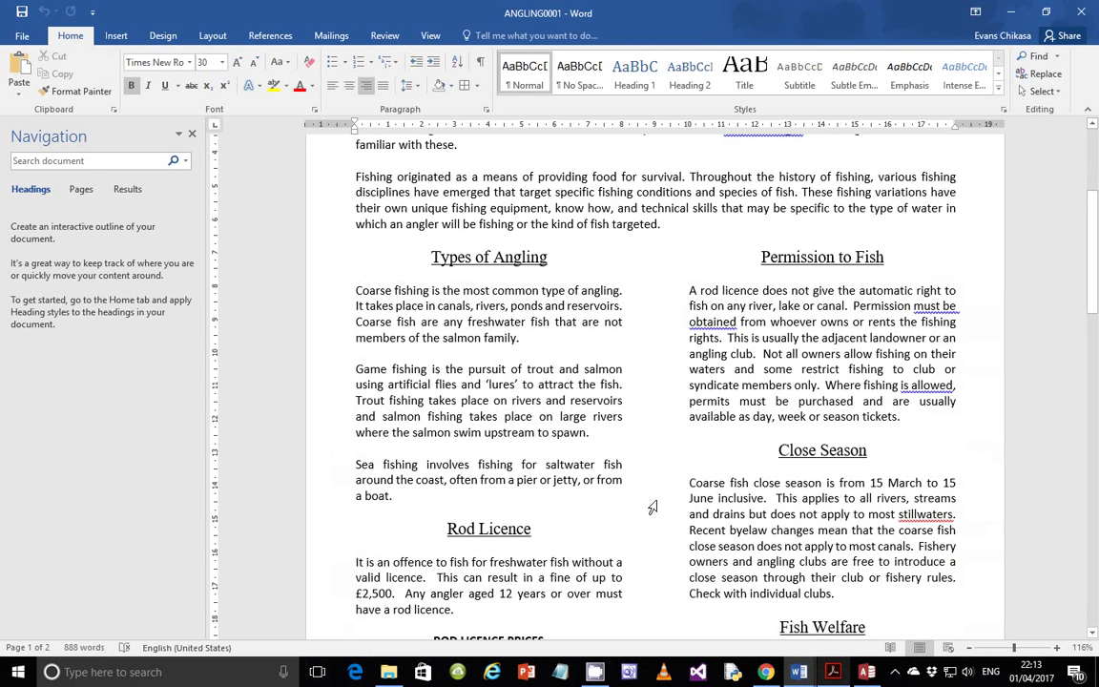
Find 'starter venue' and paste the venue table on a new line after 'include:'
left_click(92, 162)
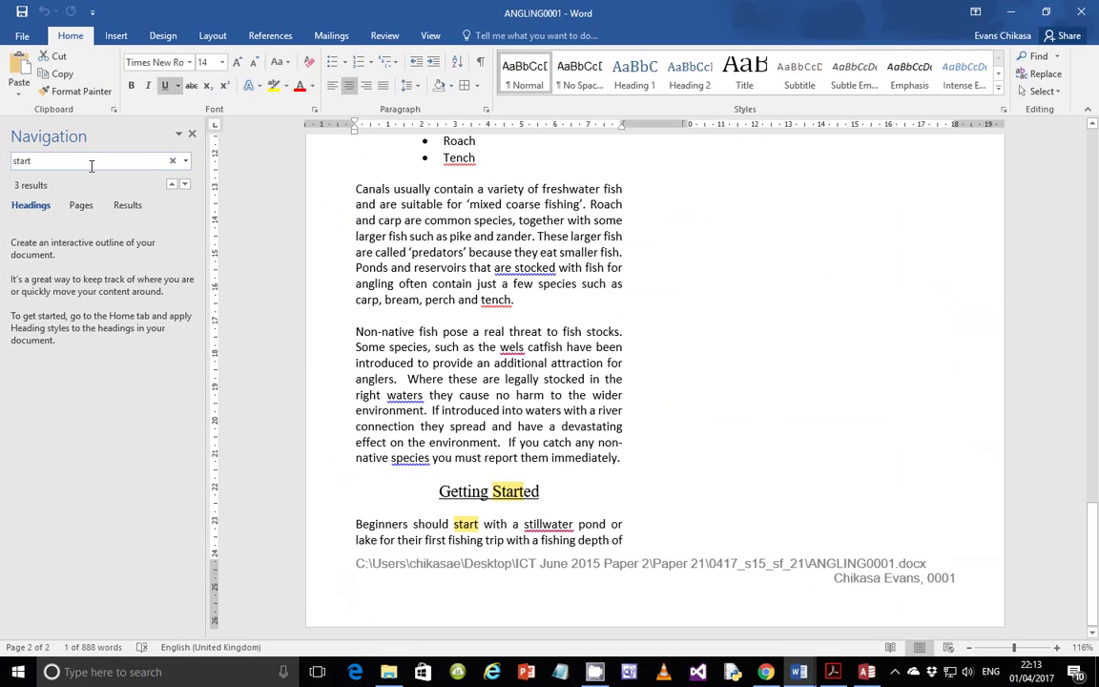
type("starter ve")
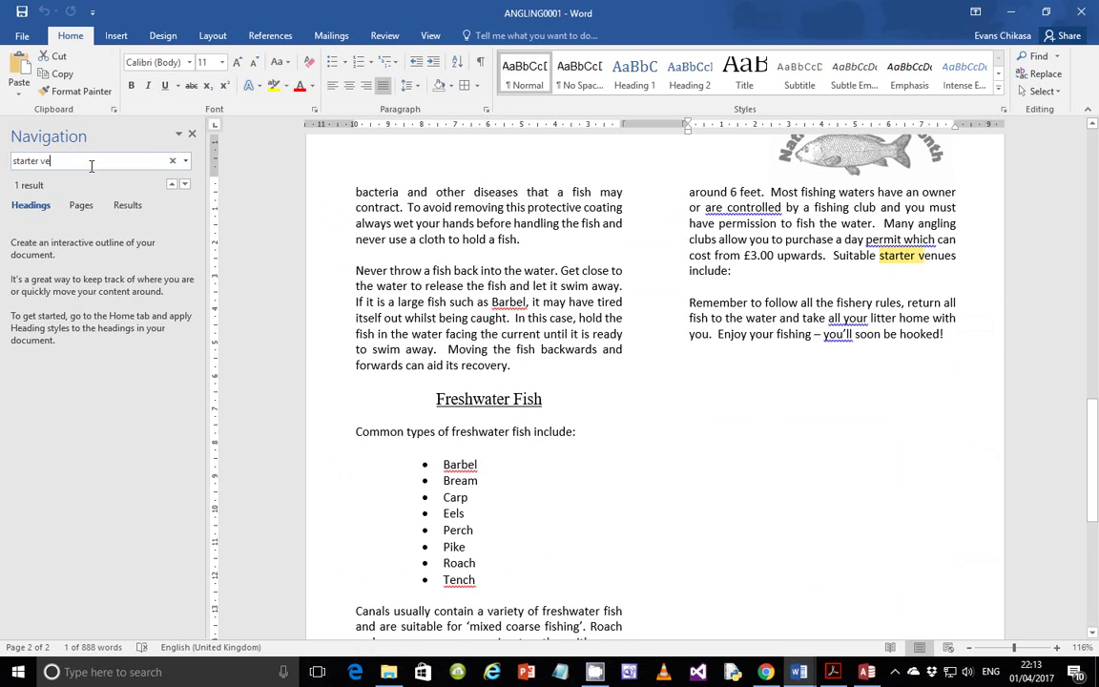
type("nue")
left_click(740, 271)
key("Return")
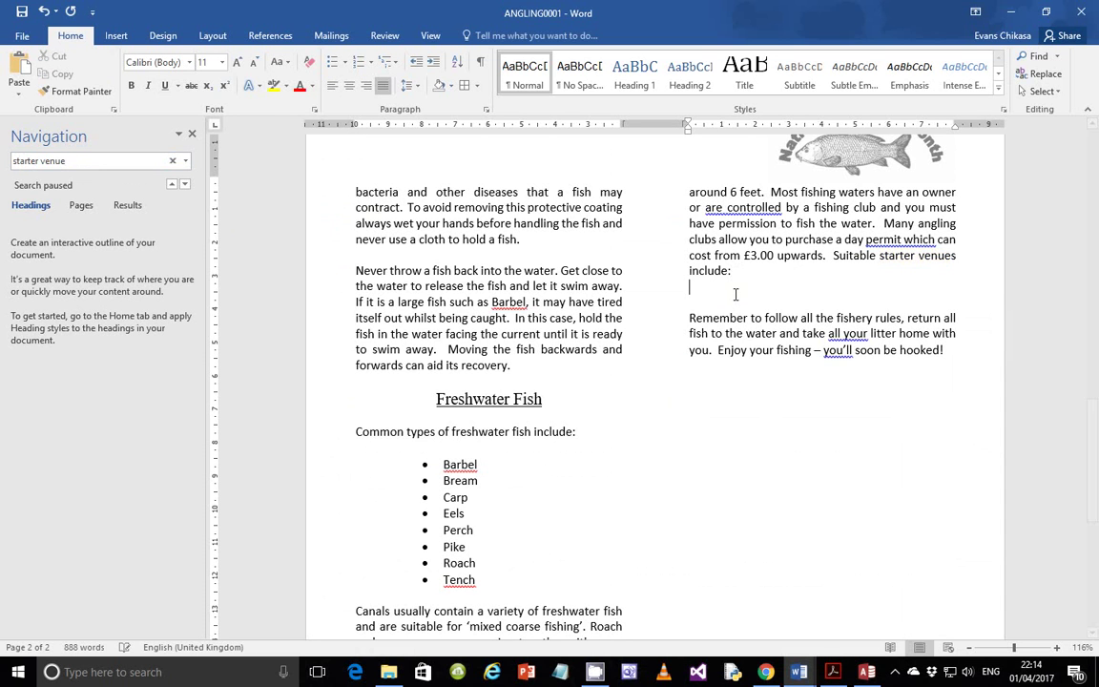
key("ctrl+v")
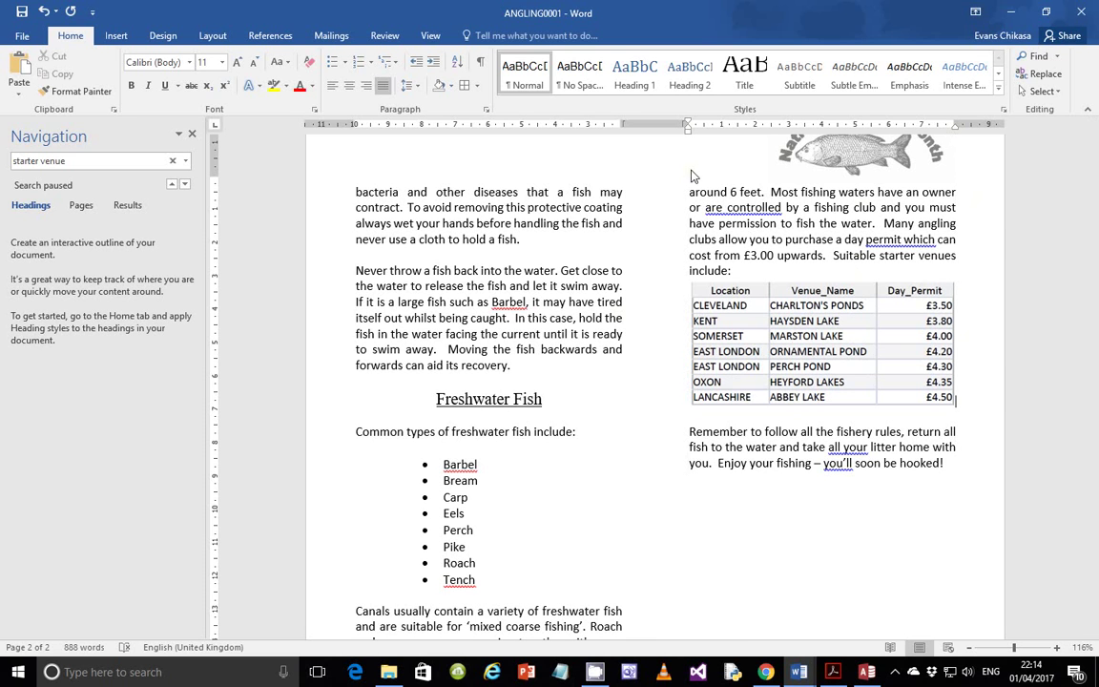
left_click(833, 673)
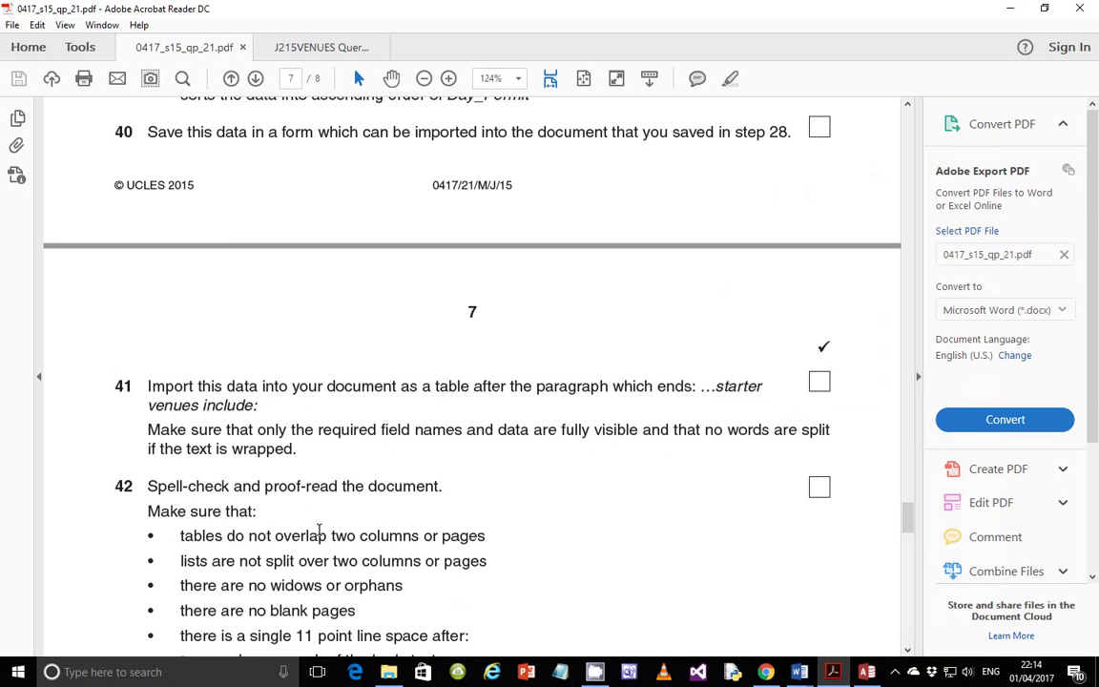
scroll(322, 516, "down", 1)
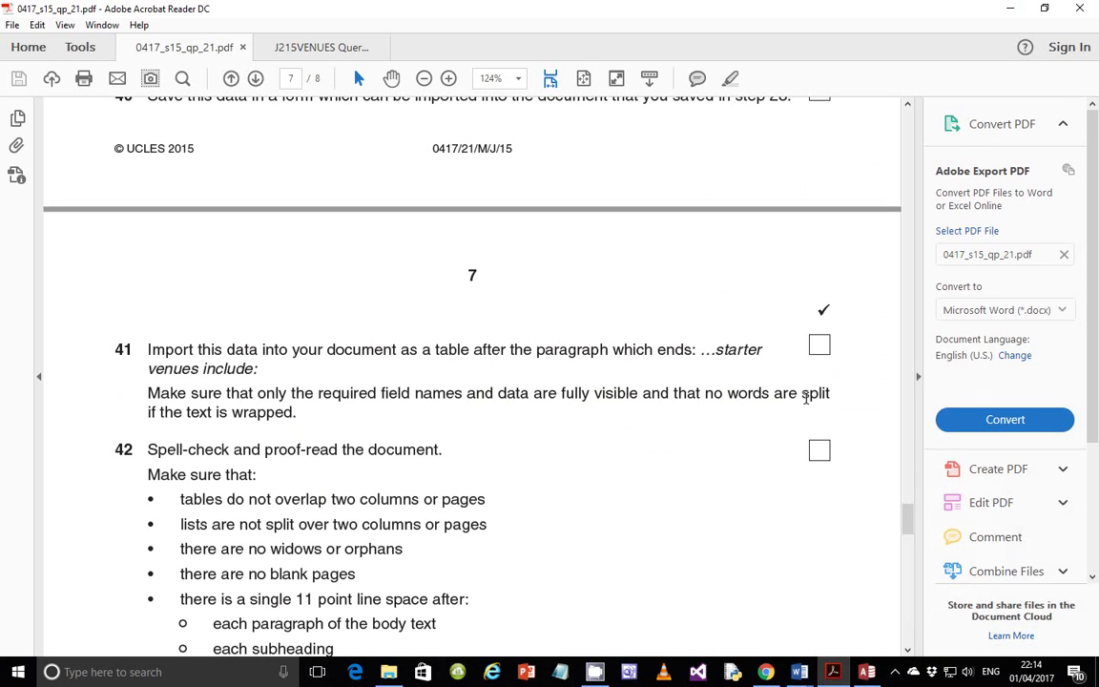
left_click(834, 674)
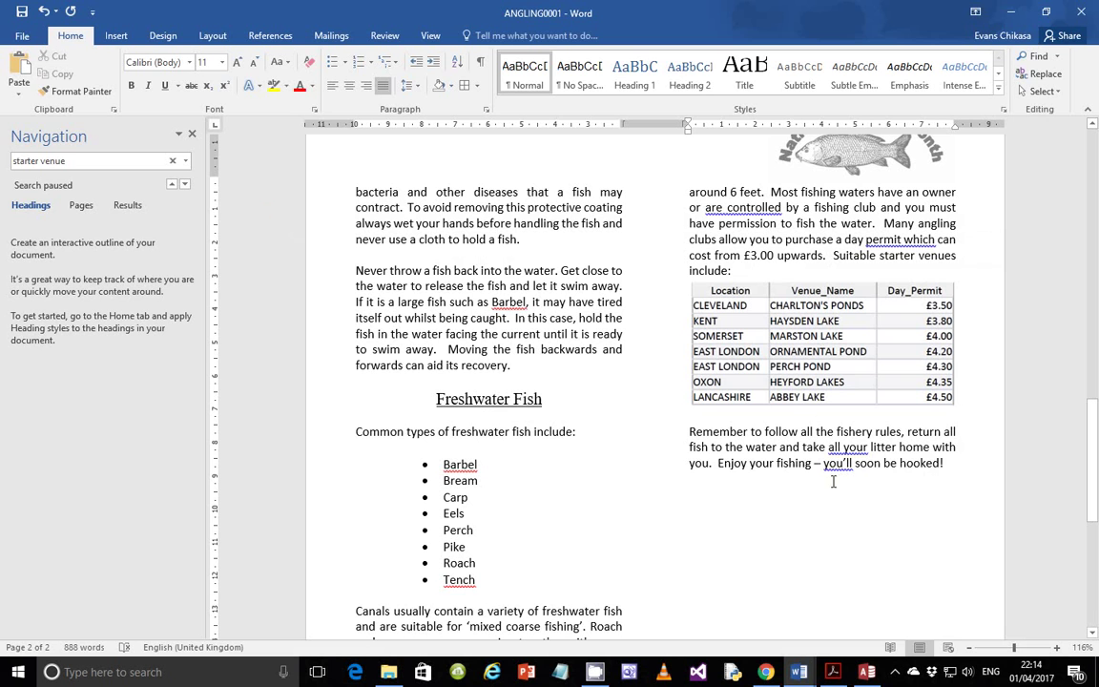
left_click(834, 671)
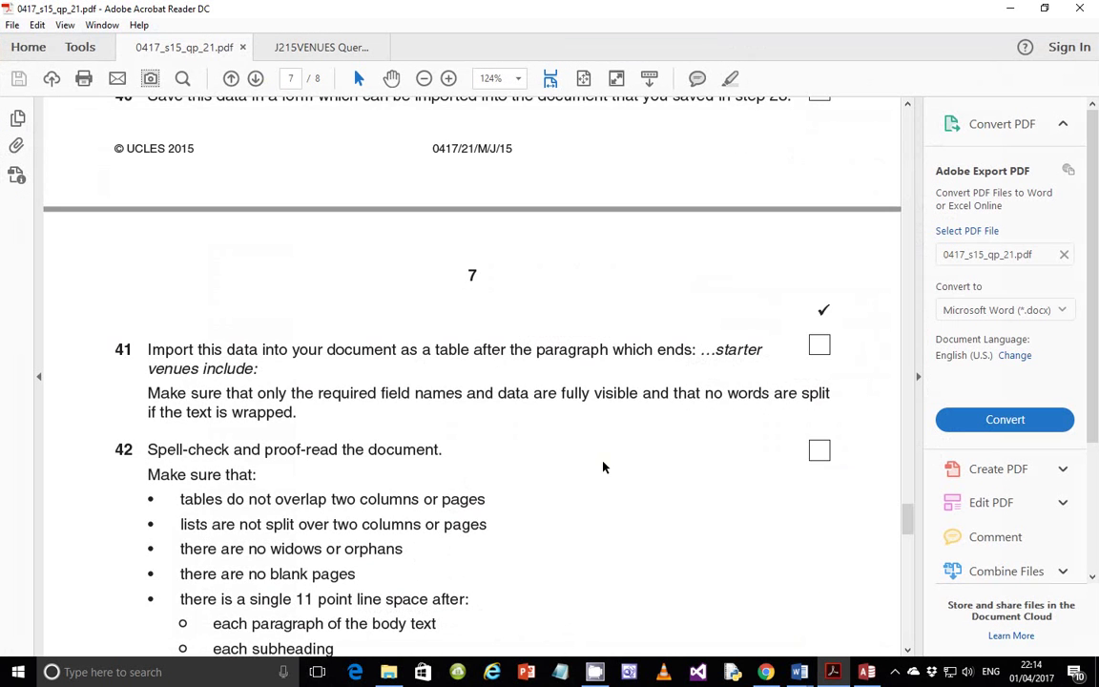
scroll(233, 448, "down", 2)
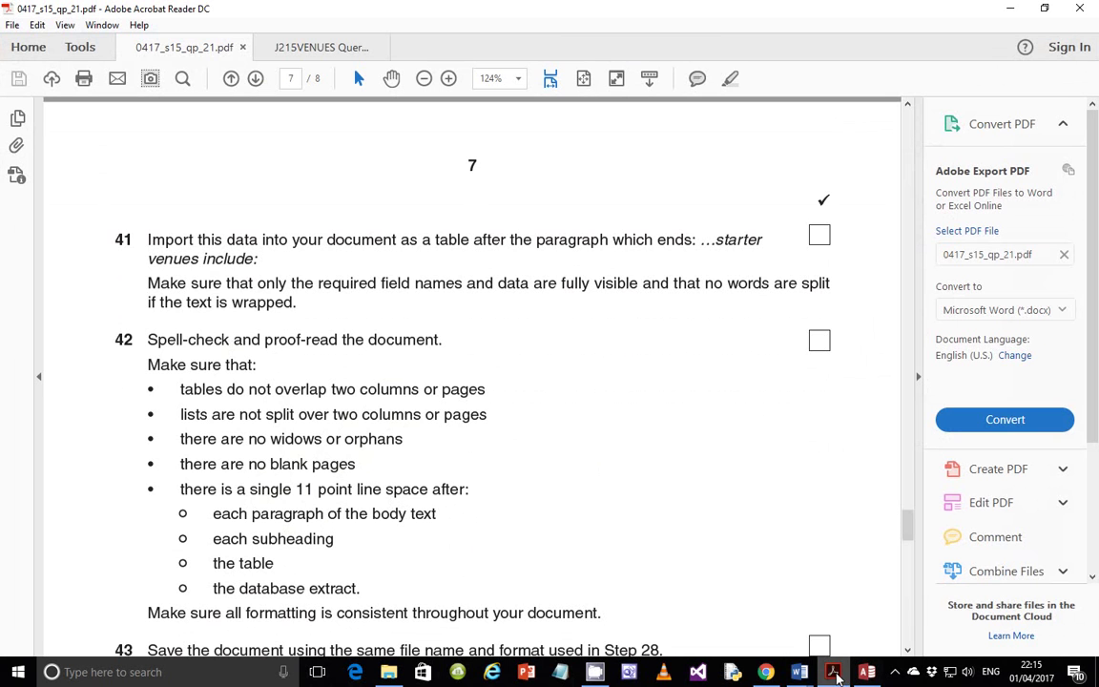
left_click(800, 672)
Set the venue table's Spacing Before to 11 pt in the Paragraph dialog
left_click(864, 625)
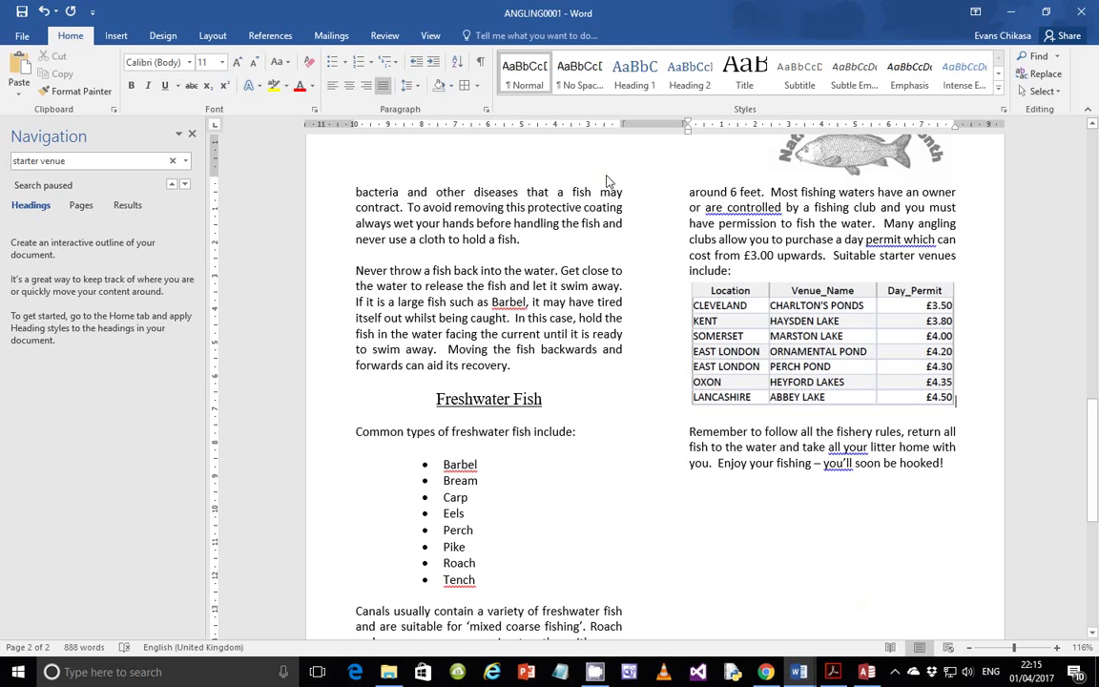
left_click(486, 109)
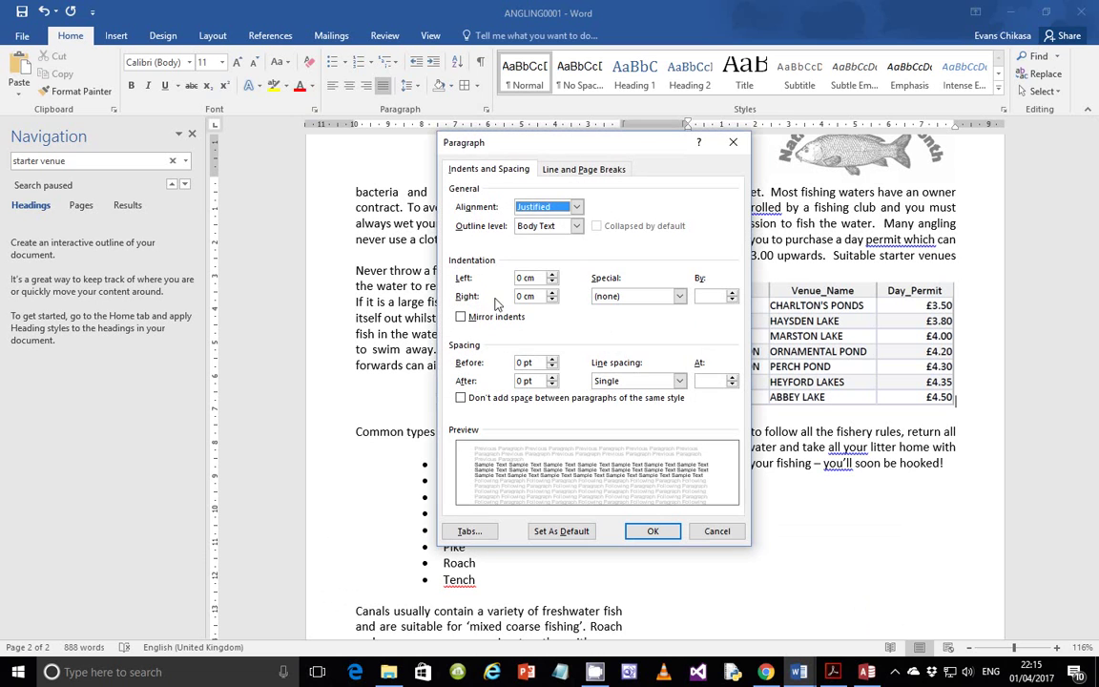
double_click(526, 362)
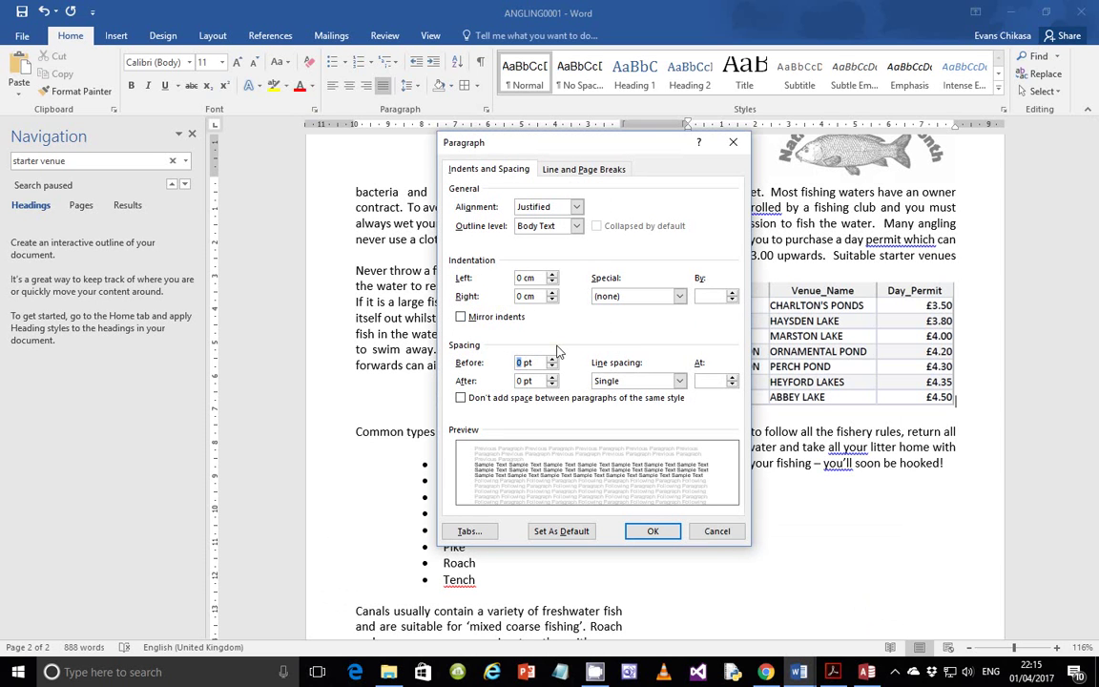
type("11")
left_click(652, 531)
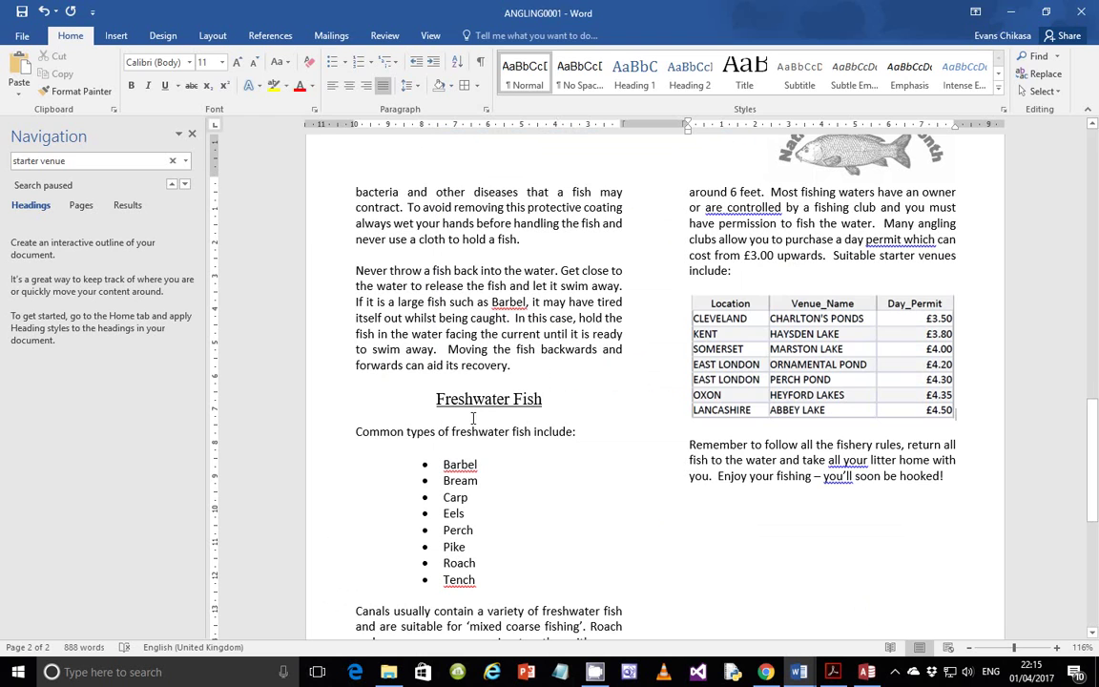
left_click(827, 649)
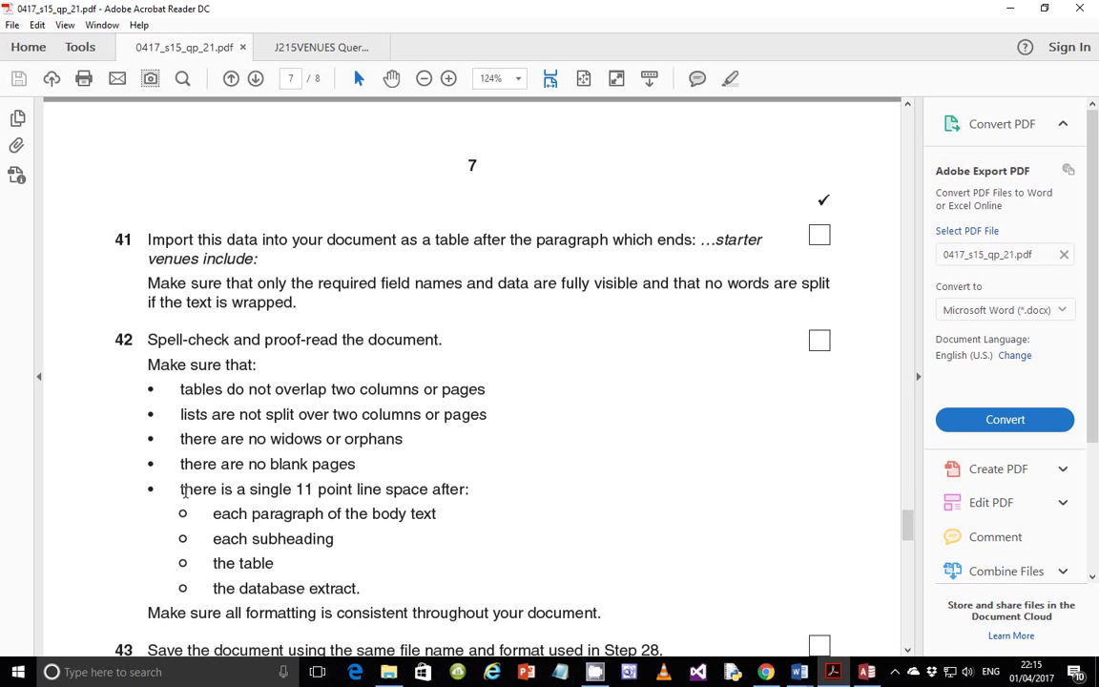
scroll(172, 440, "down", 1)
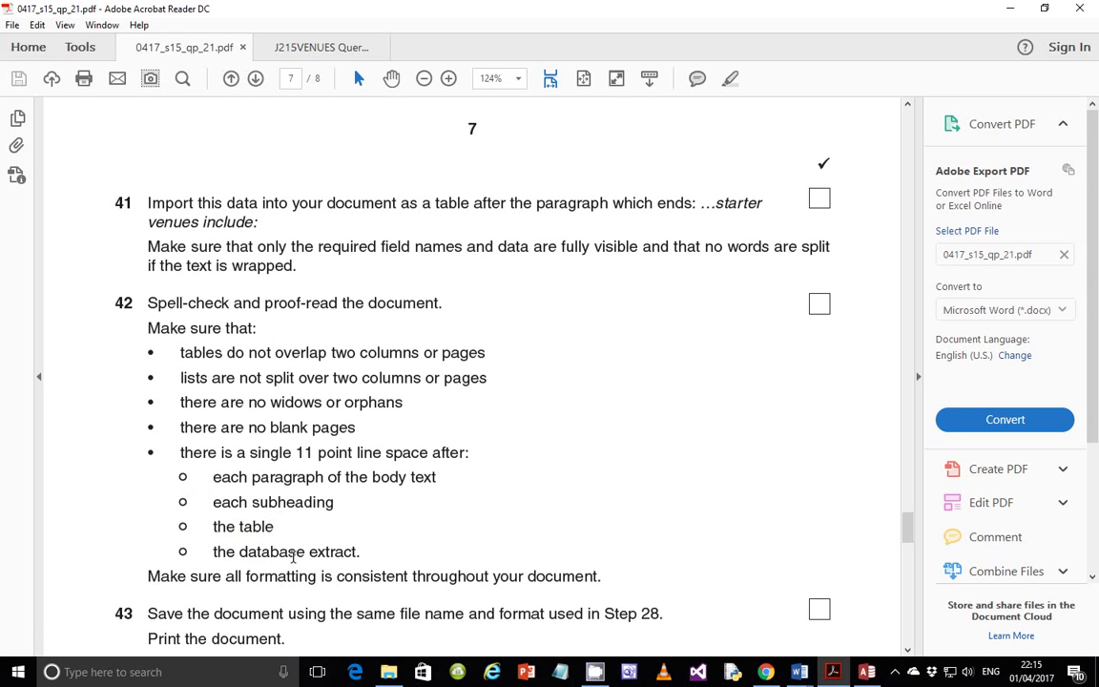
left_click(800, 671)
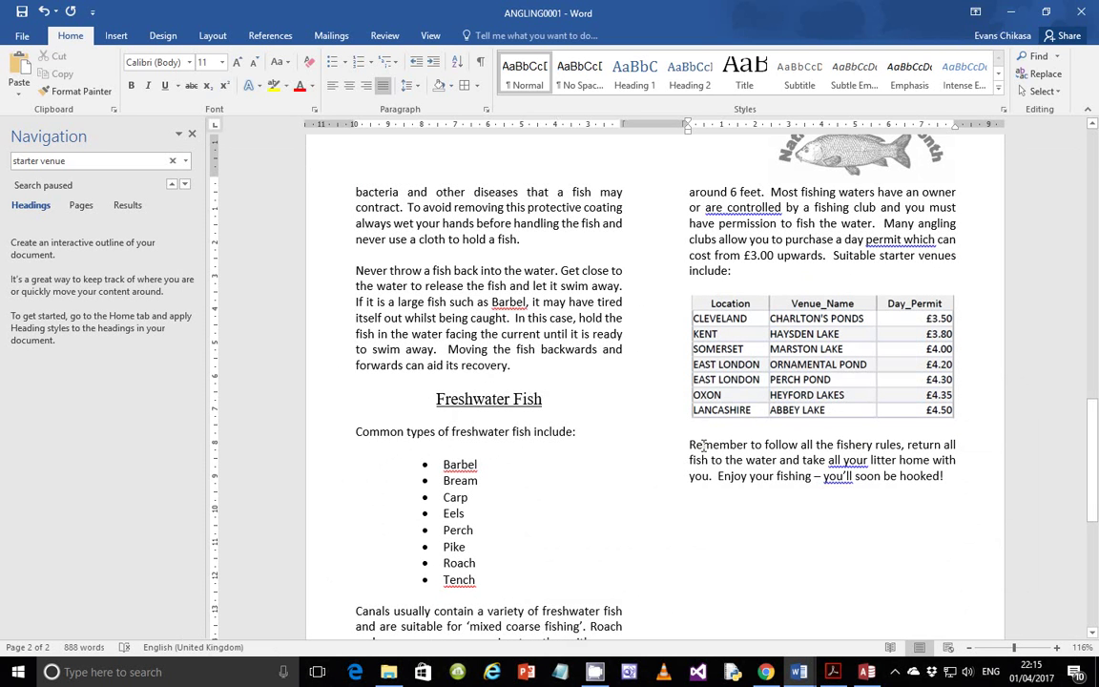
Run the spell check (F7) and ignore the first flags: wording, COARSE and passive phrasings
key("F7")
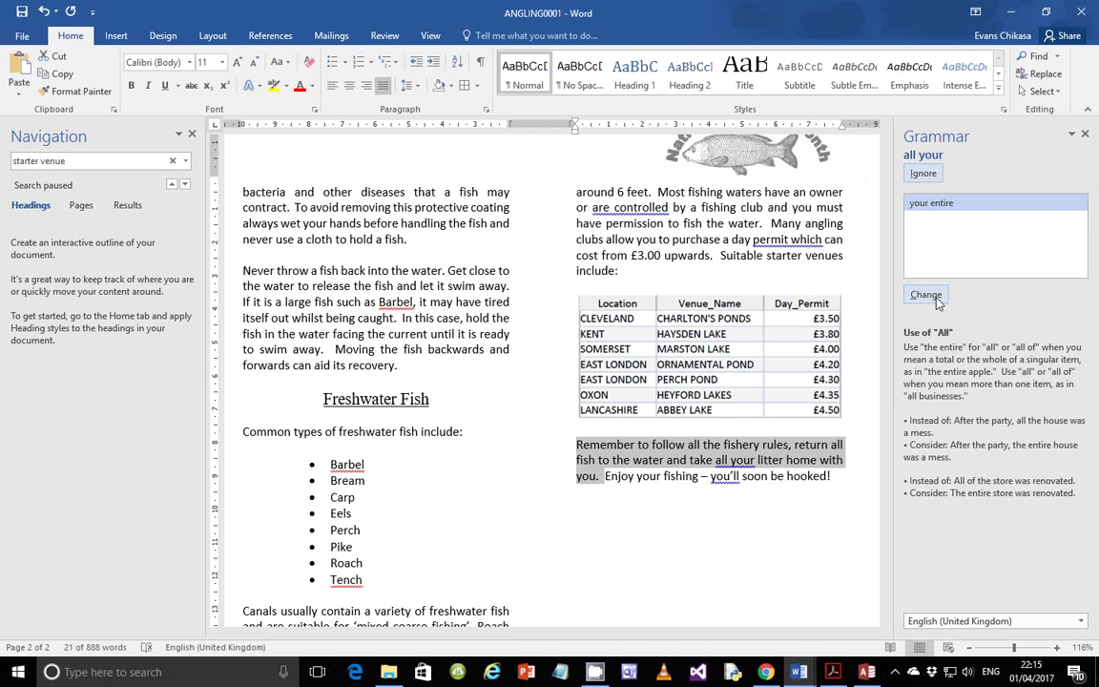
left_click(923, 172)
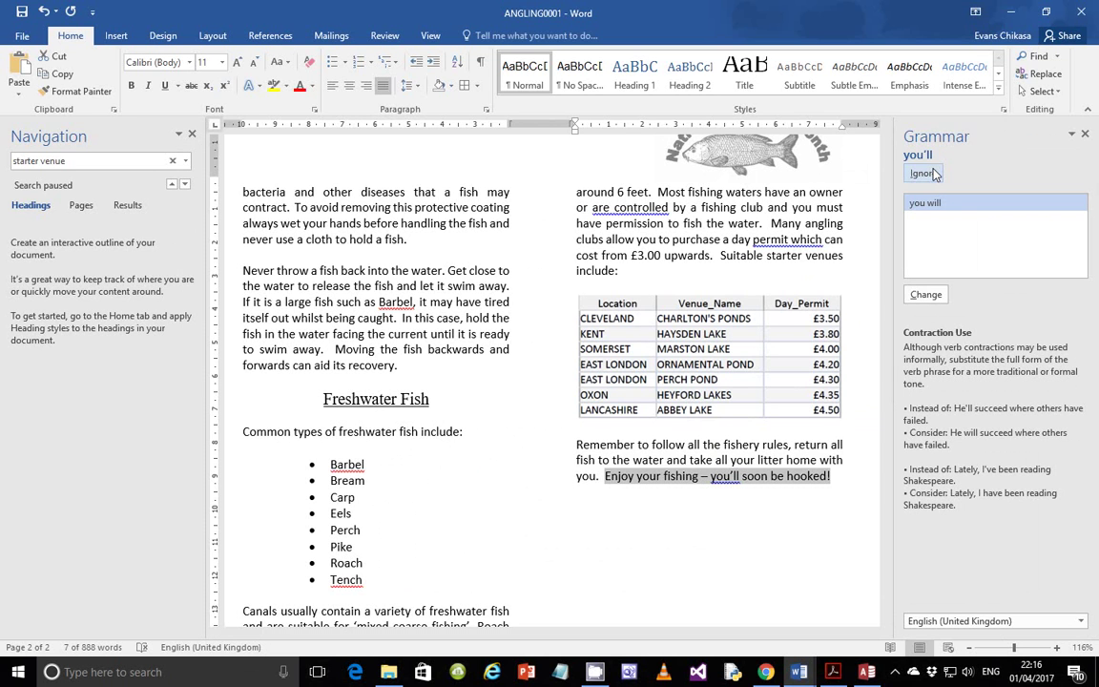
left_click(923, 173)
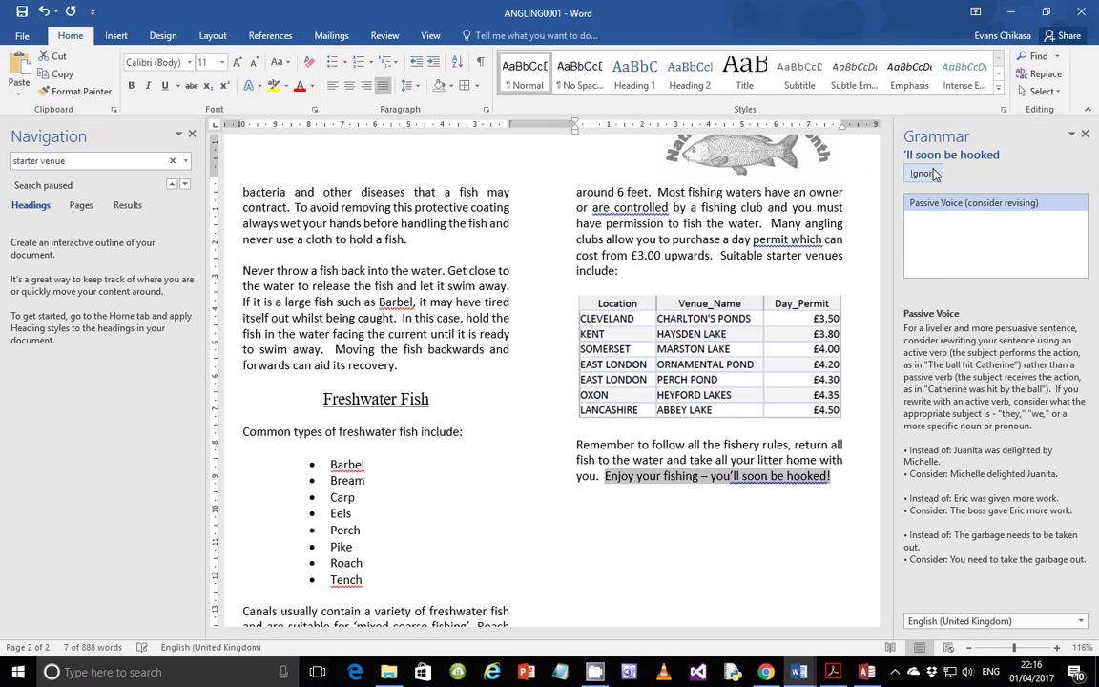
left_click(934, 173)
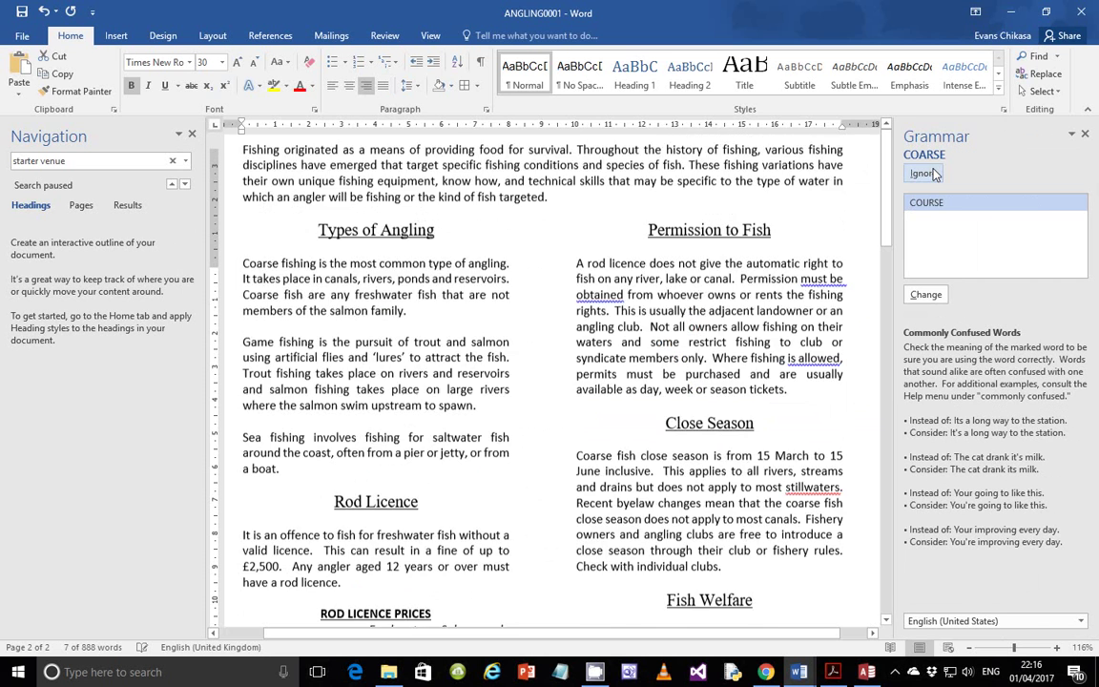
left_click(922, 173)
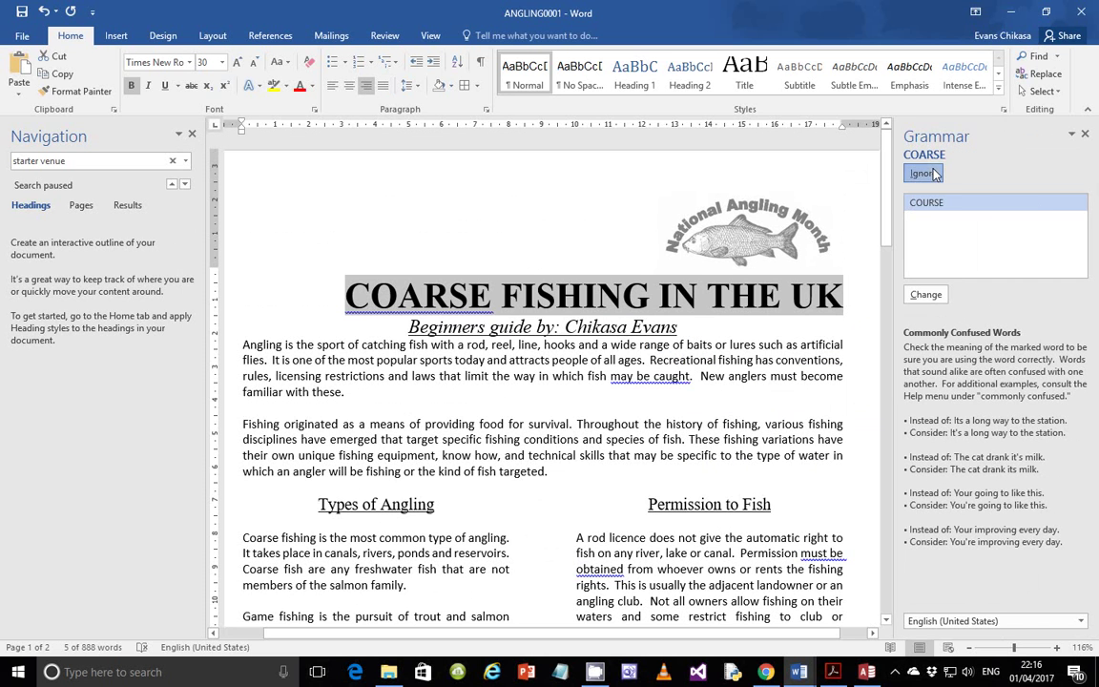
left_click(923, 173)
left_click(923, 173)
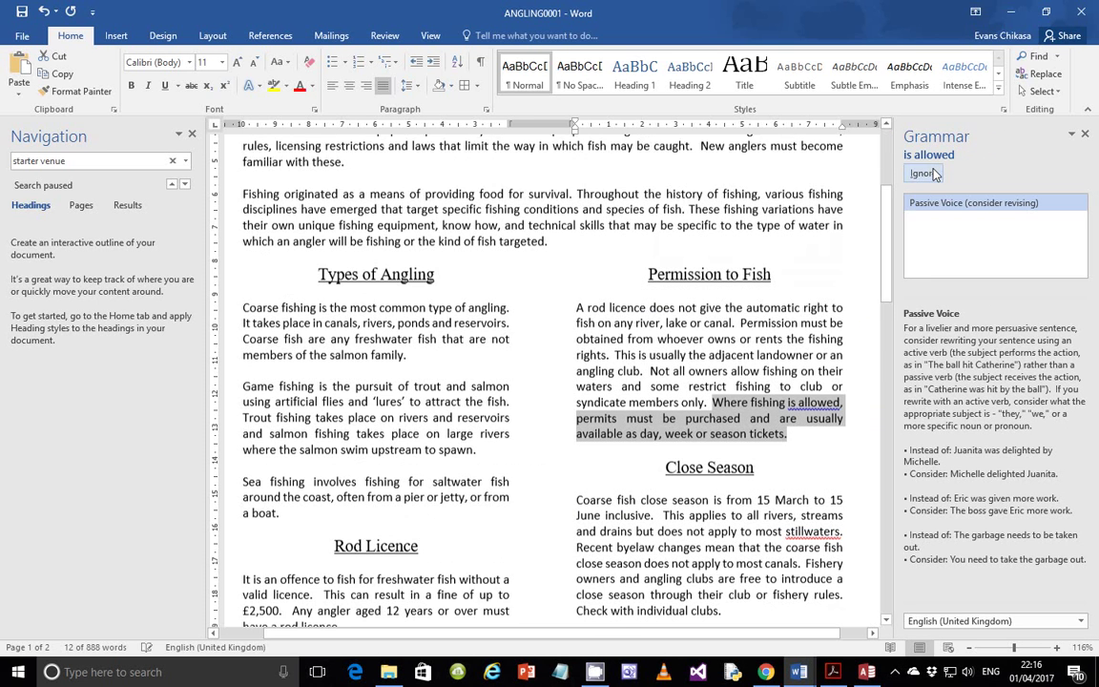
left_click(923, 173)
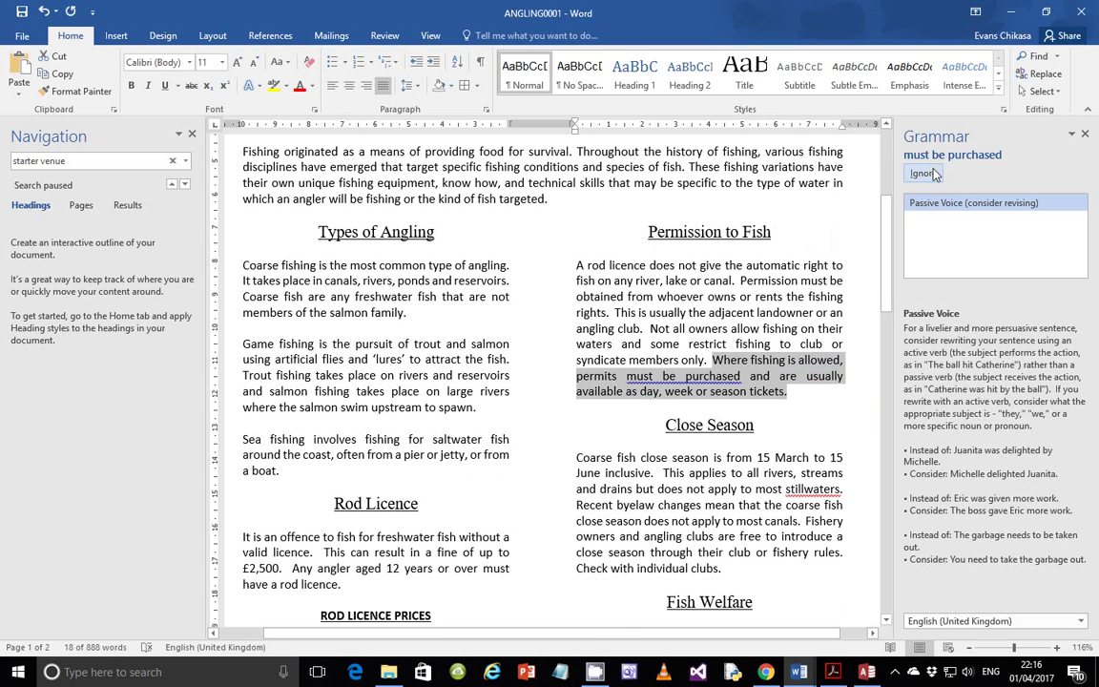
left_click(934, 174)
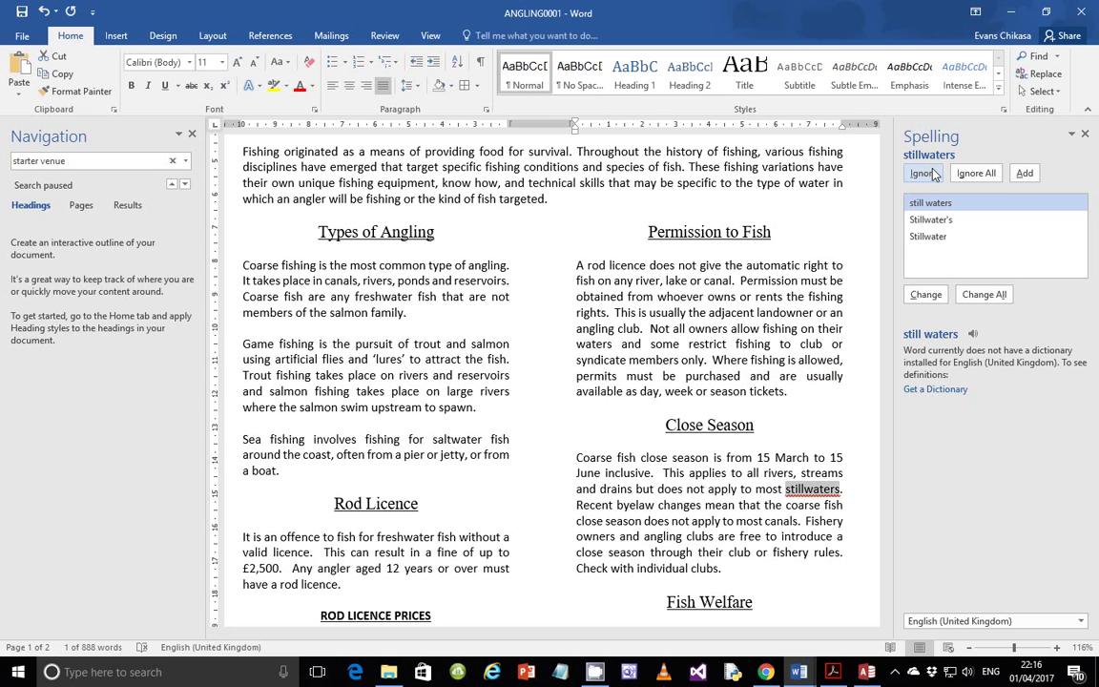
Keep stillwaters, Barbel and Tench as spelled and ignore further passive-voice flags
left_click(933, 174)
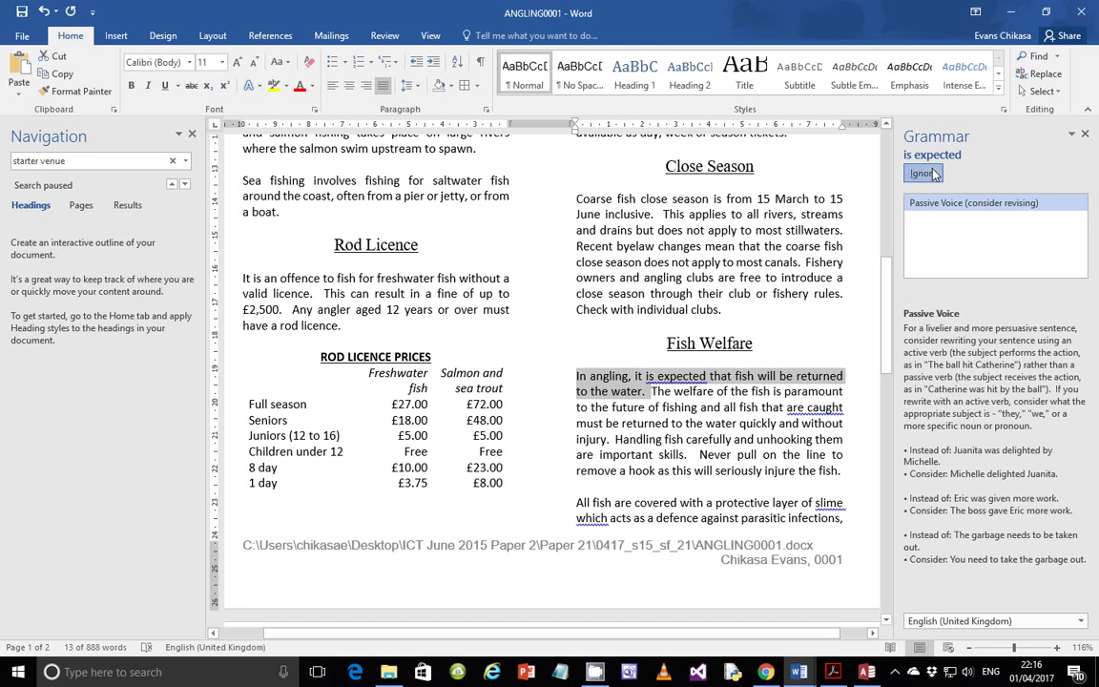
left_click(934, 174)
left_click(933, 174)
left_click(934, 174)
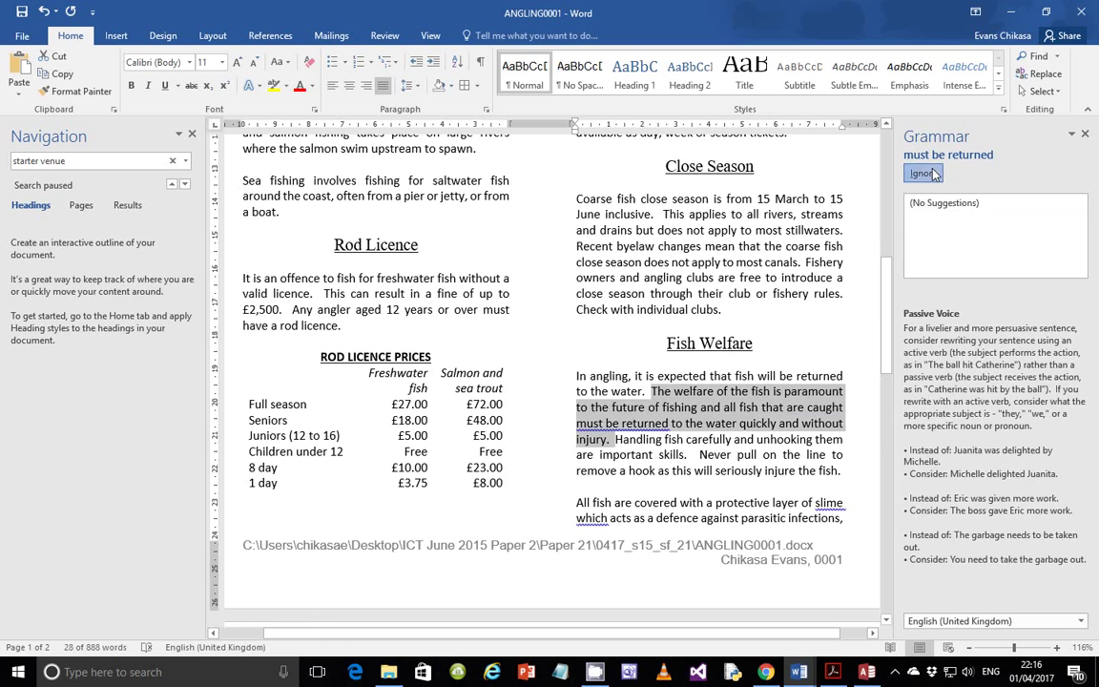
left_click(933, 173)
left_click(922, 174)
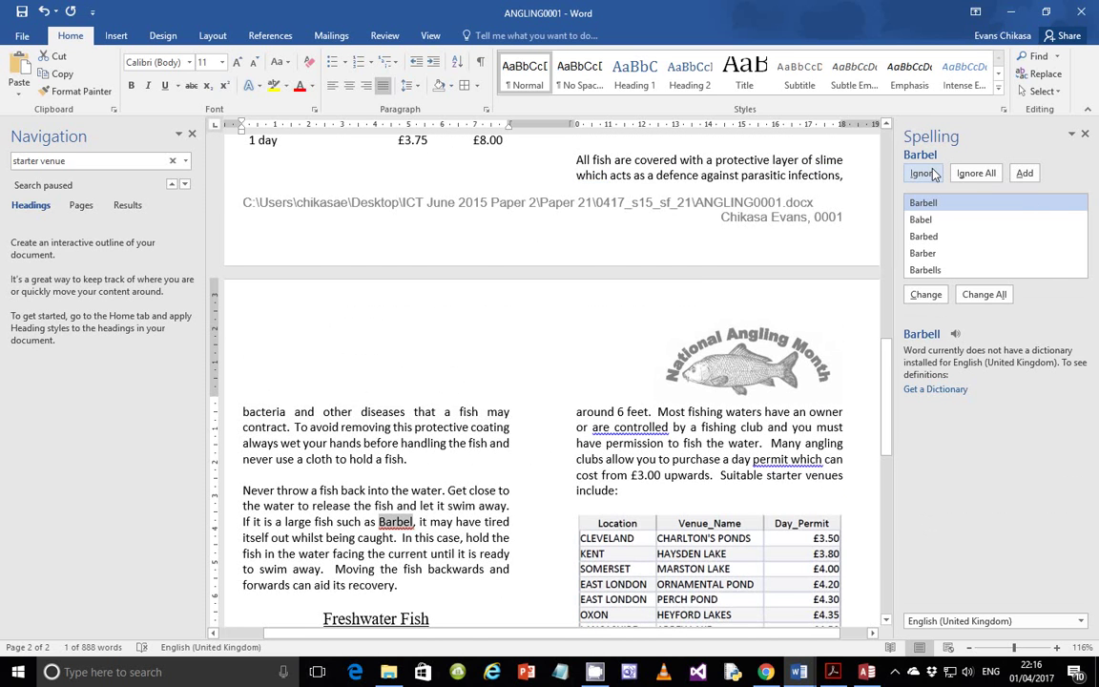
left_click(933, 174)
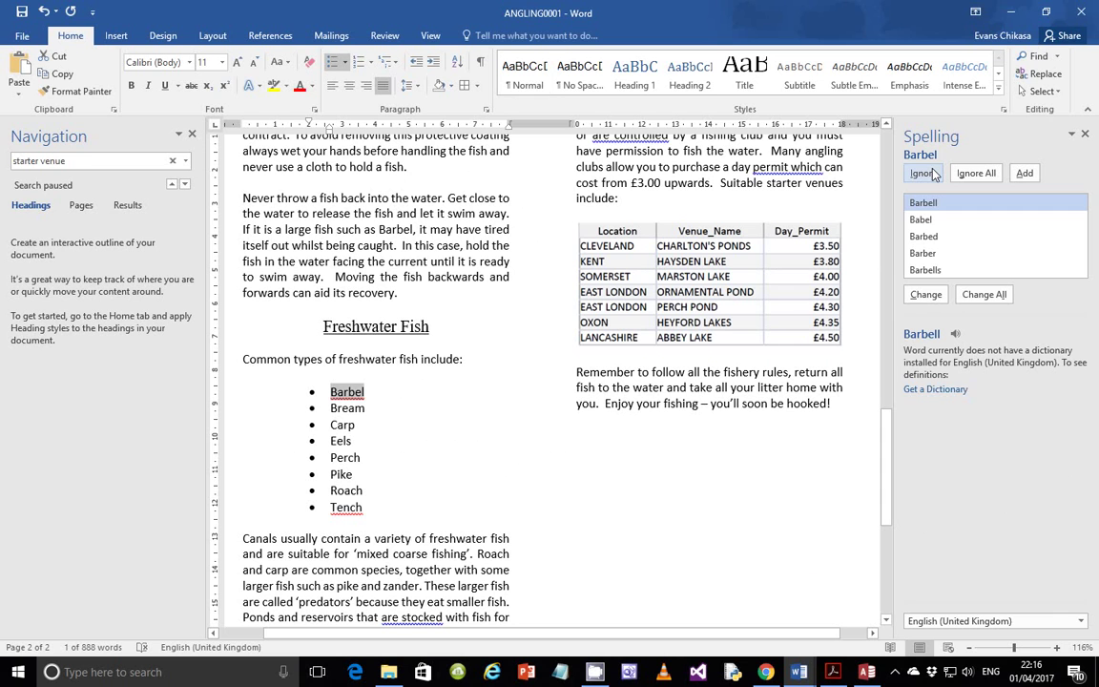
left_click(922, 174)
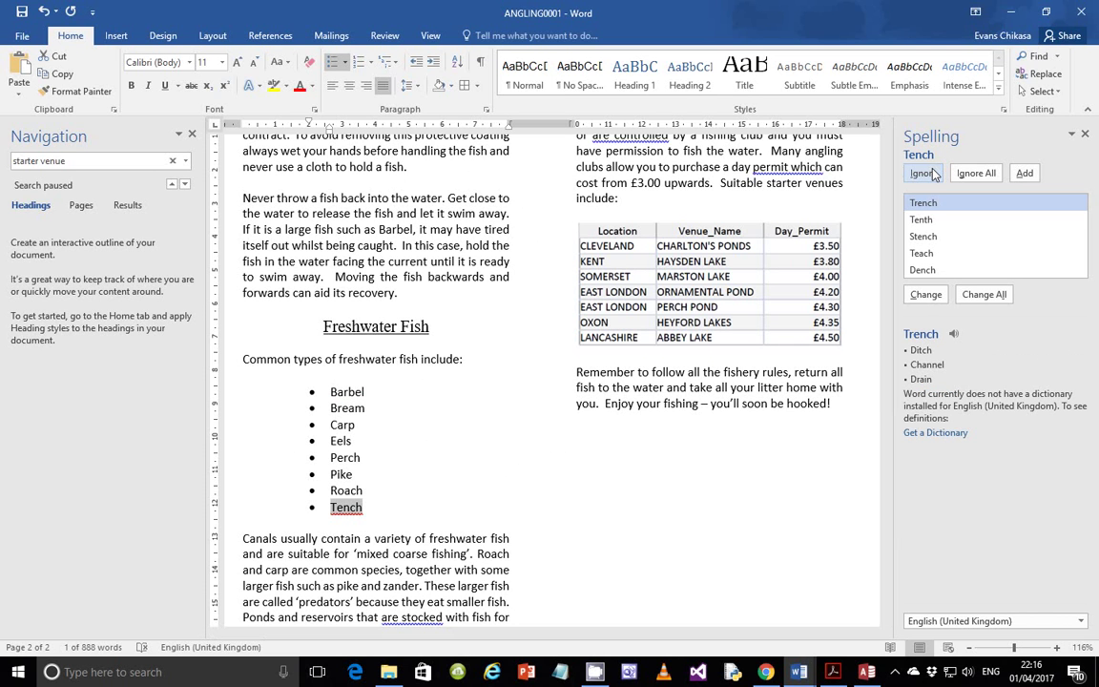
left_click(933, 174)
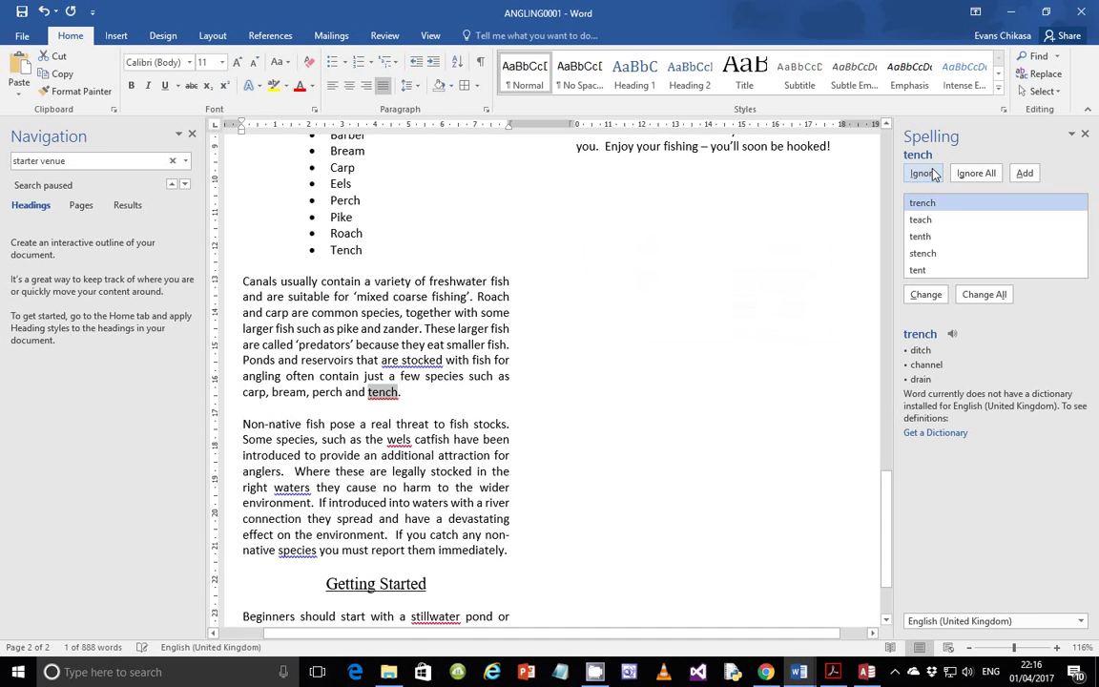
left_click(933, 173)
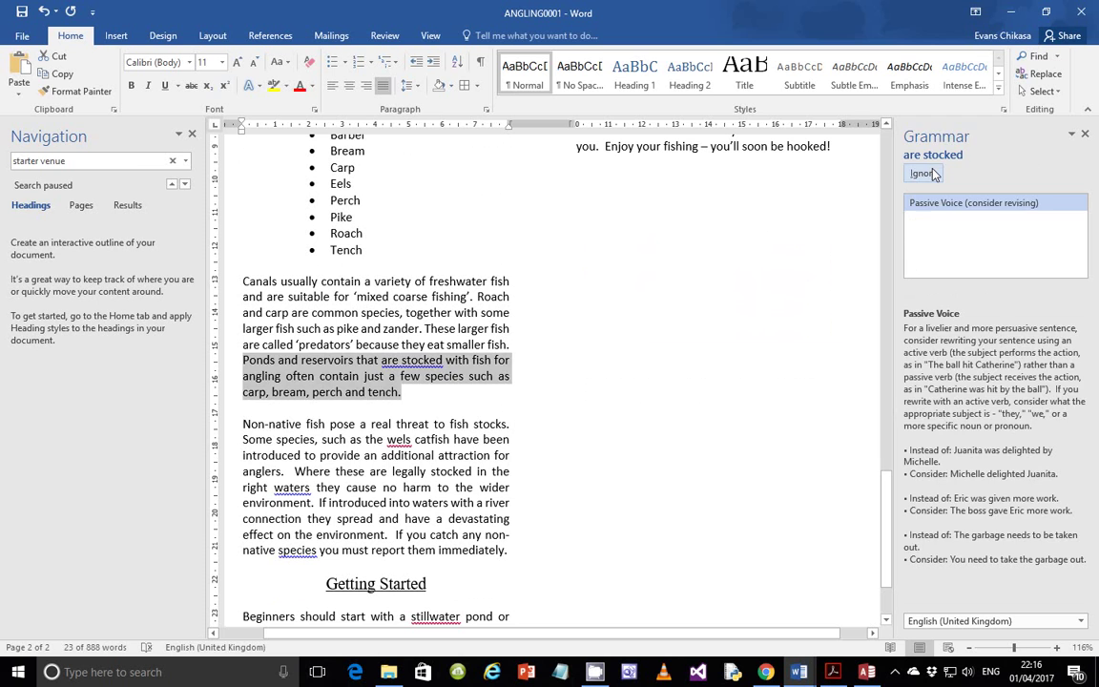
left_click(933, 174)
Ignore the remaining flags, including wels and stillwater, and acknowledge the completed check
left_click(933, 174)
left_click(933, 173)
left_click(933, 174)
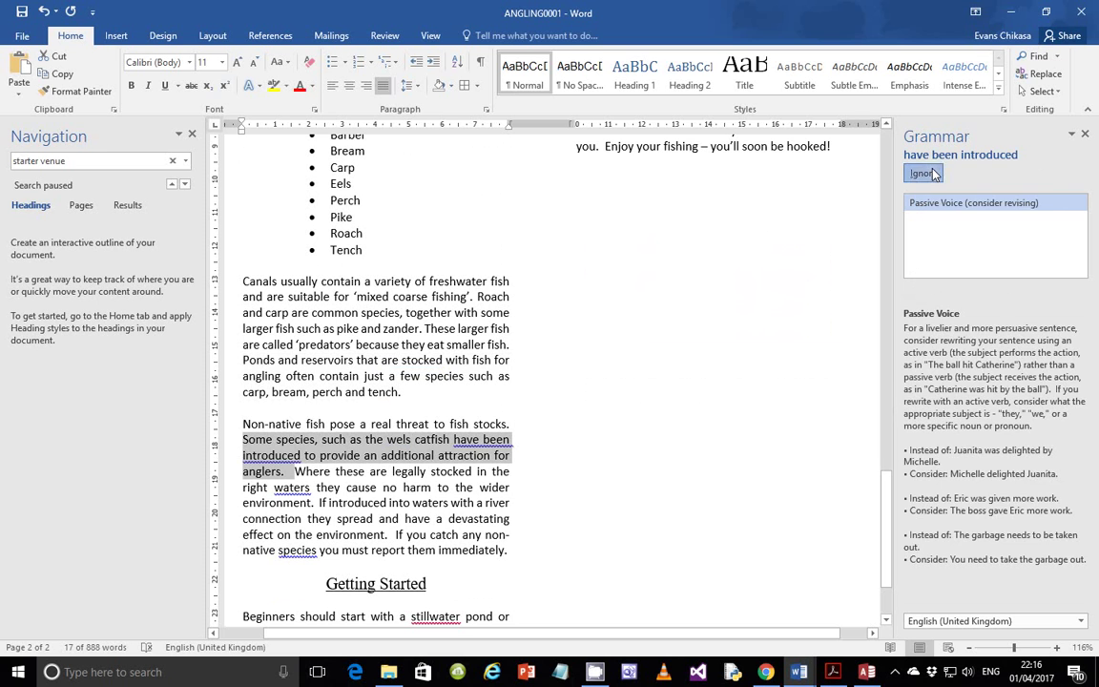
left_click(934, 174)
left_click(934, 174)
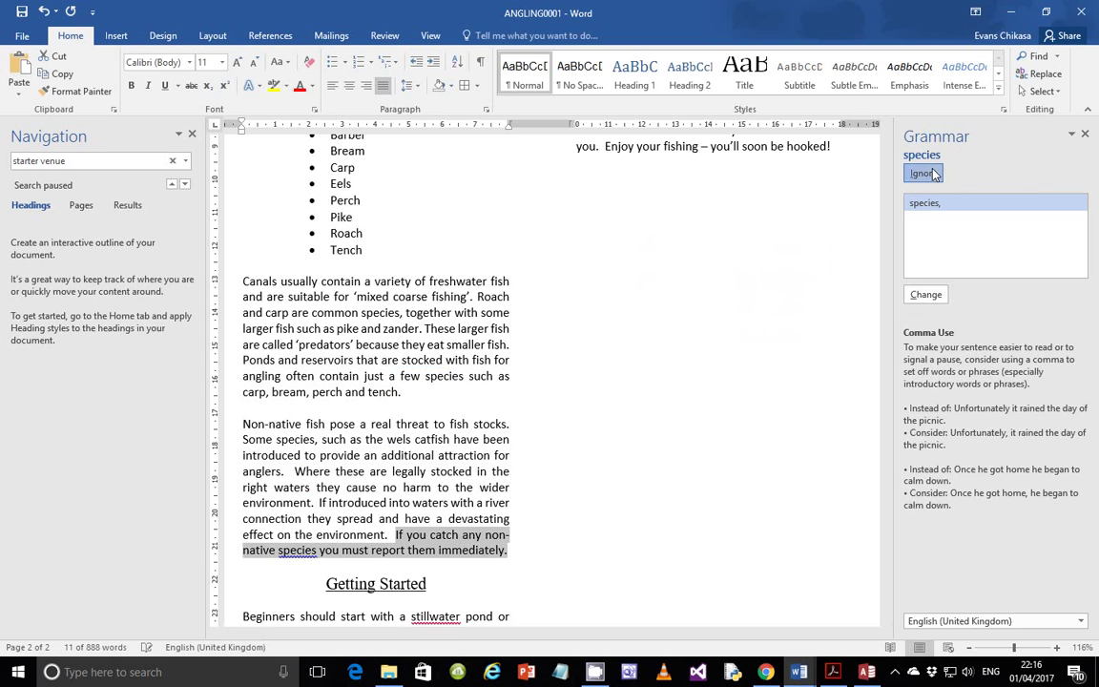
left_click(934, 173)
left_click(933, 174)
left_click(934, 174)
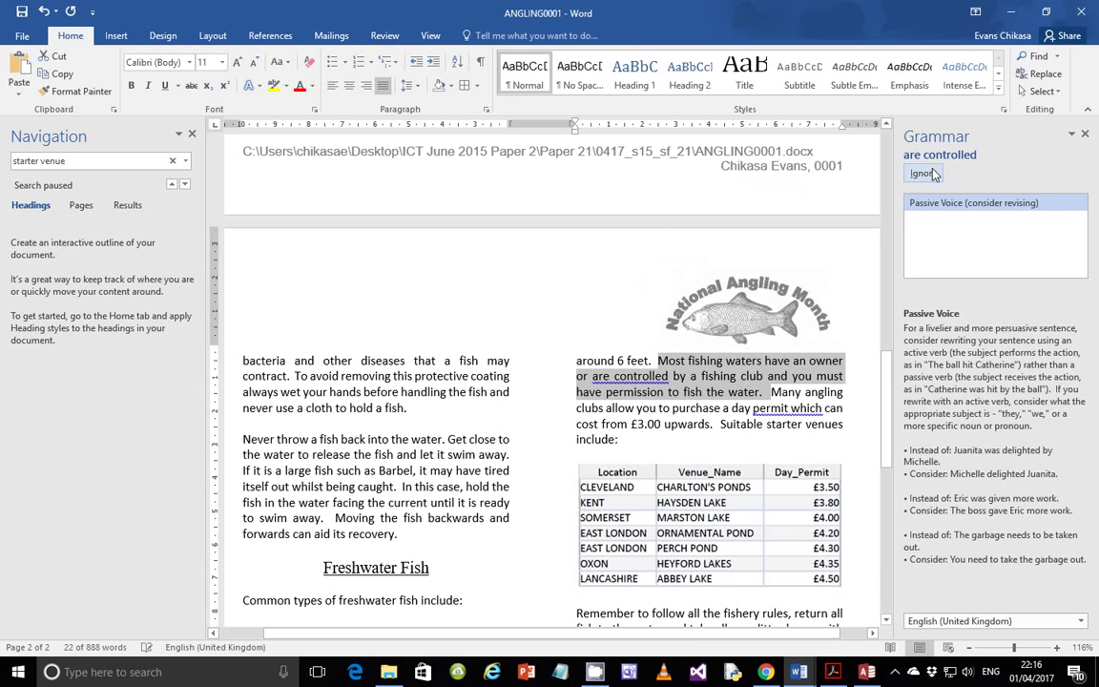
left_click(933, 173)
left_click(933, 174)
left_click(933, 174)
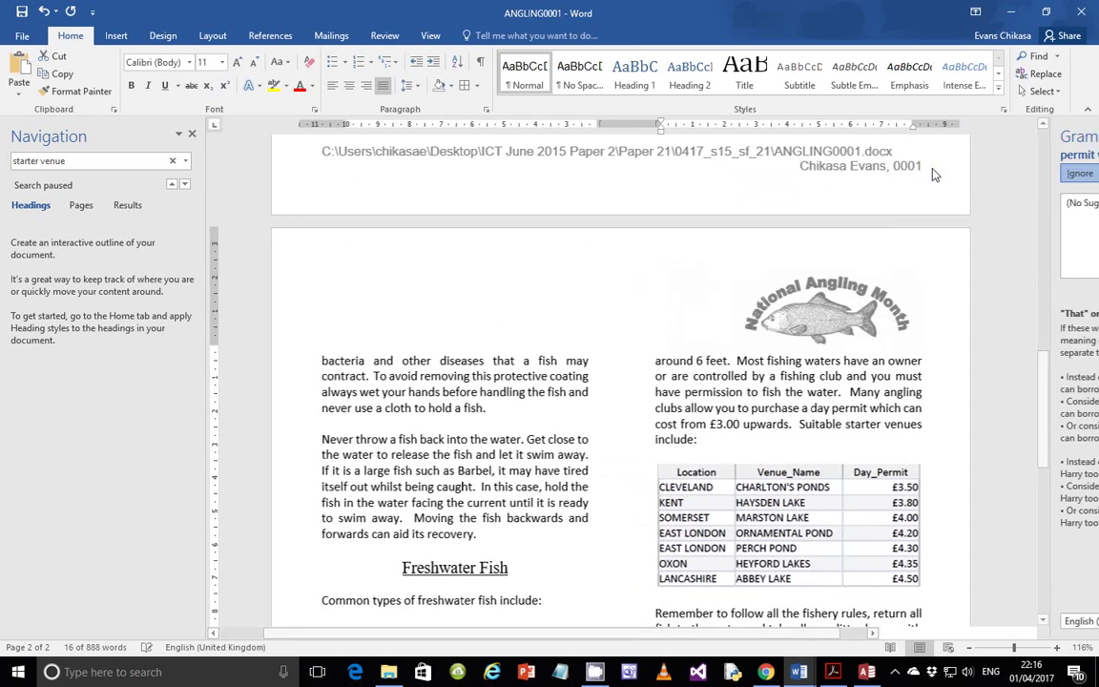
left_click(558, 380)
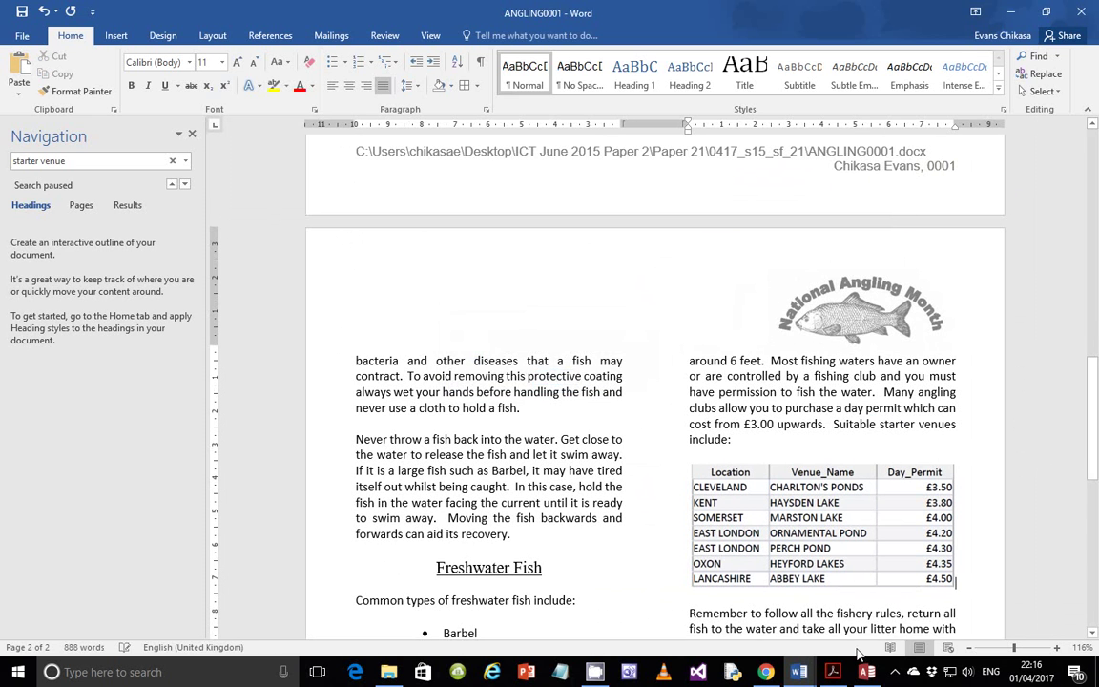
left_click(833, 672)
scroll(481, 395, "down", 5)
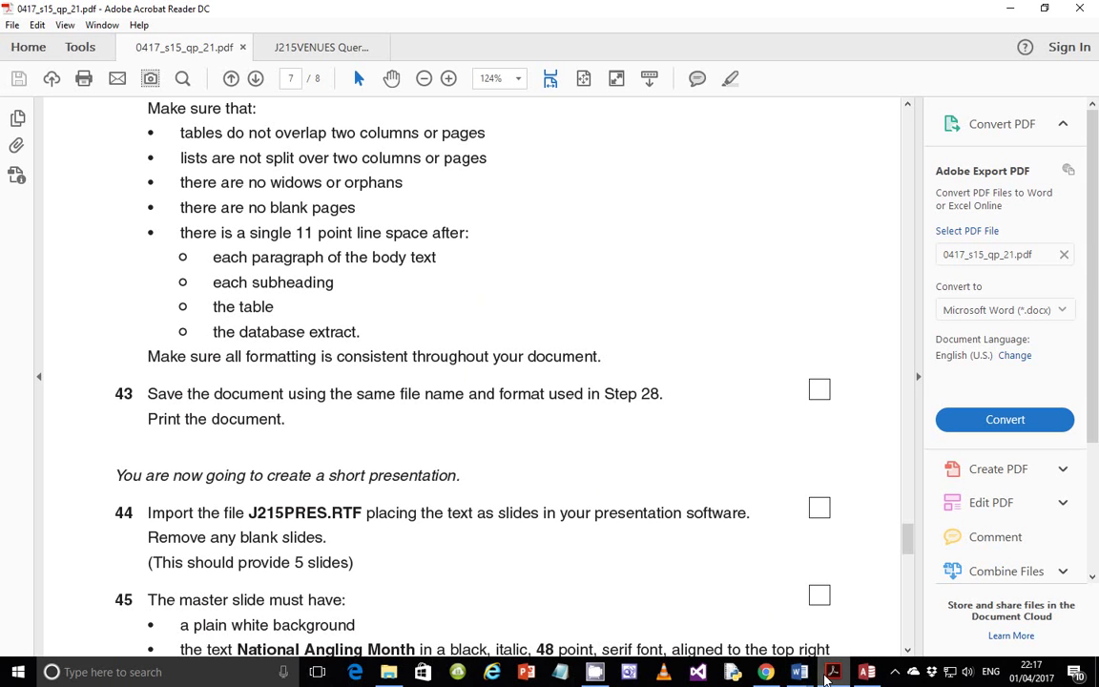
left_click(831, 674)
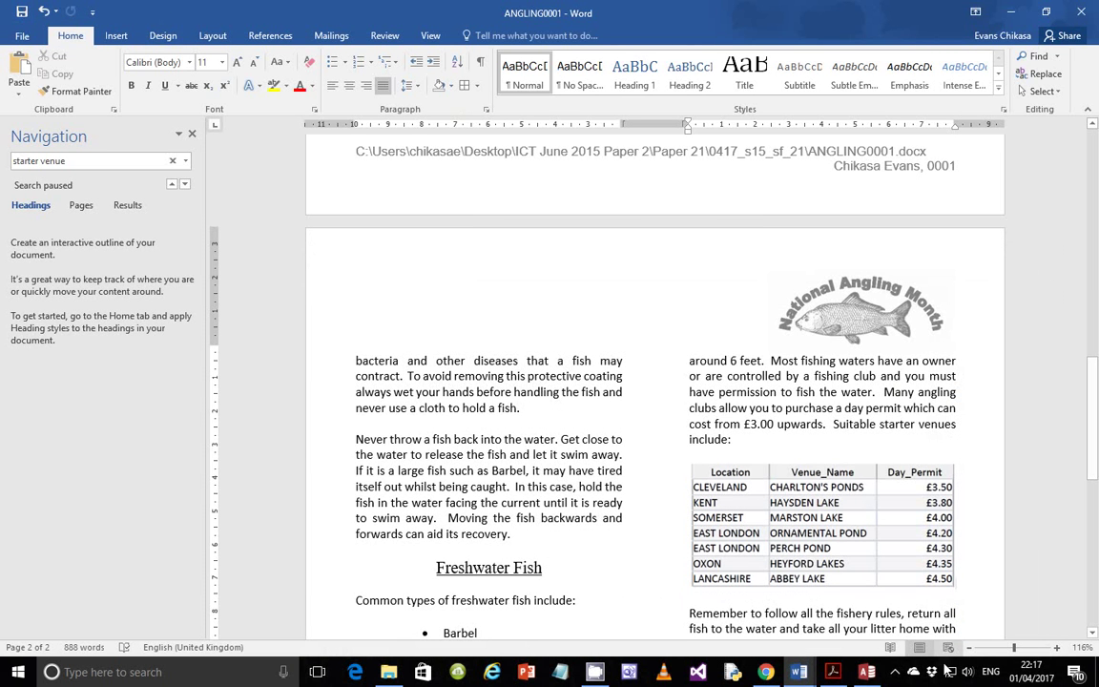
Scroll the exam paper to page 7's presentation tasks 44–46 on the master slide
left_click(833, 672)
scroll(491, 446, "down", 3)
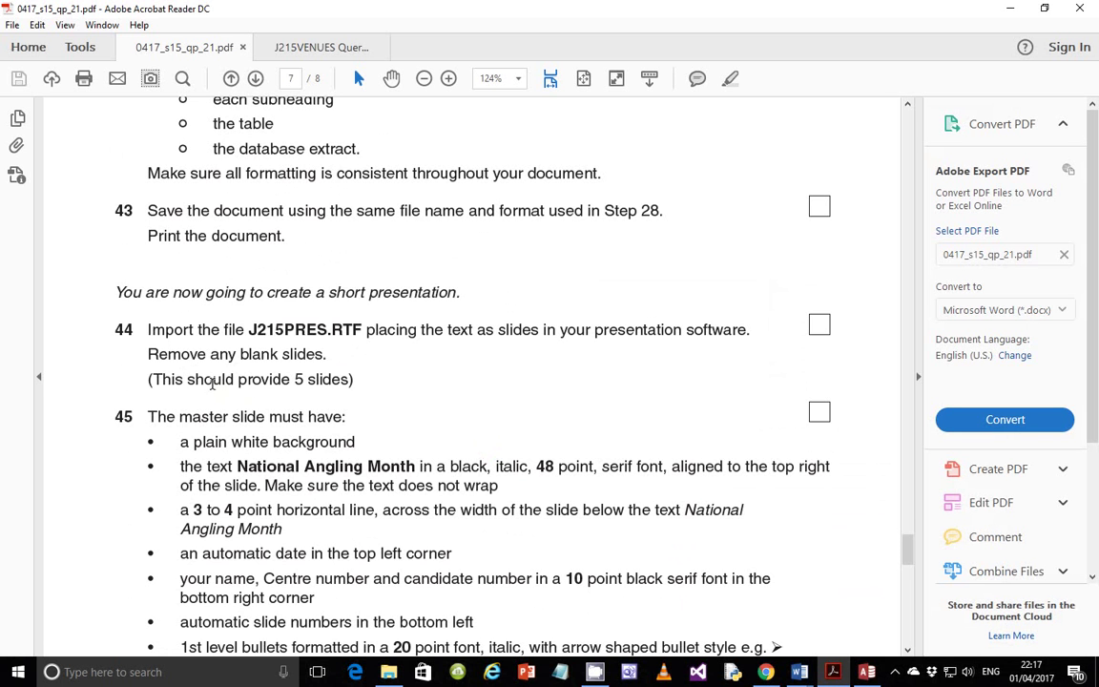
scroll(216, 382, "down", 18)
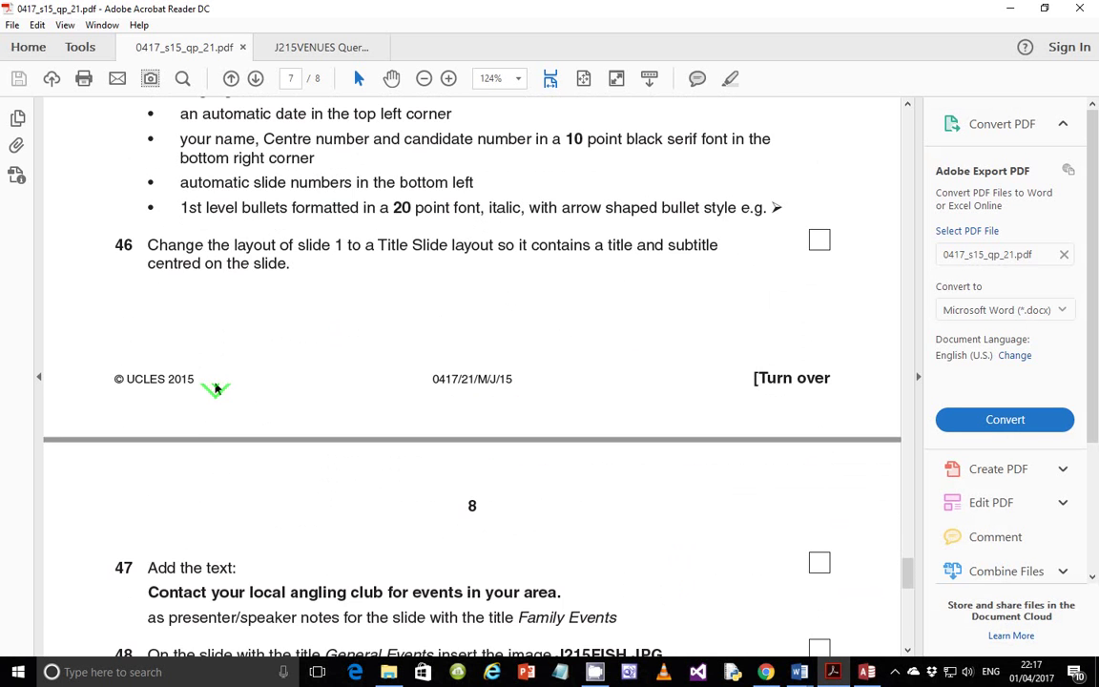
scroll(216, 382, "down", 5)
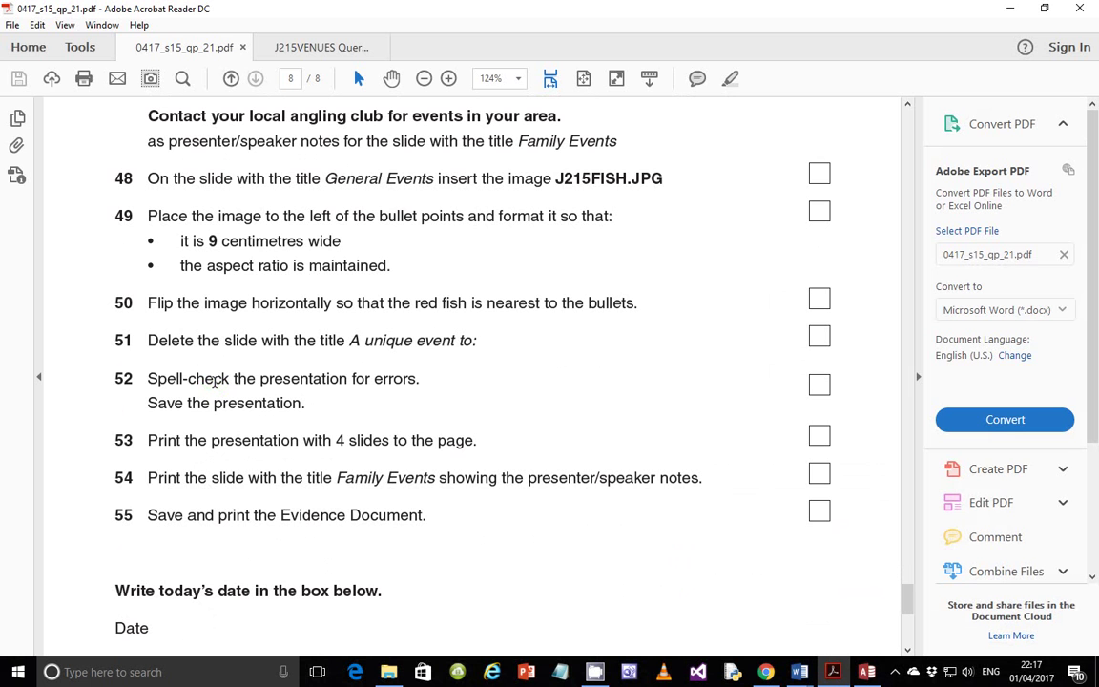
scroll(216, 382, "up", 10)
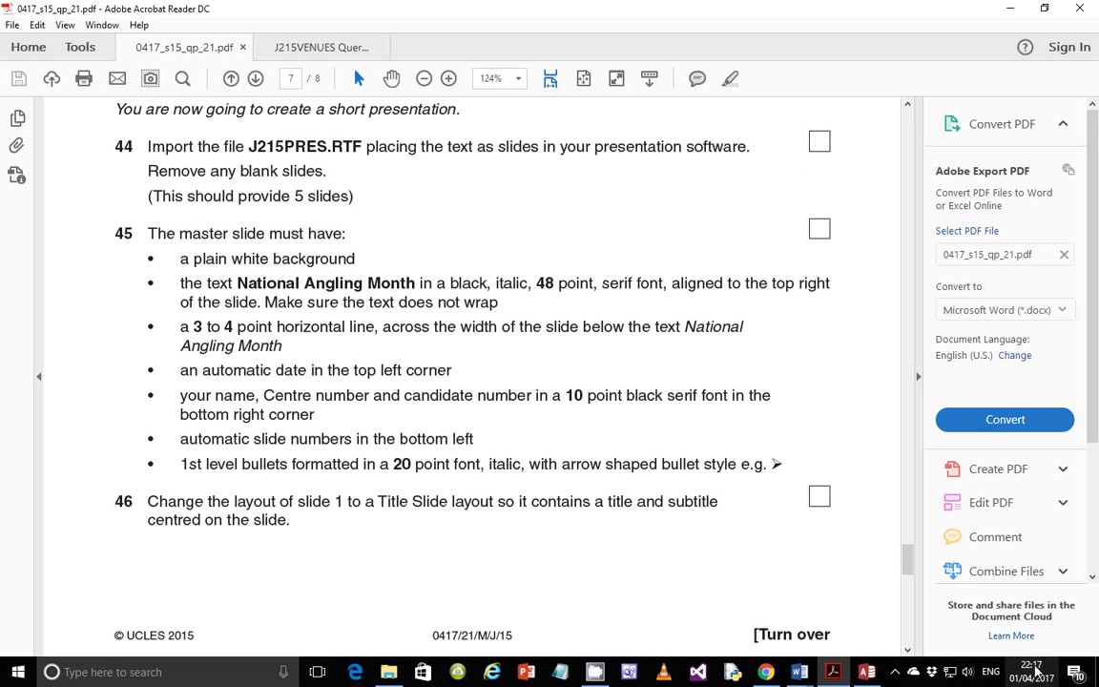
mouse_move(1038, 673)
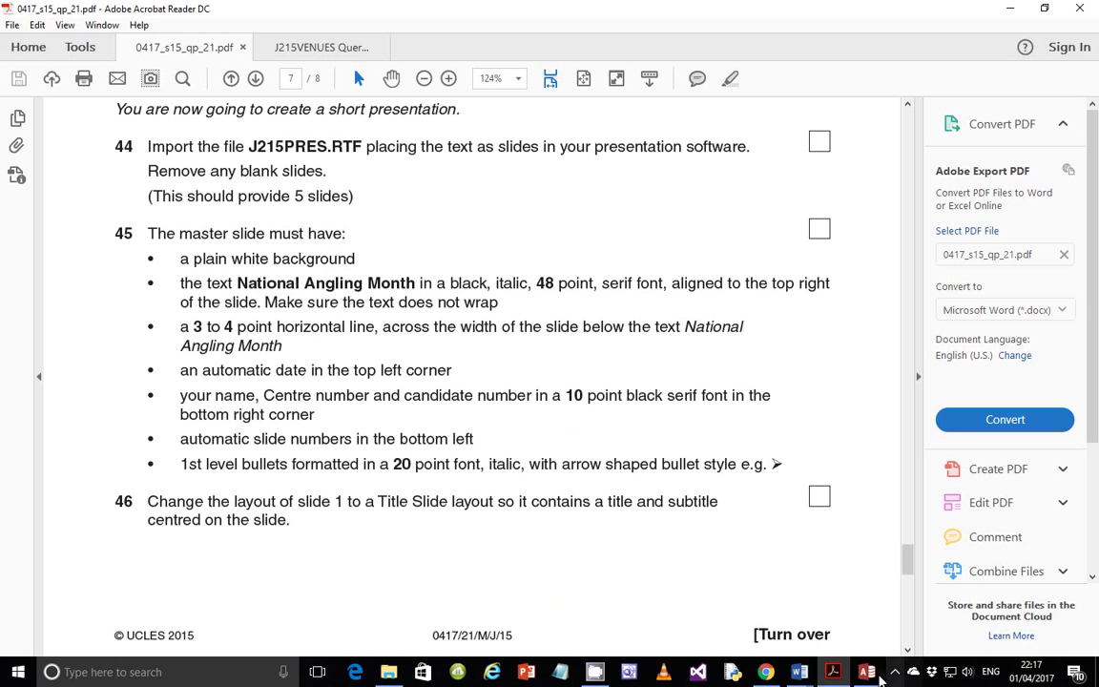
mouse_move(840, 675)
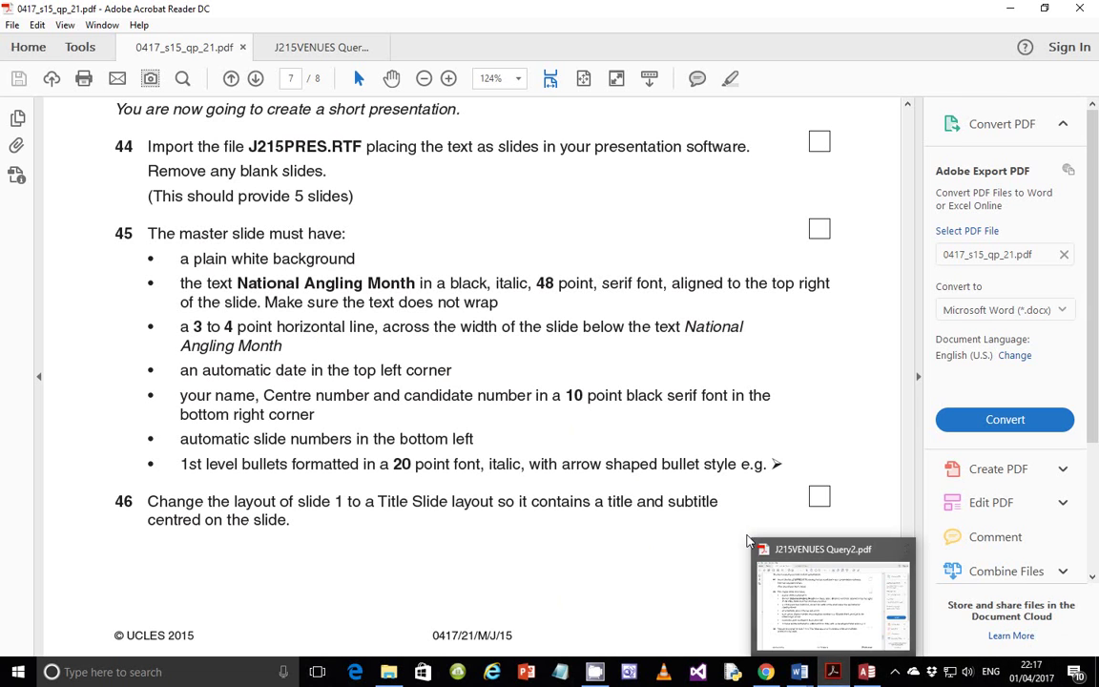